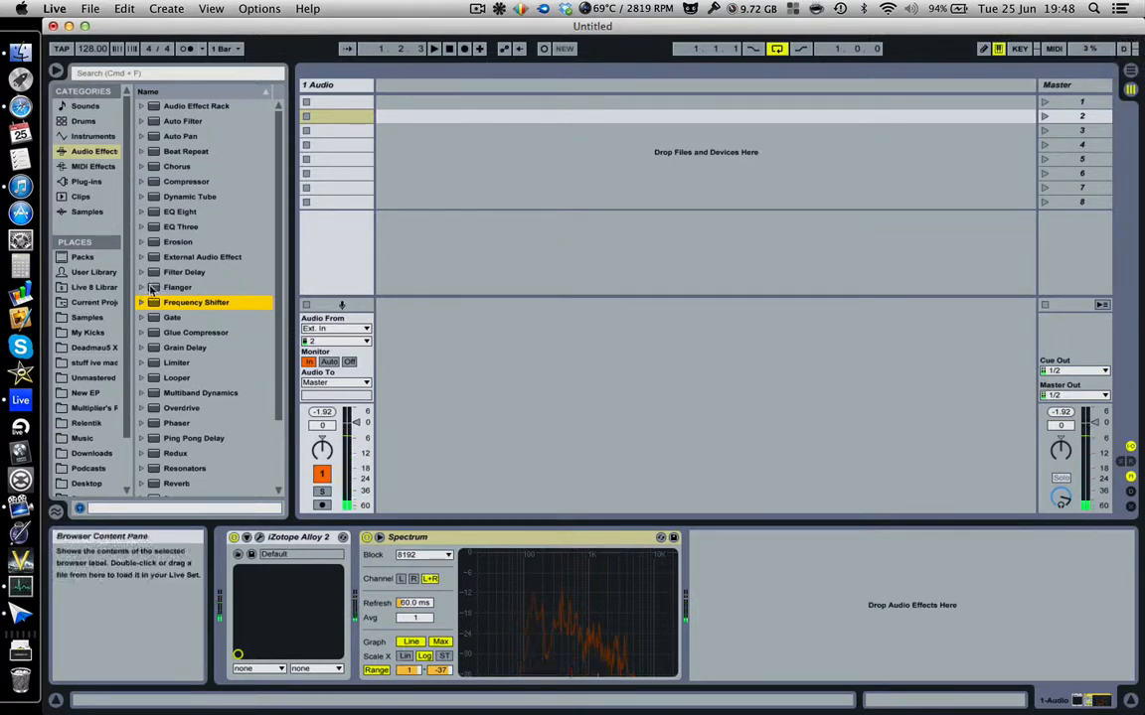
Browse the audio effects list, stepping from Flanger down to Gate.
scroll(181, 316, down, 3)
scroll(182, 316, up, 3)
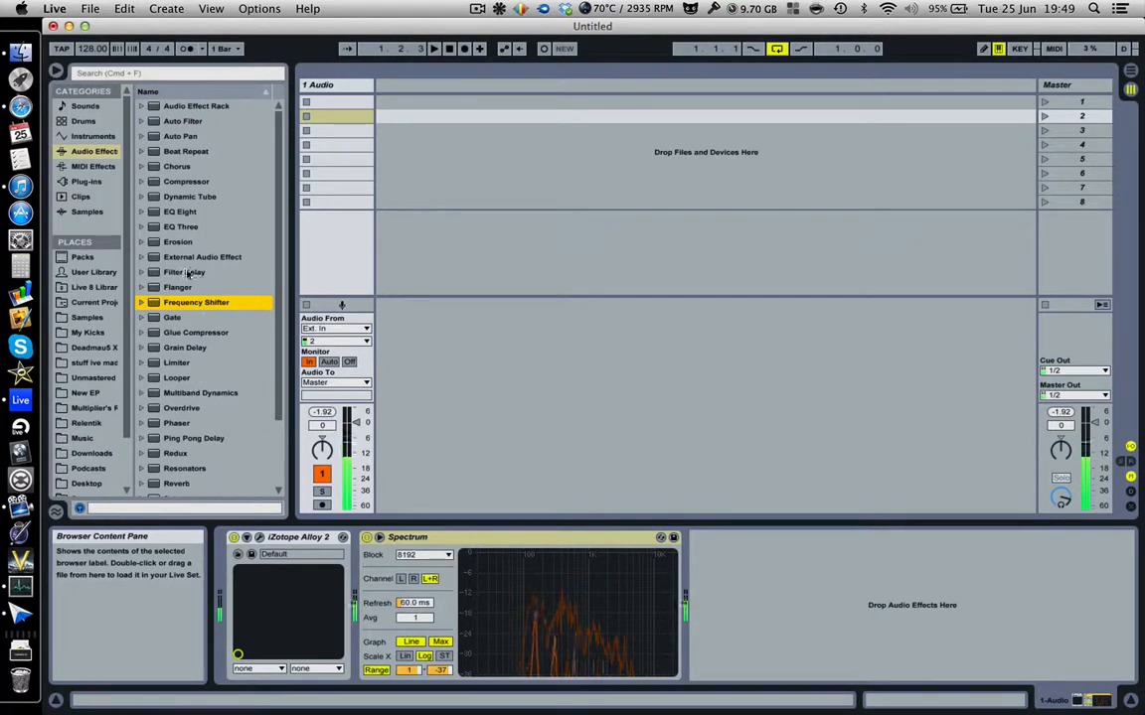
click(184, 286)
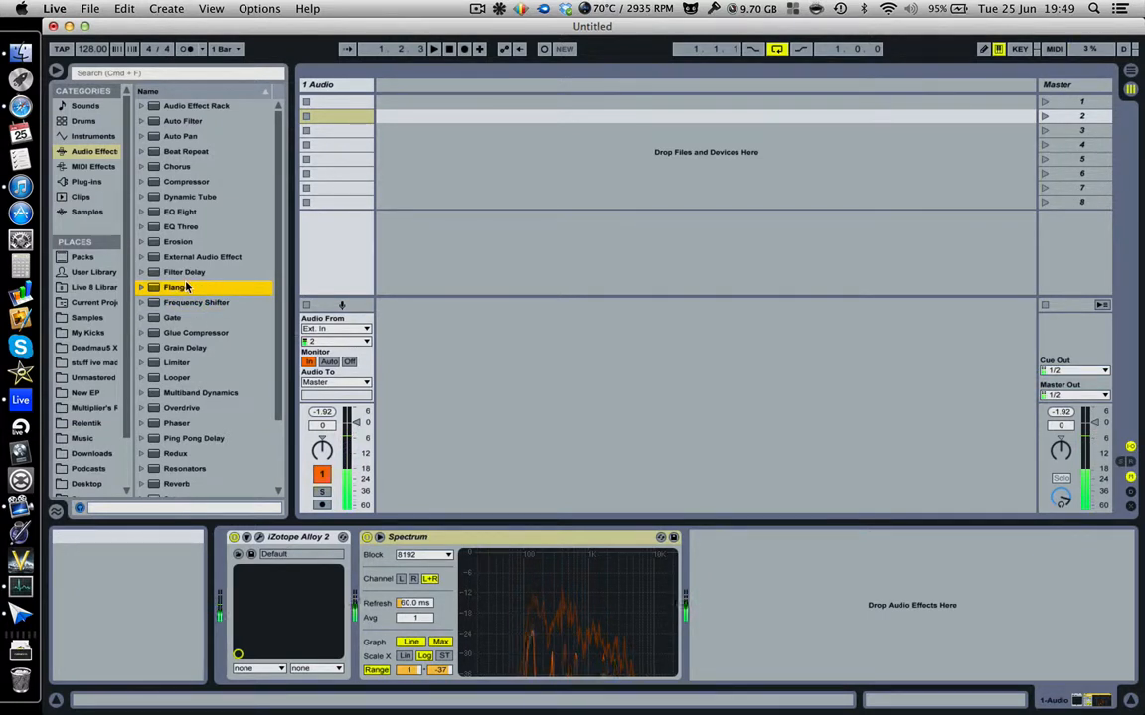
click(185, 302)
click(185, 317)
Select Audio Effect Rack and expand it to reveal its preset categories.
scroll(185, 316, down, 3)
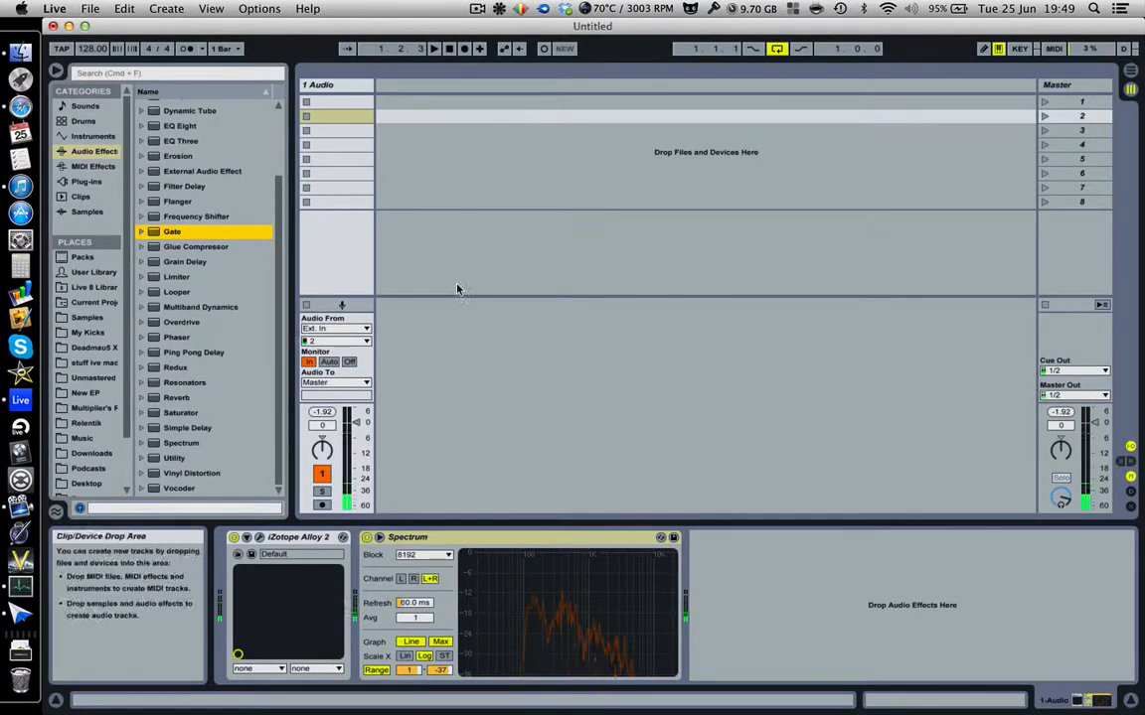
scroll(218, 149, up, 3)
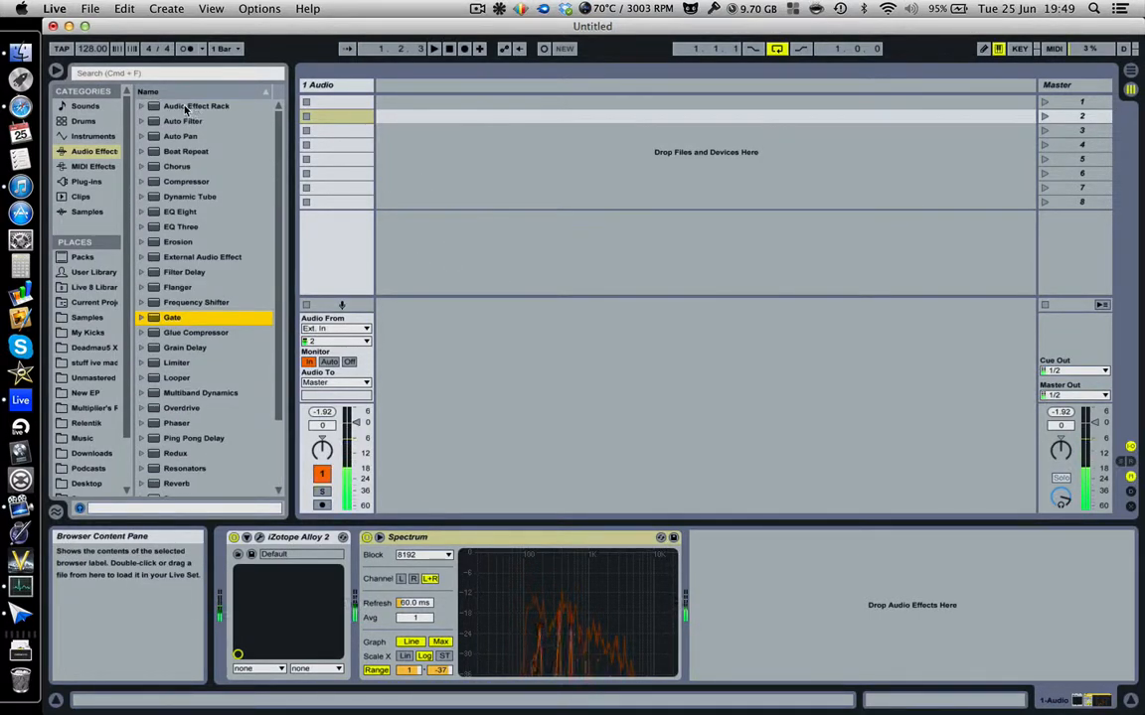
click(142, 107)
click(140, 107)
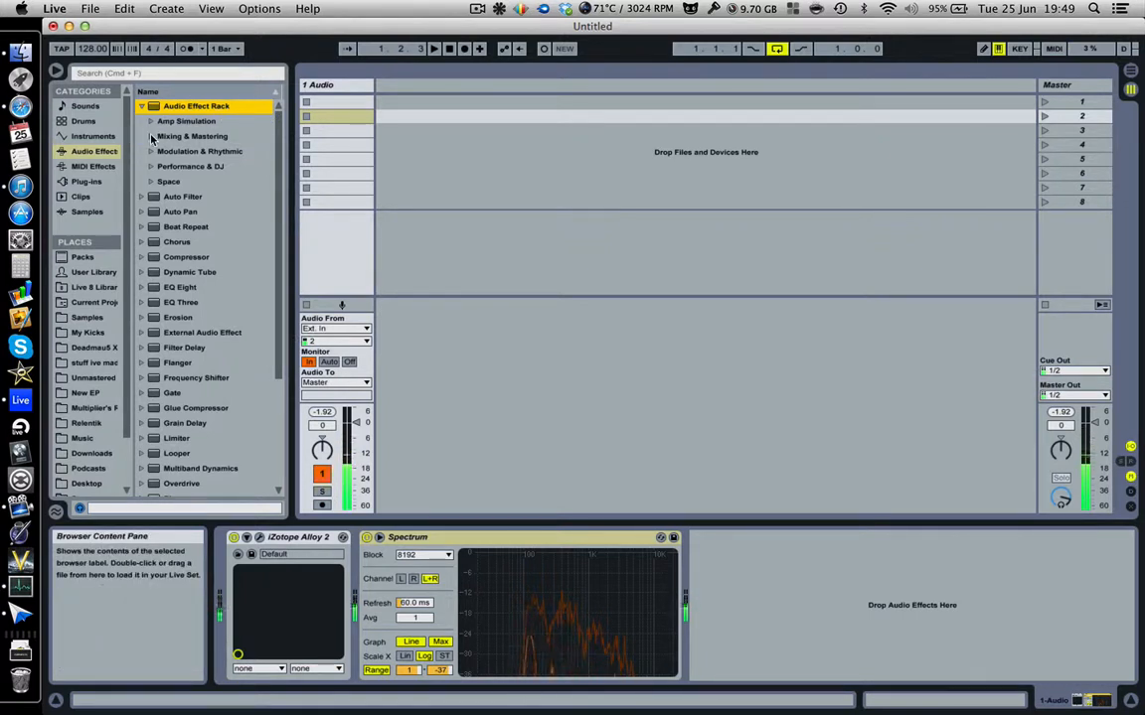
Browse the rack subfolders: Amp Simulation, Mixing & Mastering, Performance & DJ, and Space.
click(146, 107)
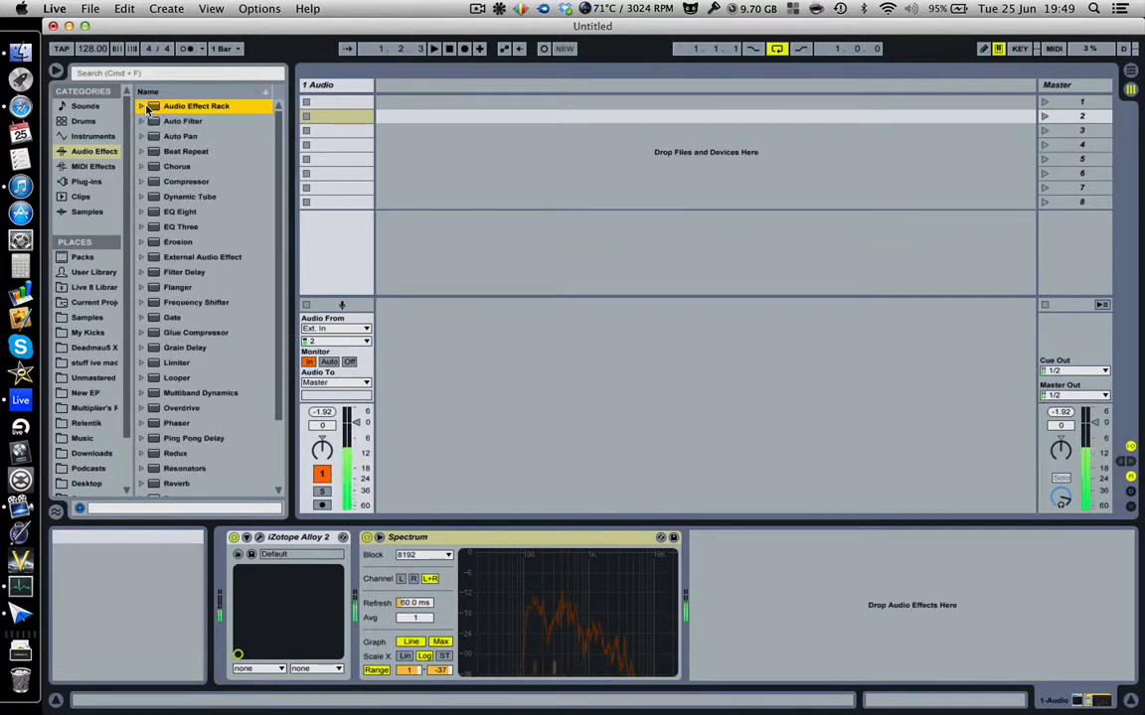
click(145, 107)
click(149, 120)
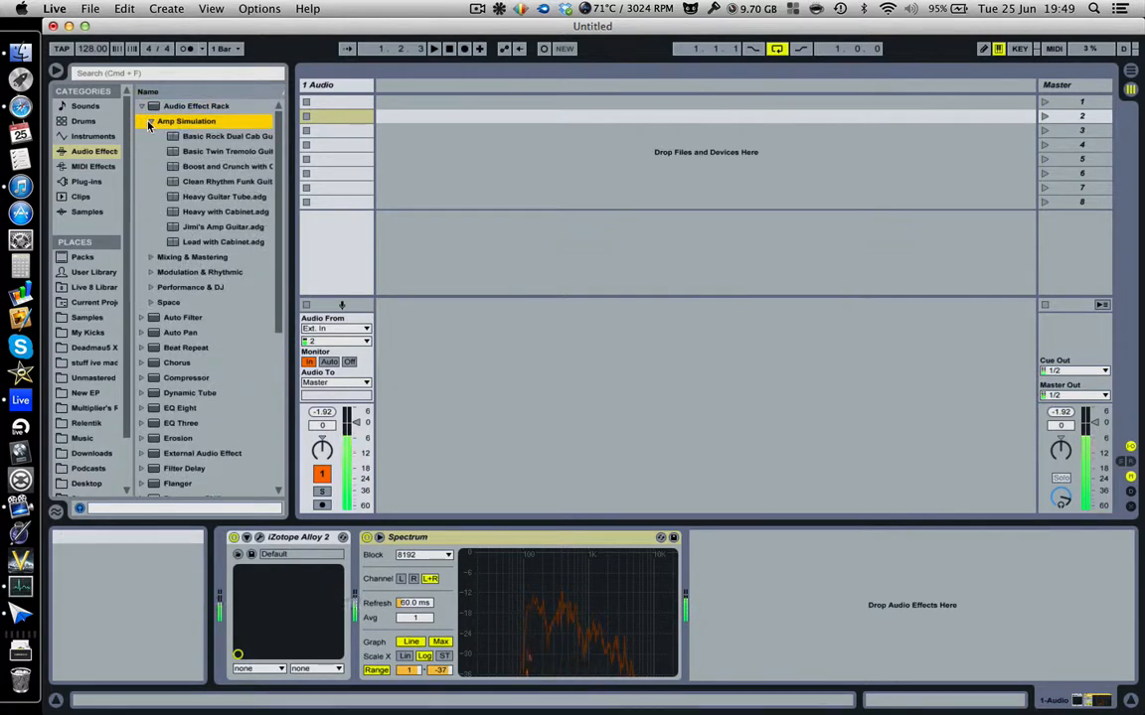
click(149, 120)
click(149, 138)
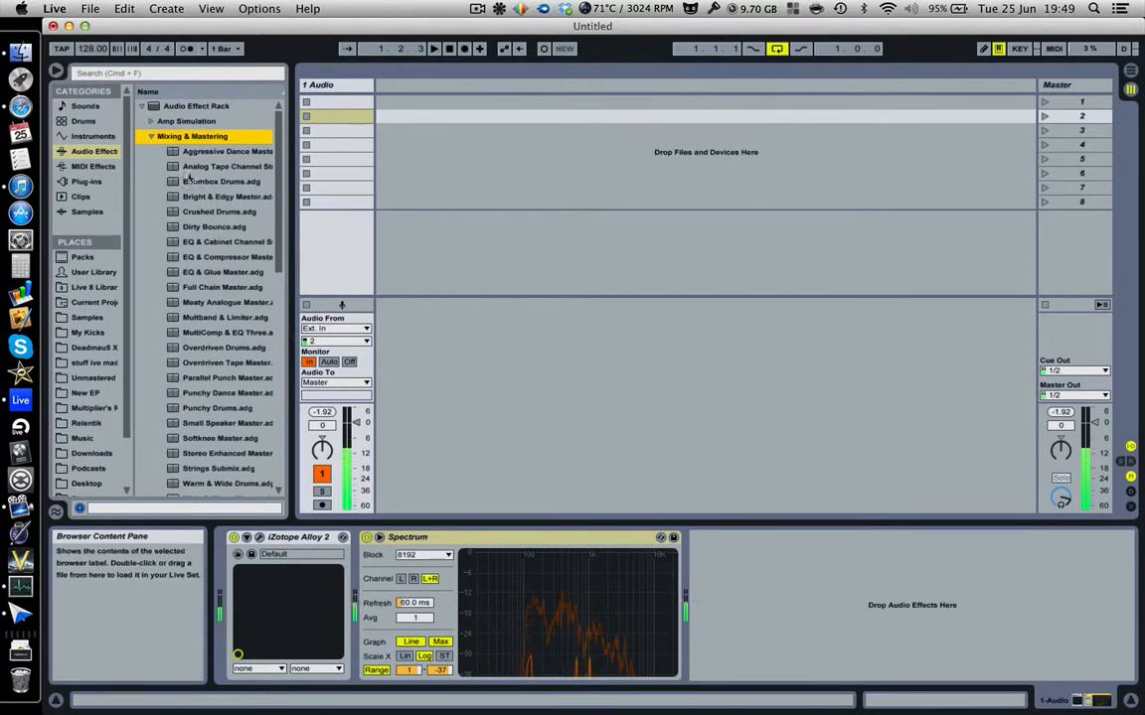
click(150, 136)
click(149, 167)
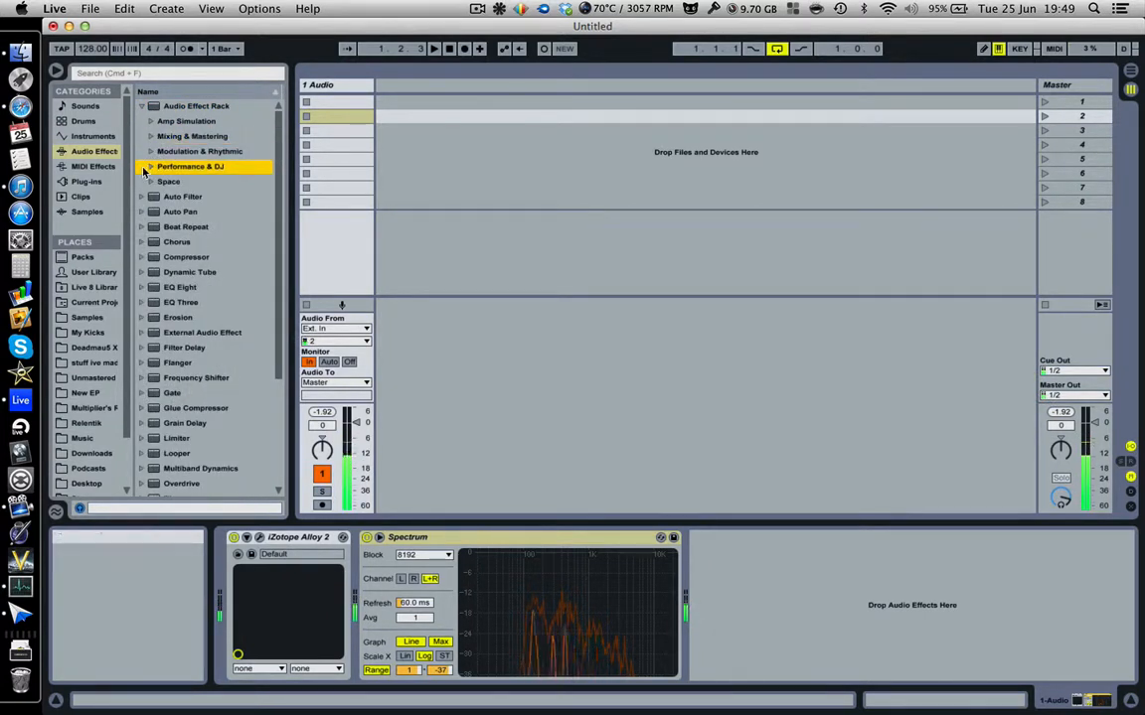
click(150, 167)
click(150, 182)
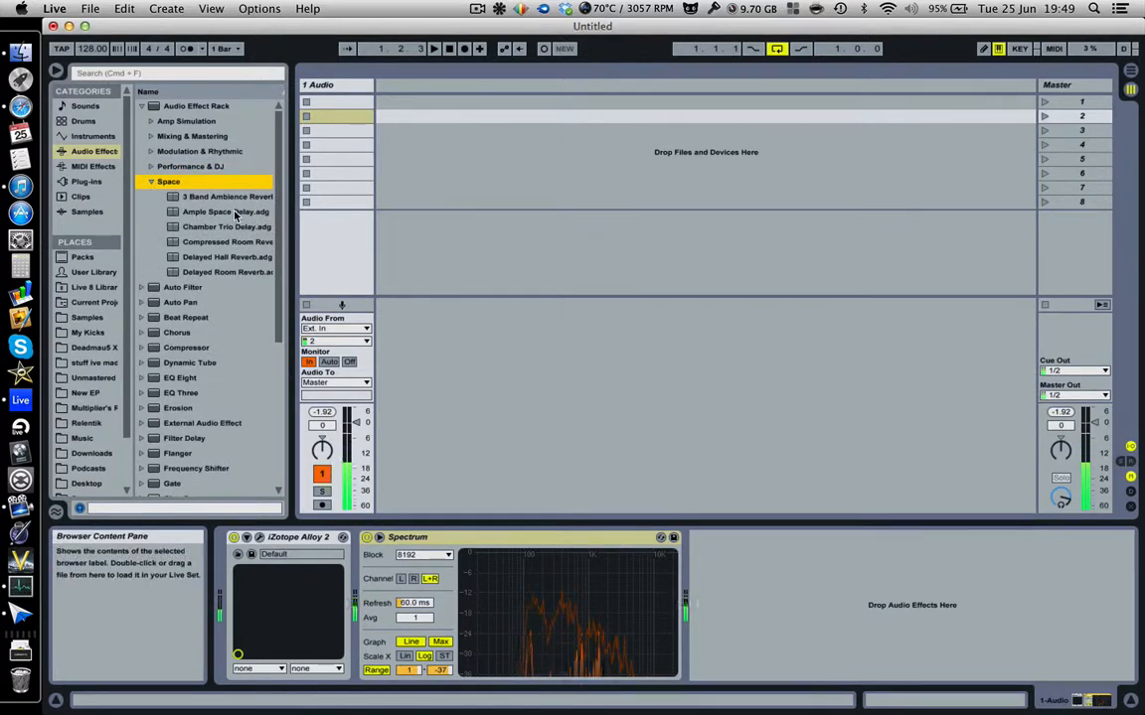
Insert a second audio track and load the Punchy Dance Master preset onto it.
click(427, 149)
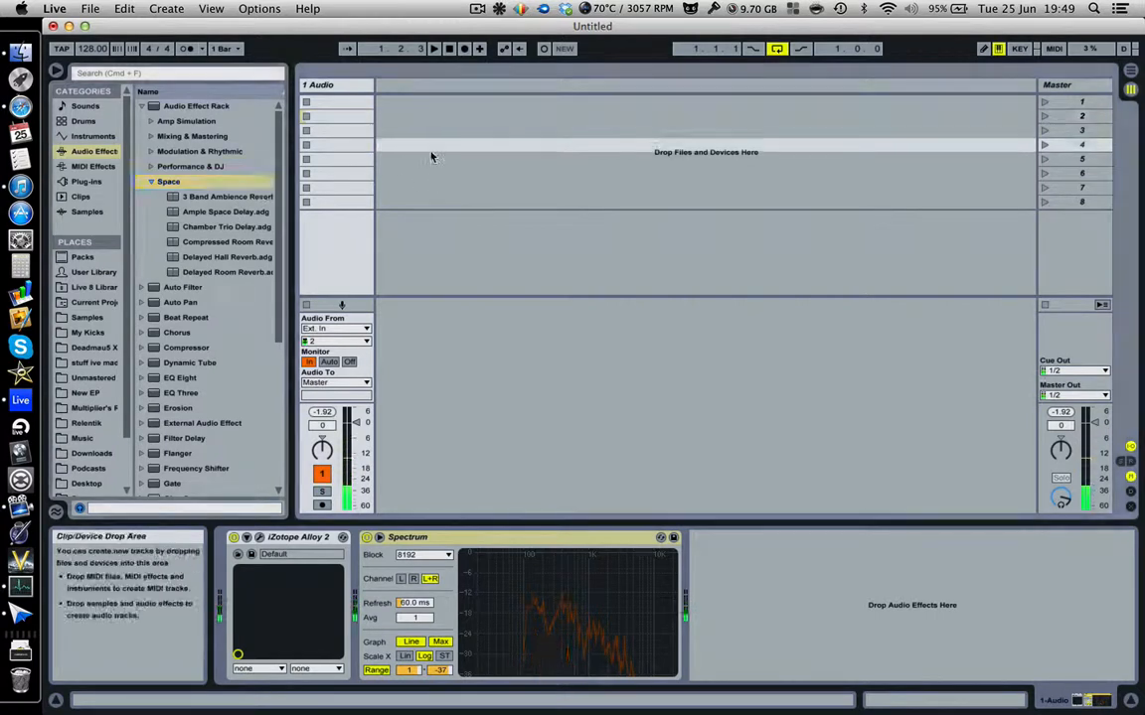
key(super+t)
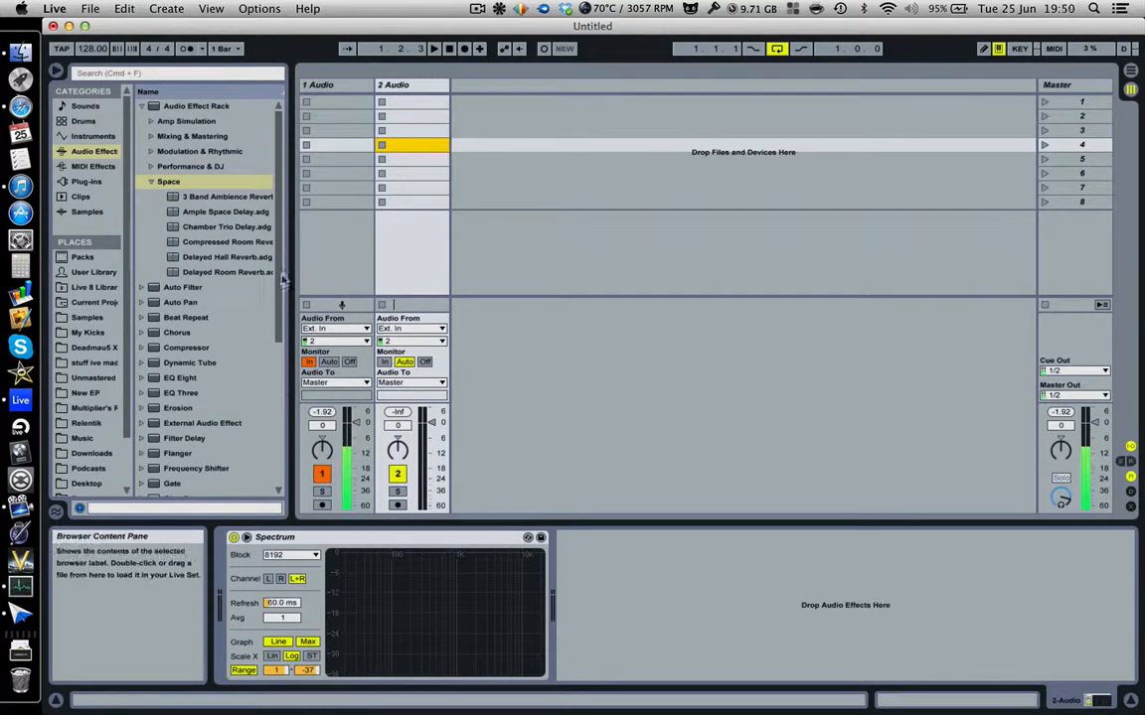
click(150, 151)
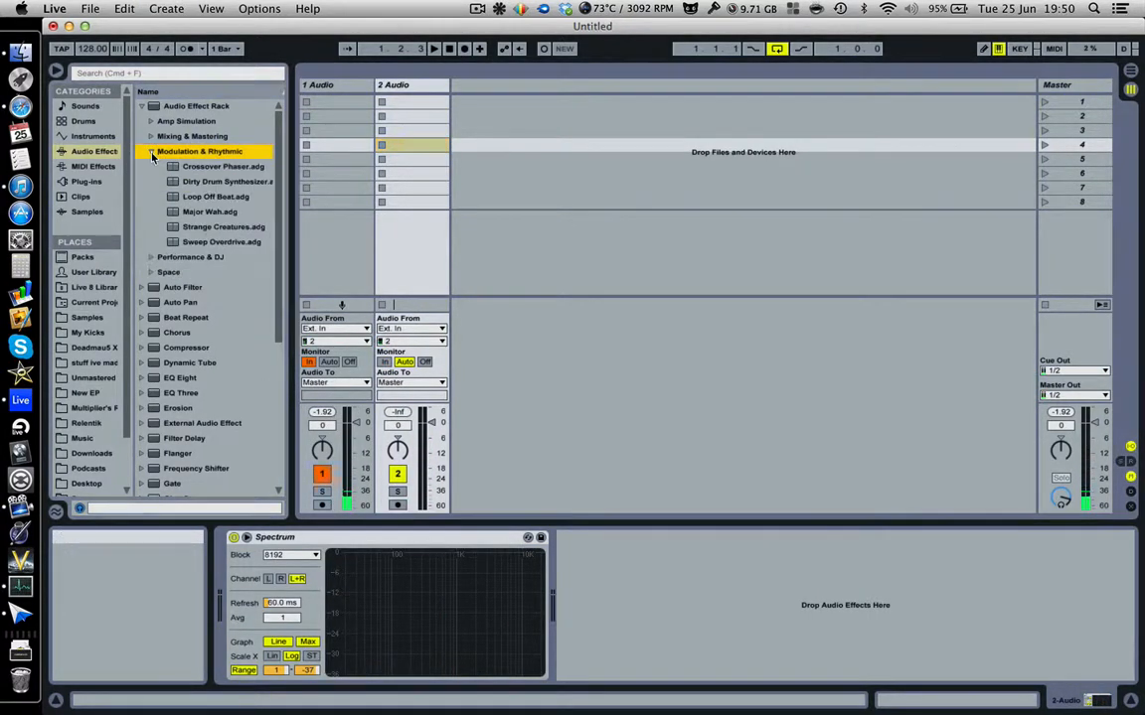
click(149, 138)
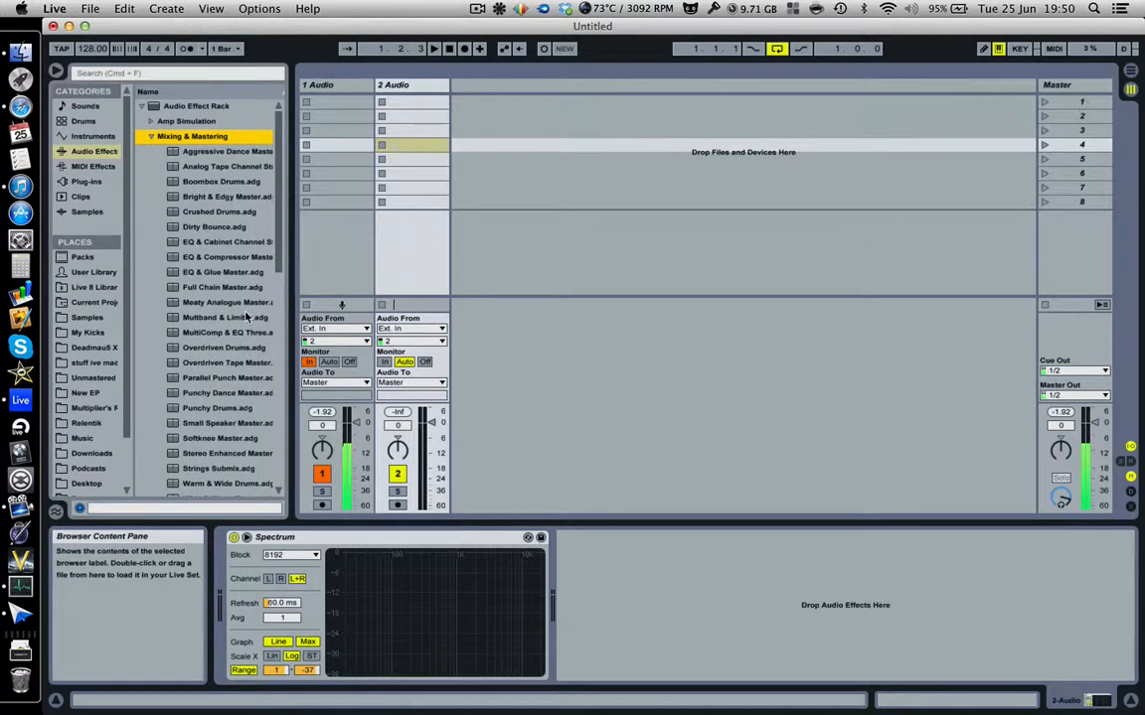
double_click(231, 395)
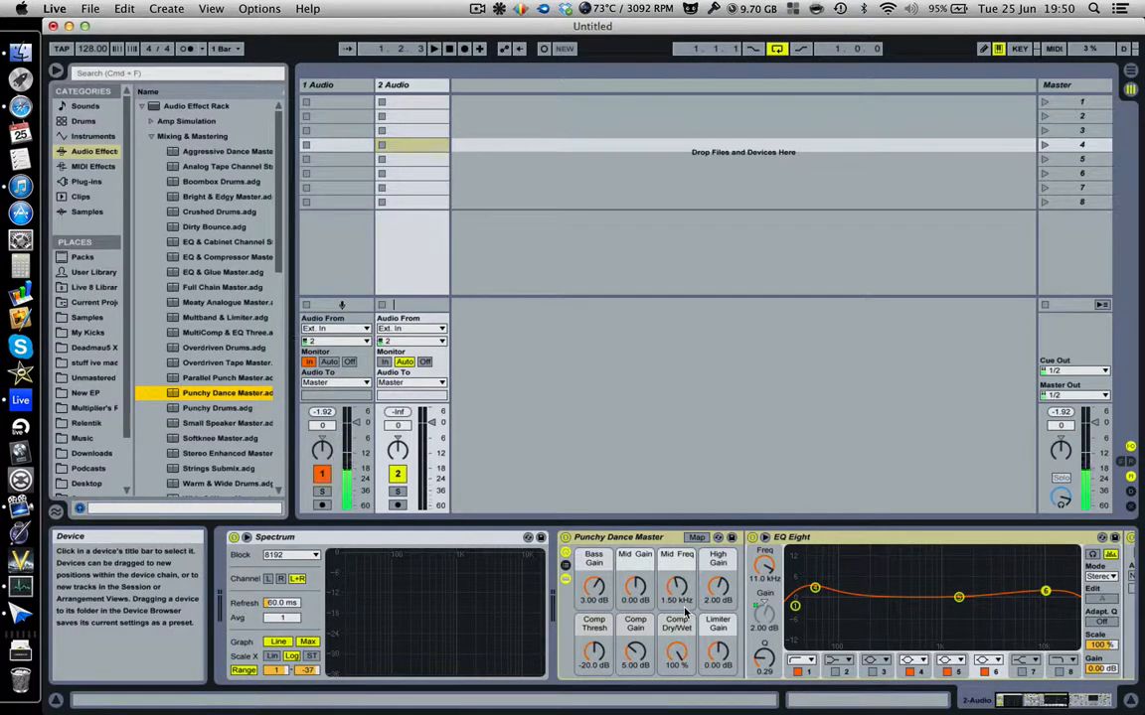
Select the Punchy Dance Master rack and briefly show then hide its chain list.
click(815, 651)
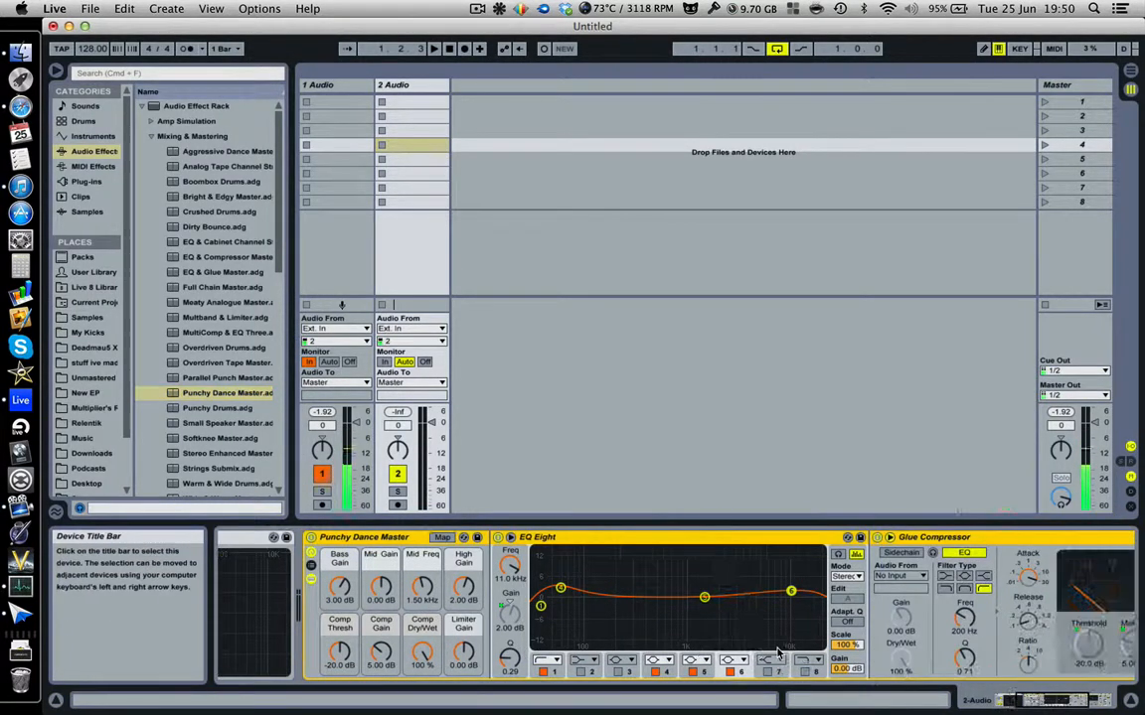
click(312, 565)
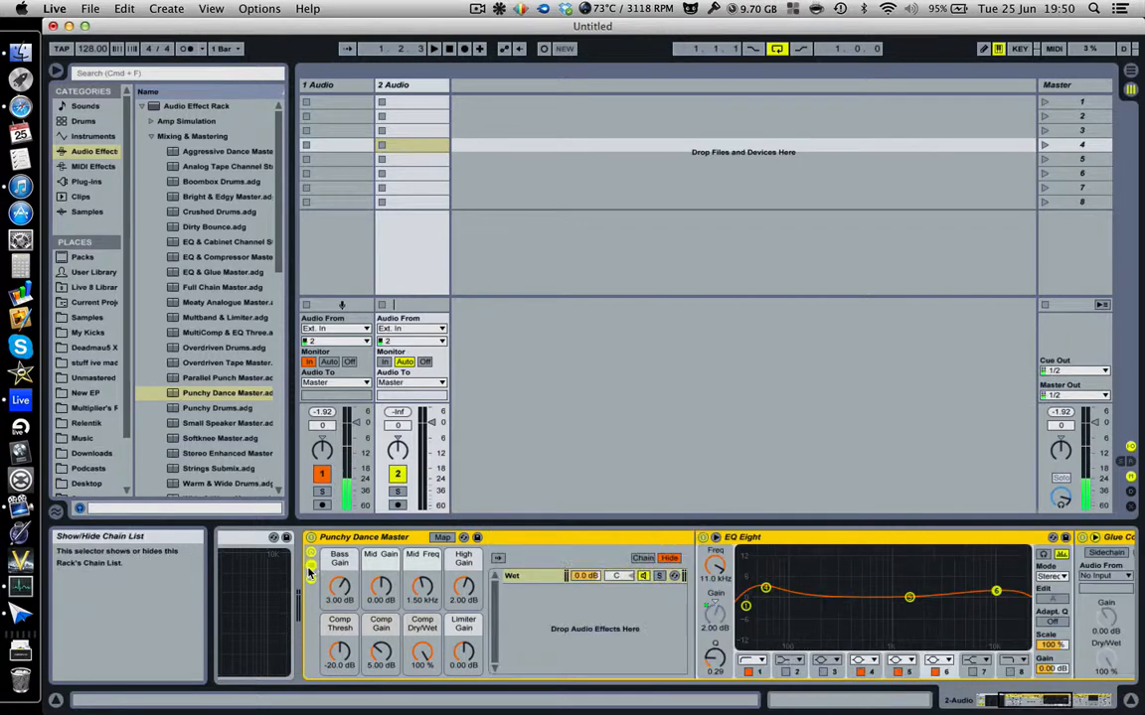
click(312, 566)
scroll(513, 599, right, 5)
scroll(513, 599, left, 5)
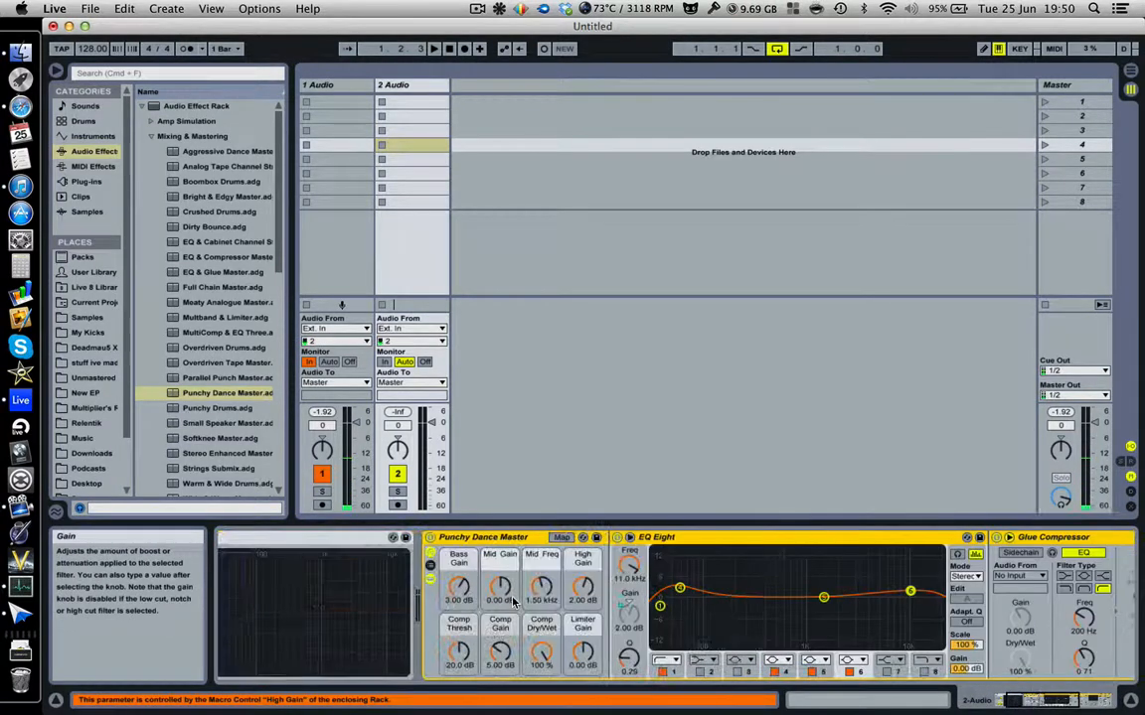
Set Bass Gain to -3.90 dB, Comp Gain to 10.5 dB, lower dry/wet, shift Mid Freq.
drag(455, 585, 503, 589)
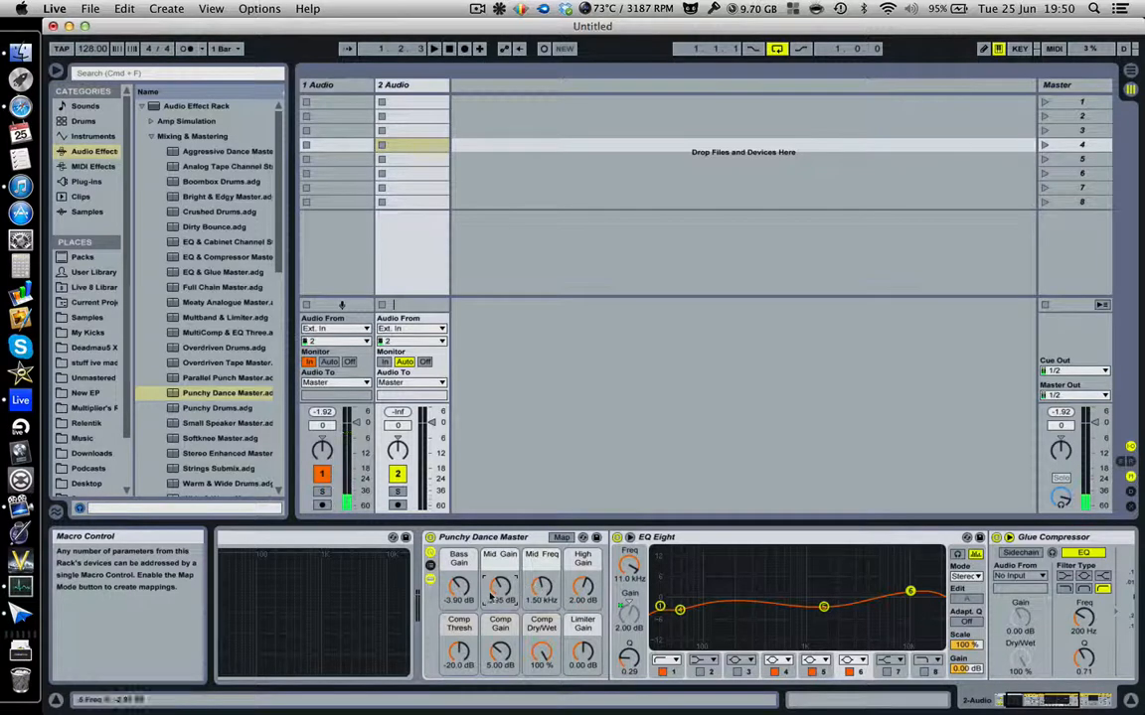
drag(504, 656, 504, 607)
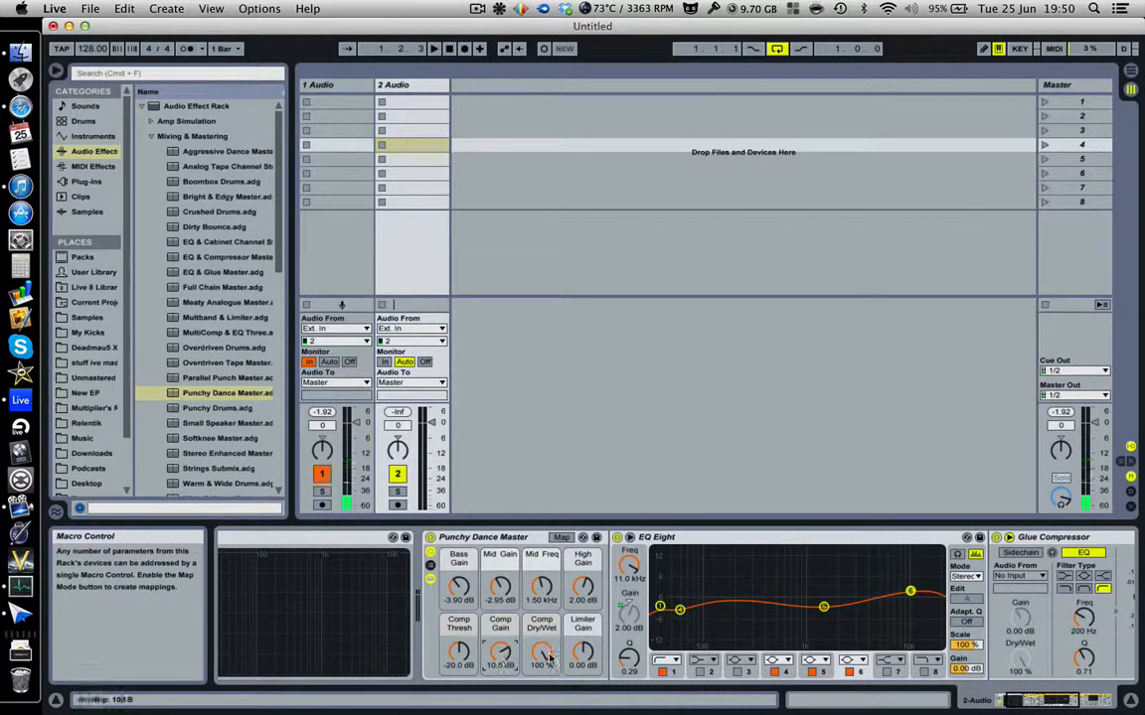
drag(544, 653, 580, 636)
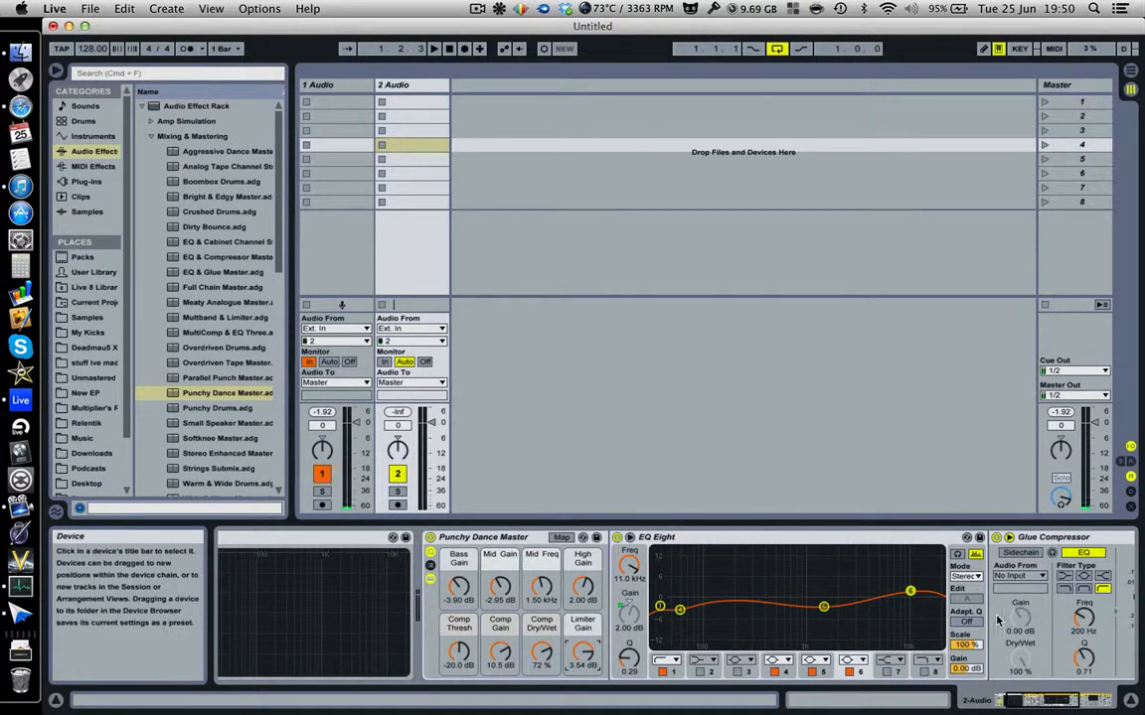
scroll(997, 620, right, 3)
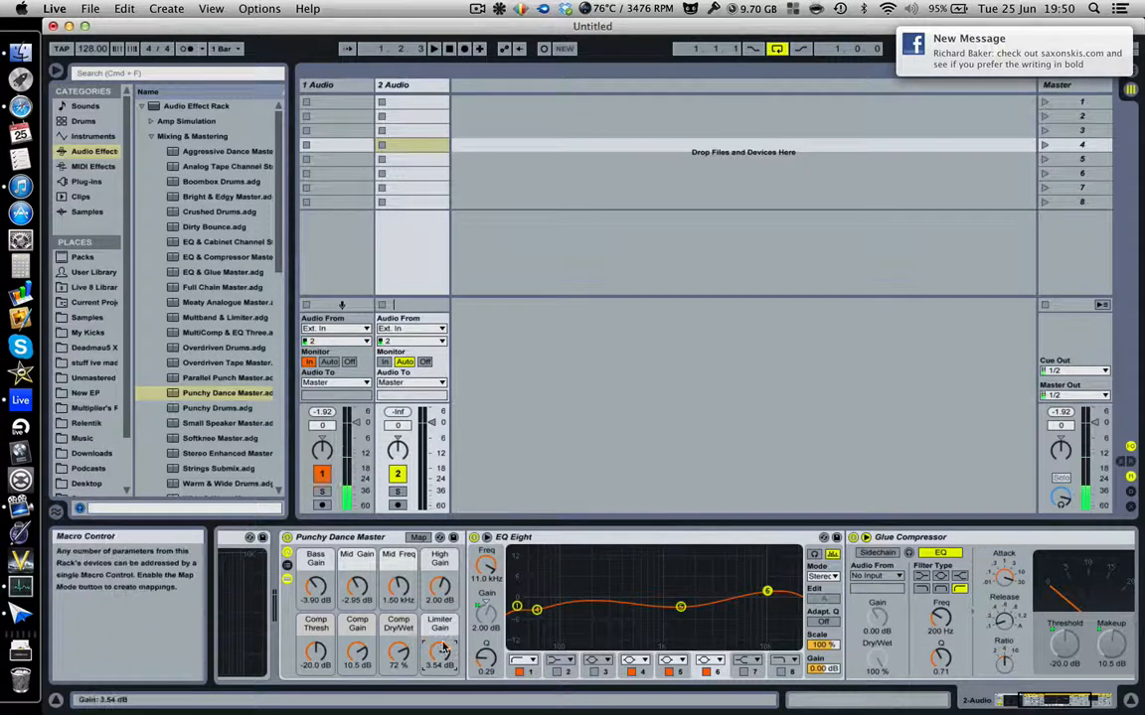
mouse_move(397, 586)
mouse_down()
mouse_move(397, 596)
mouse_move(398, 571)
mouse_up()
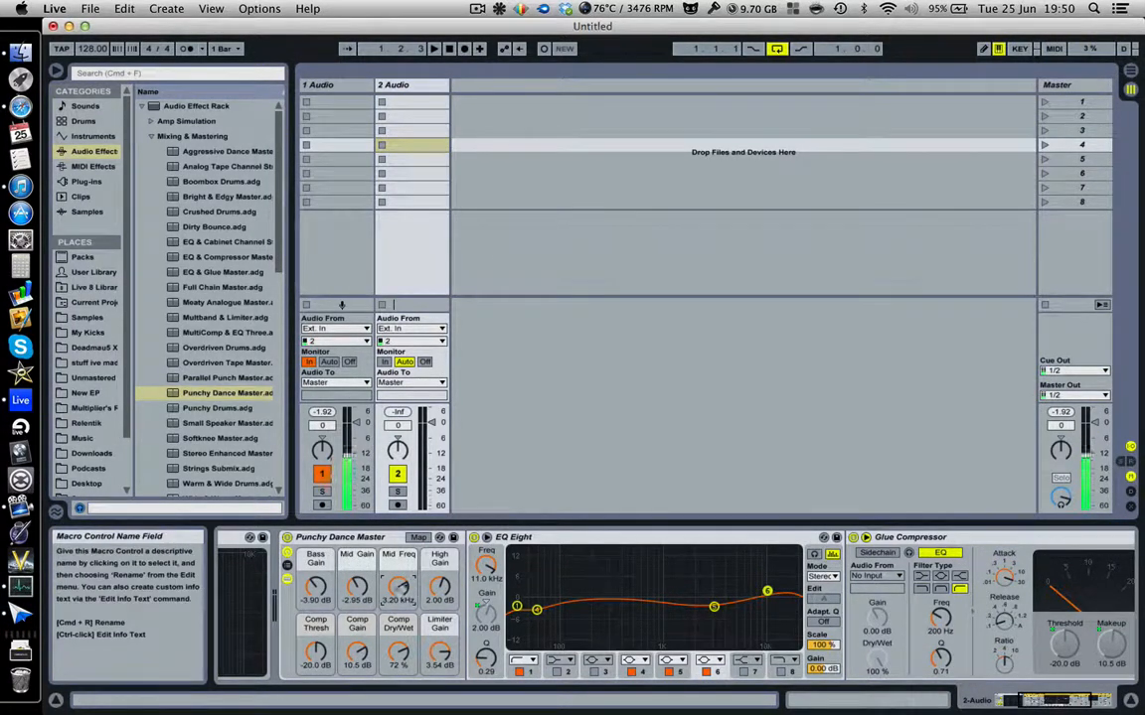
Show the Auto Filter presets and delete the Punchy Dance Master rack from track 2.
click(149, 136)
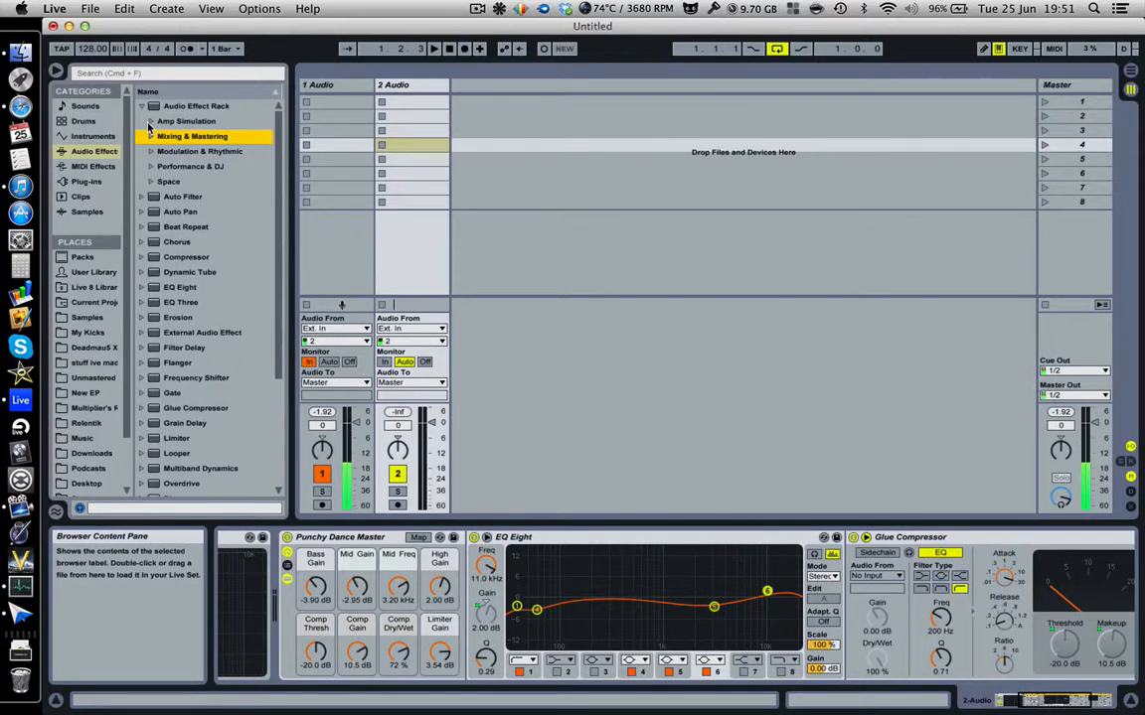
click(164, 200)
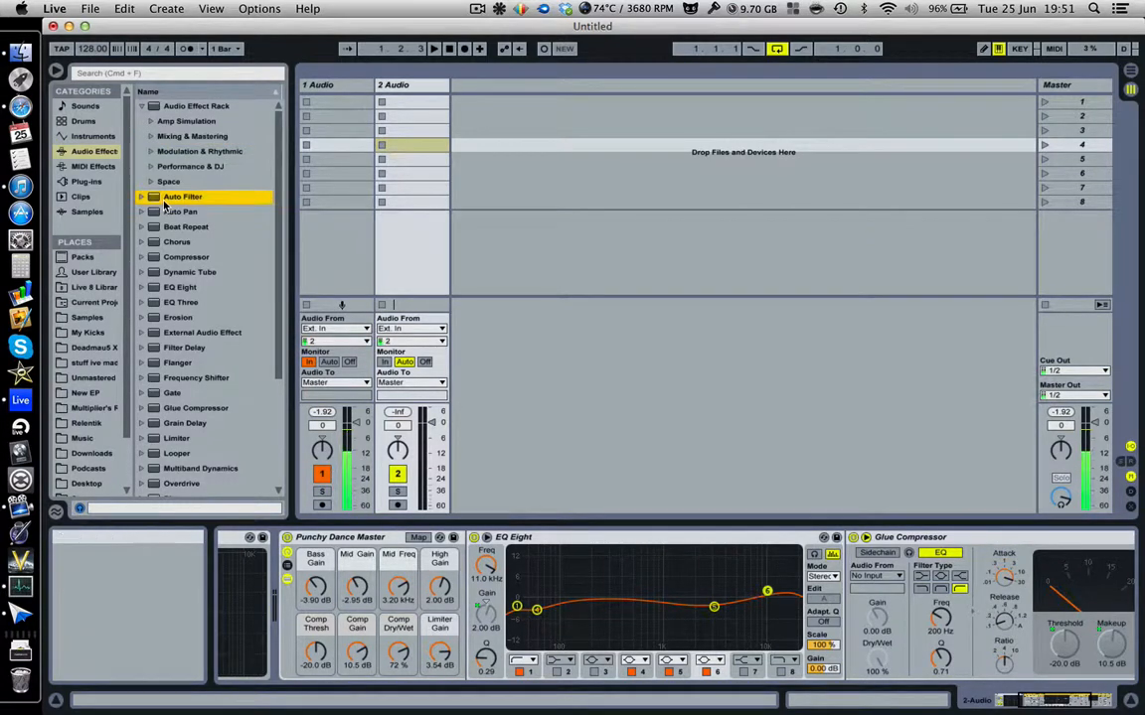
click(142, 198)
click(369, 537)
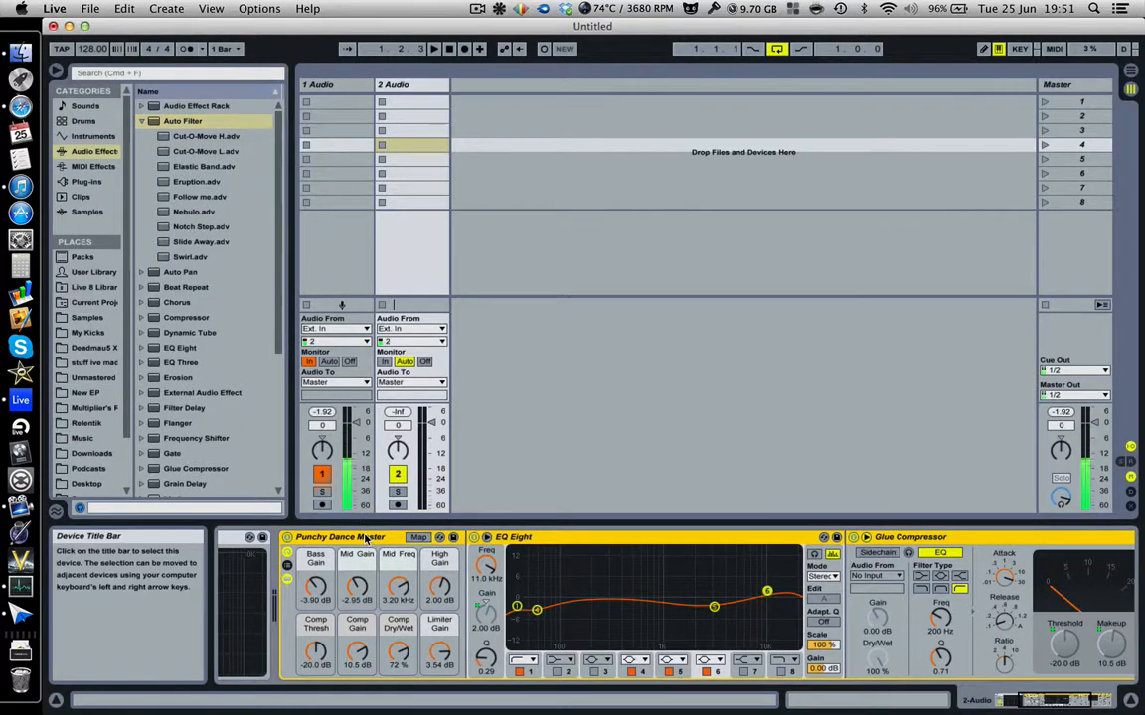
key(Delete)
Load Auto Filter on track 2 and sweep its X-Y control to 1.33 kHz cutoff, resonance 2.12.
double_click(170, 123)
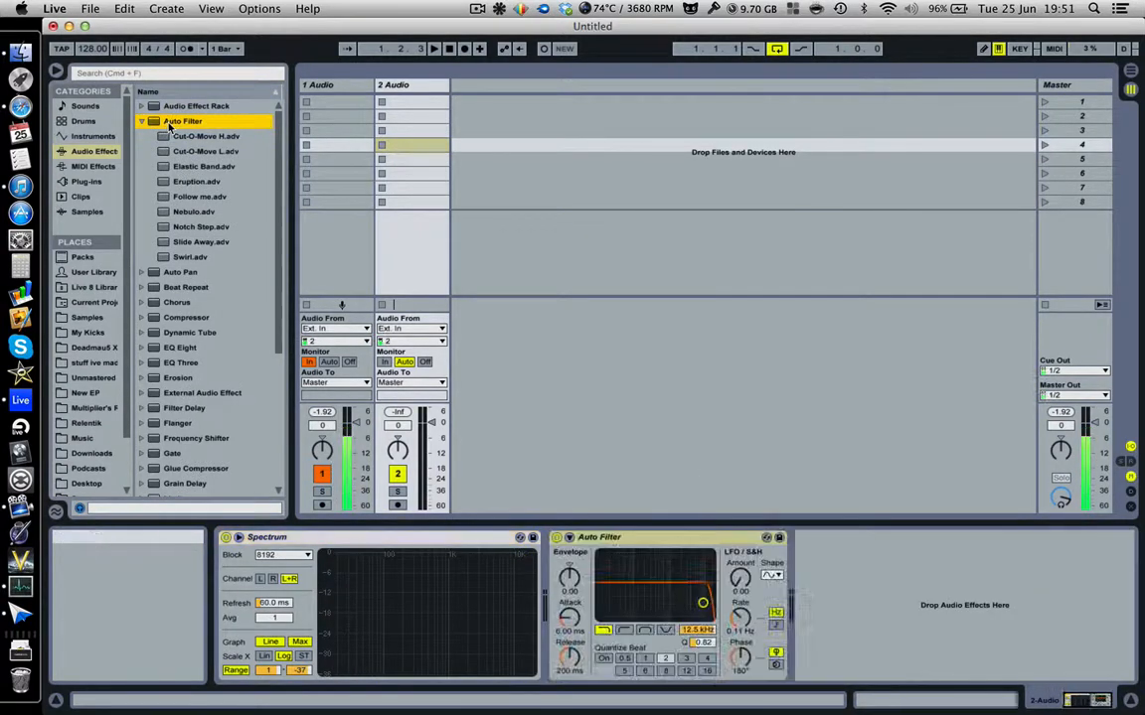
drag(702, 603, 679, 576)
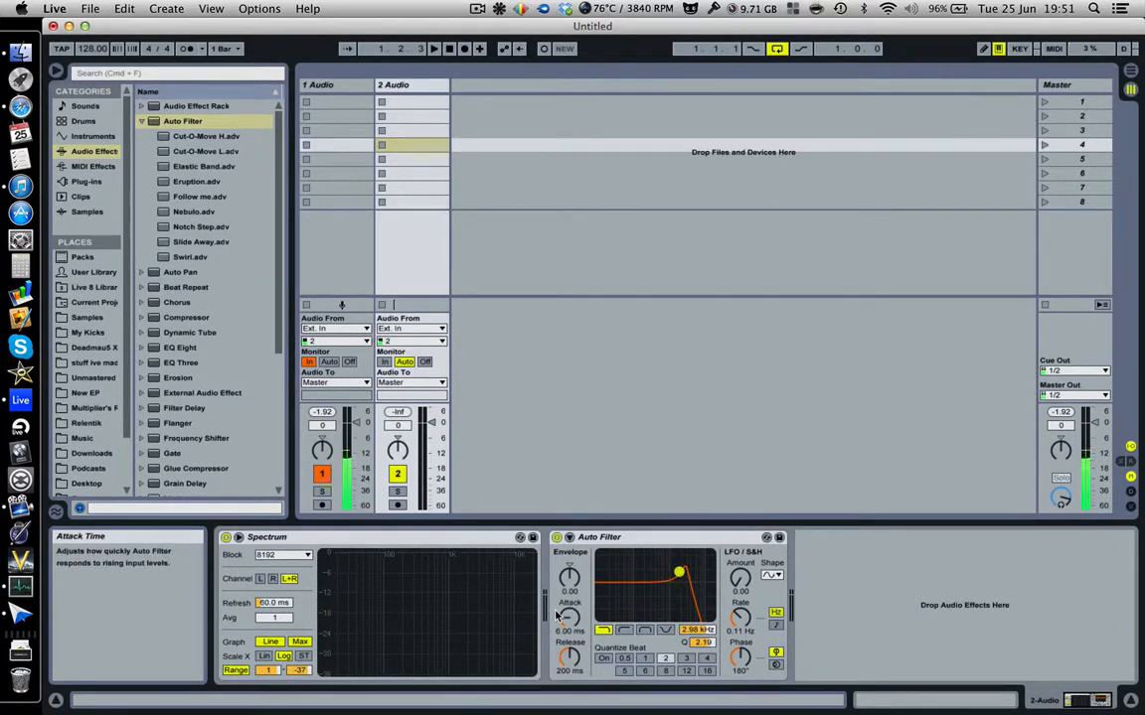
drag(679, 573, 542, 541)
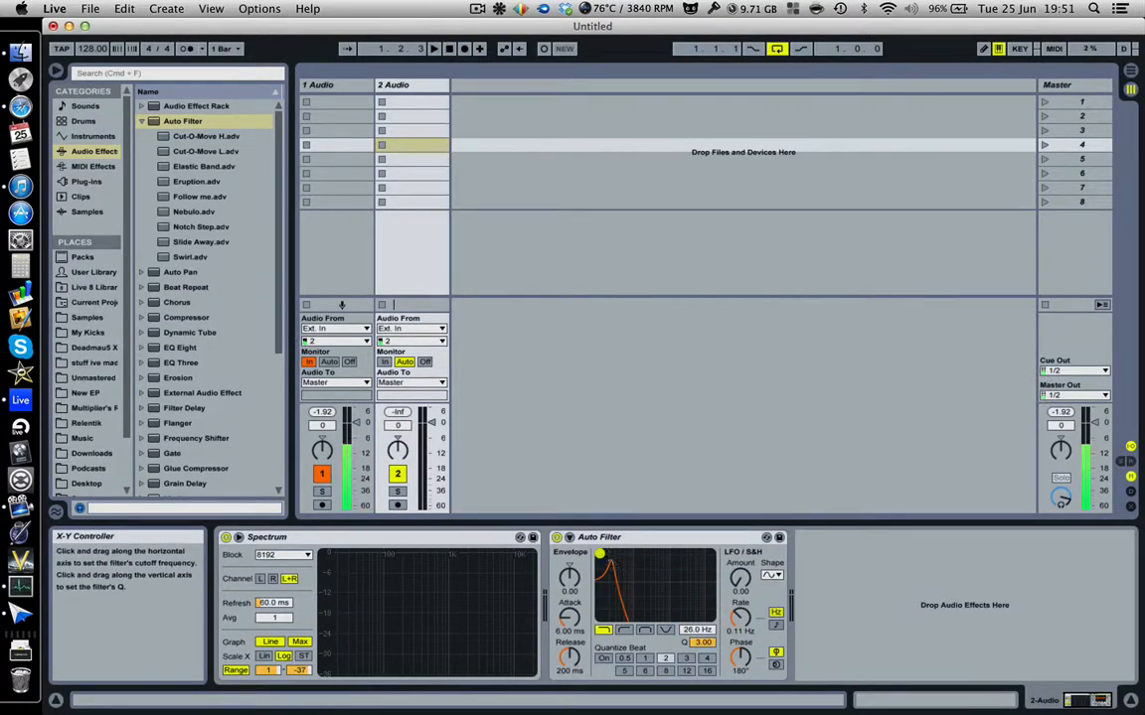
drag(601, 562, 602, 564)
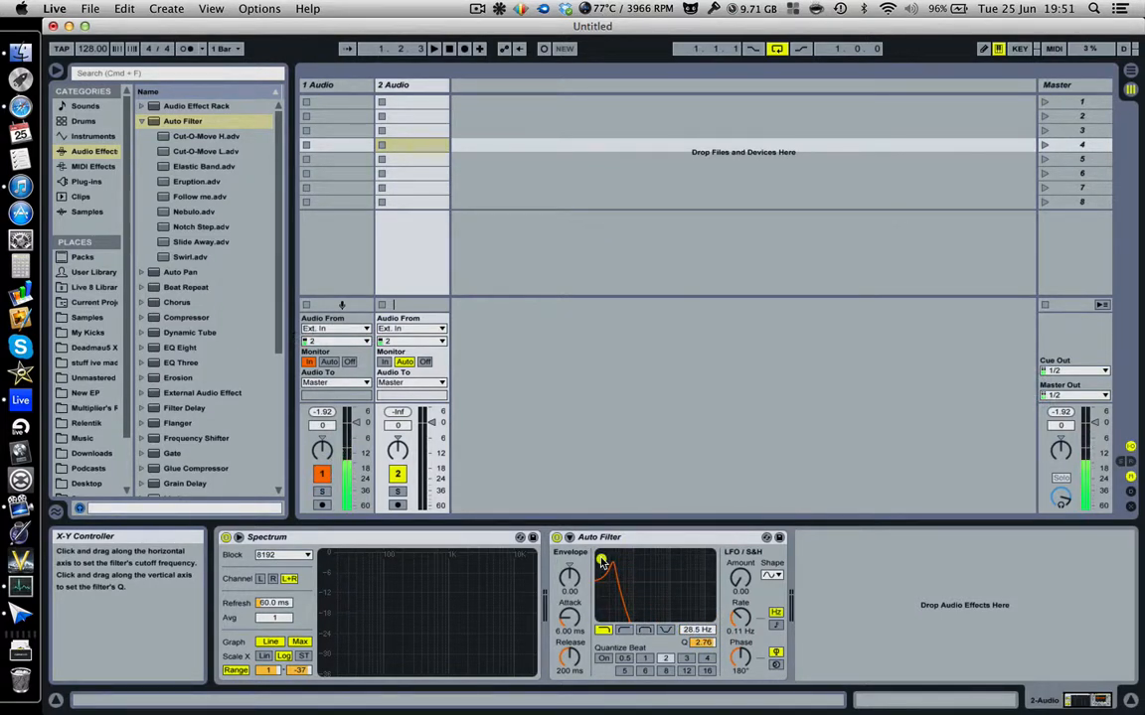
click(569, 537)
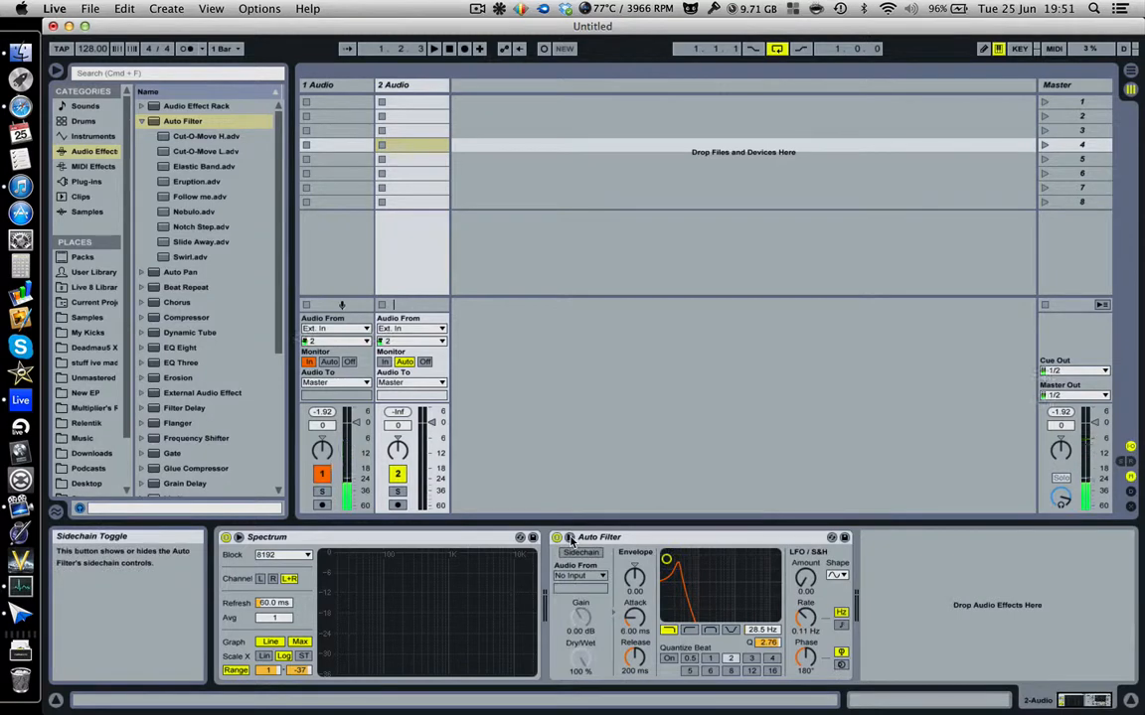
click(569, 537)
drag(601, 563, 666, 576)
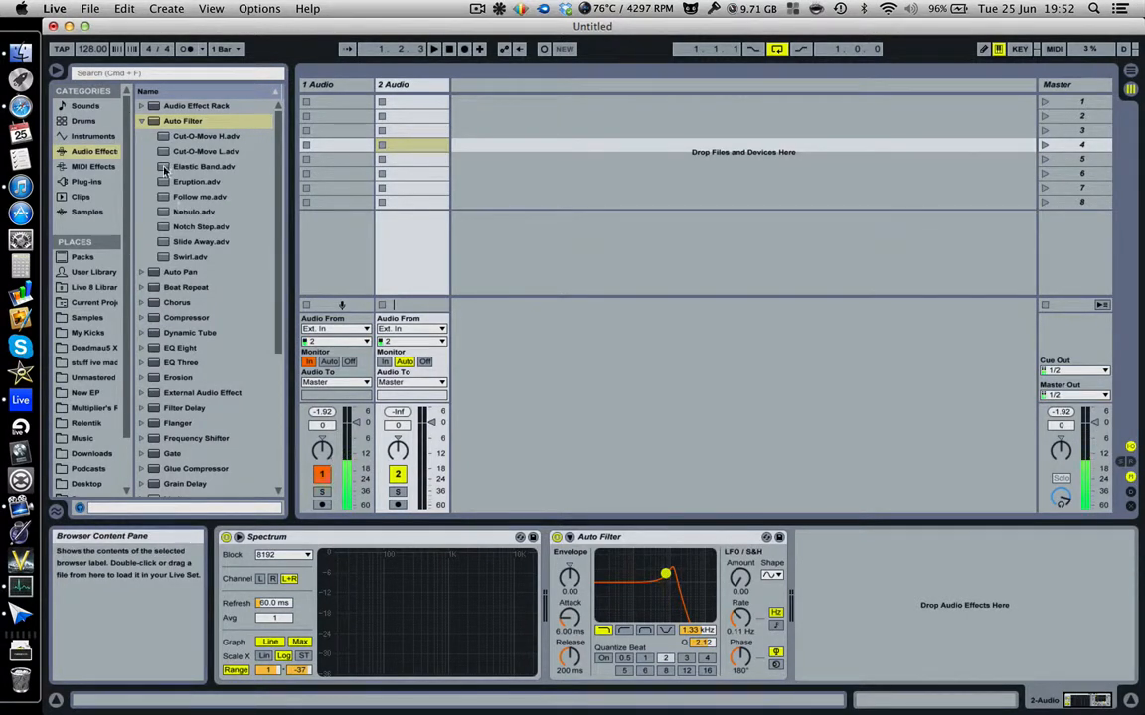
click(143, 121)
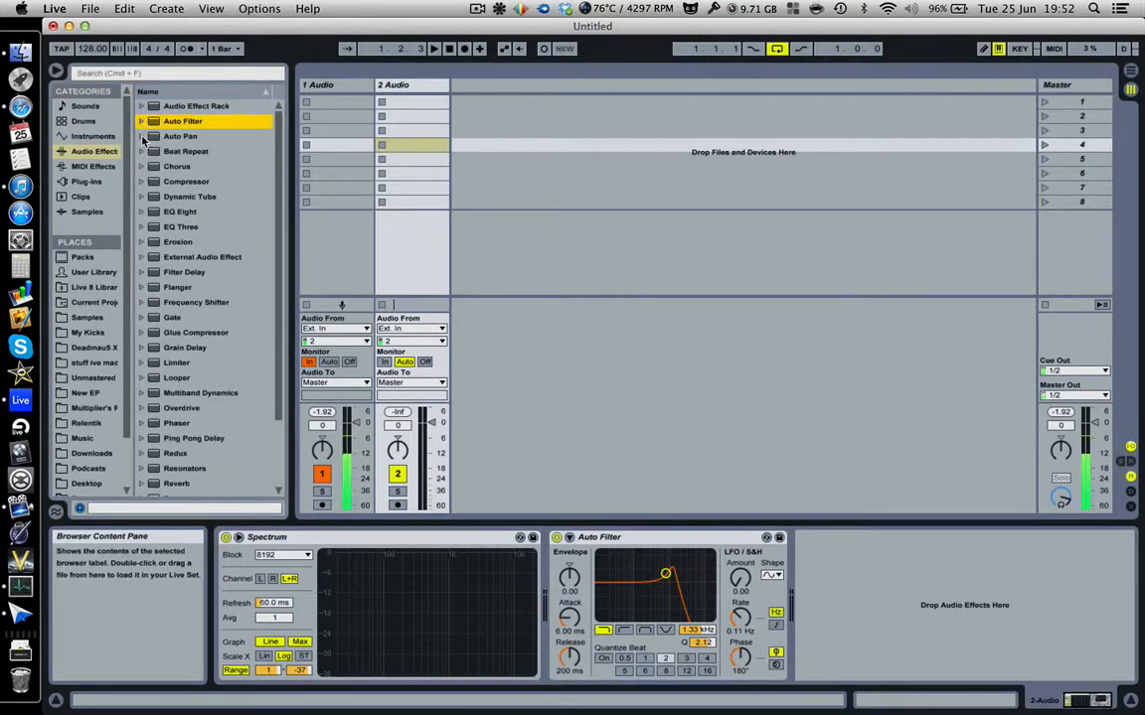
Swap Auto Filter for Auto Pan at 3.17 % Amount, panning track 2 slightly left.
click(616, 537)
key(Delete)
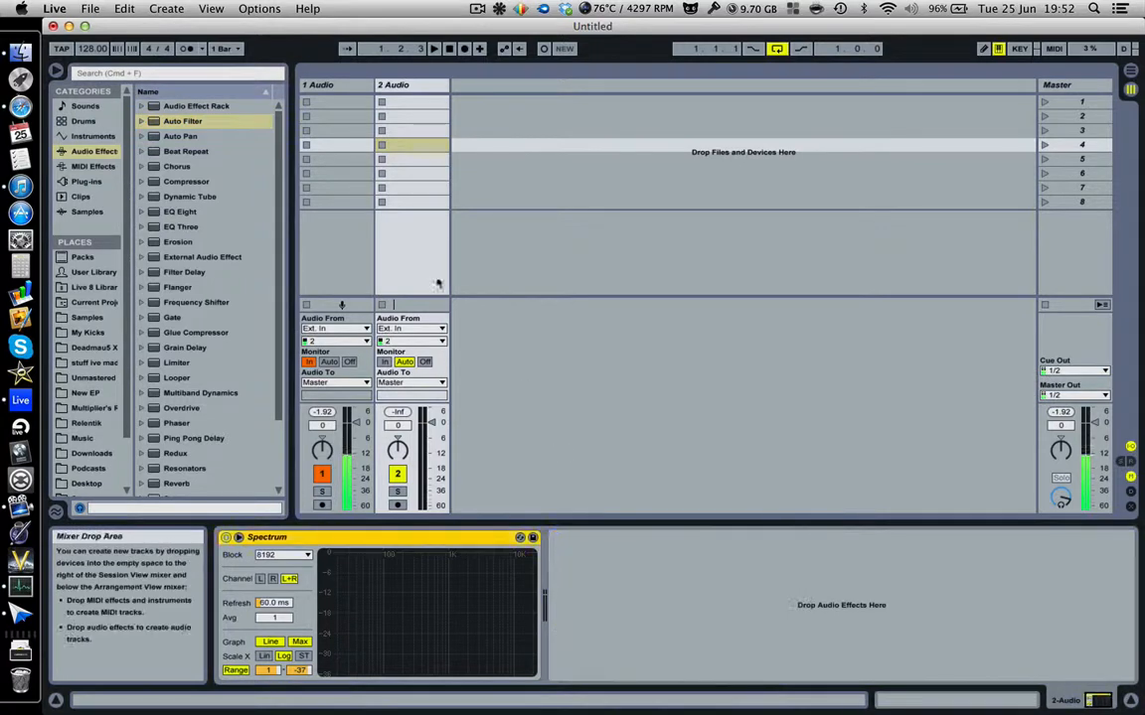
double_click(173, 137)
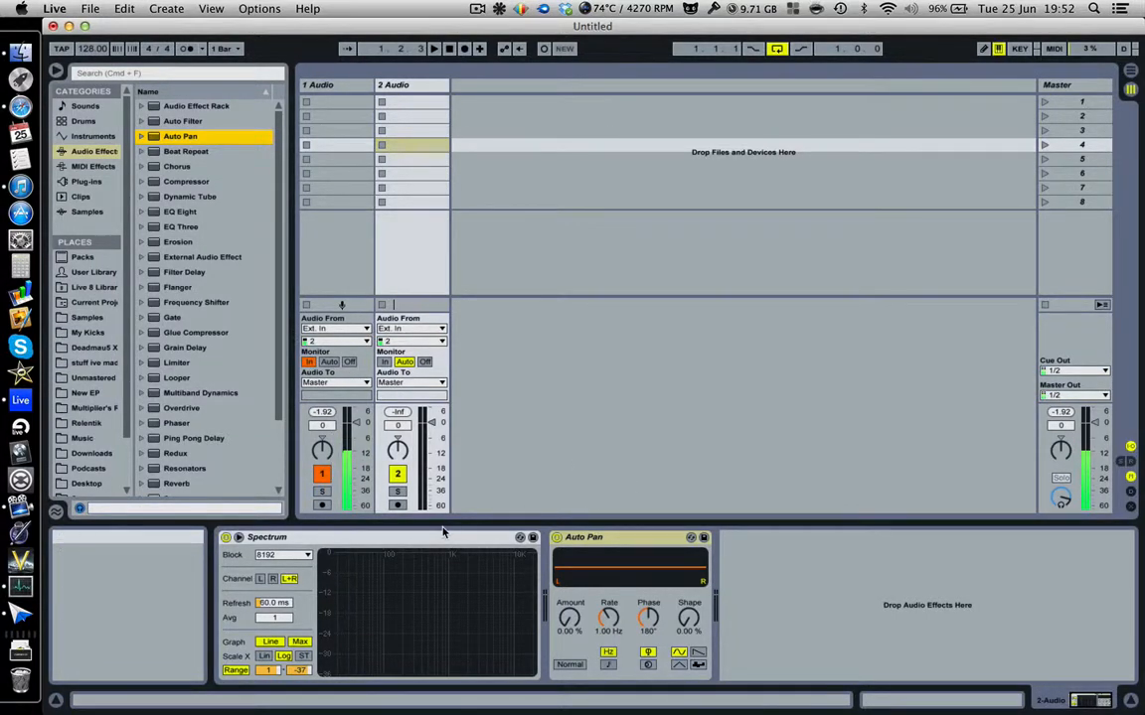
mouse_move(396, 449)
mouse_down()
mouse_move(397, 491)
mouse_move(397, 408)
mouse_move(398, 462)
mouse_up()
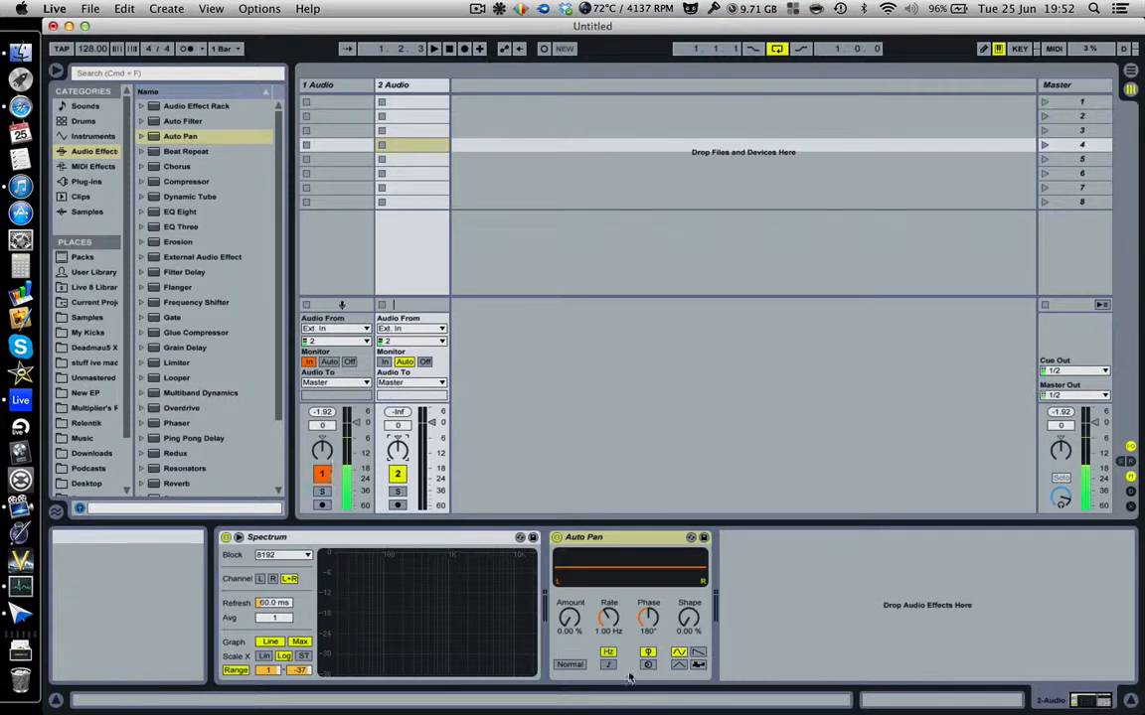
mouse_move(568, 618)
mouse_down()
mouse_move(568, 600)
mouse_move(576, 623)
mouse_move(577, 536)
mouse_move(579, 625)
mouse_up()
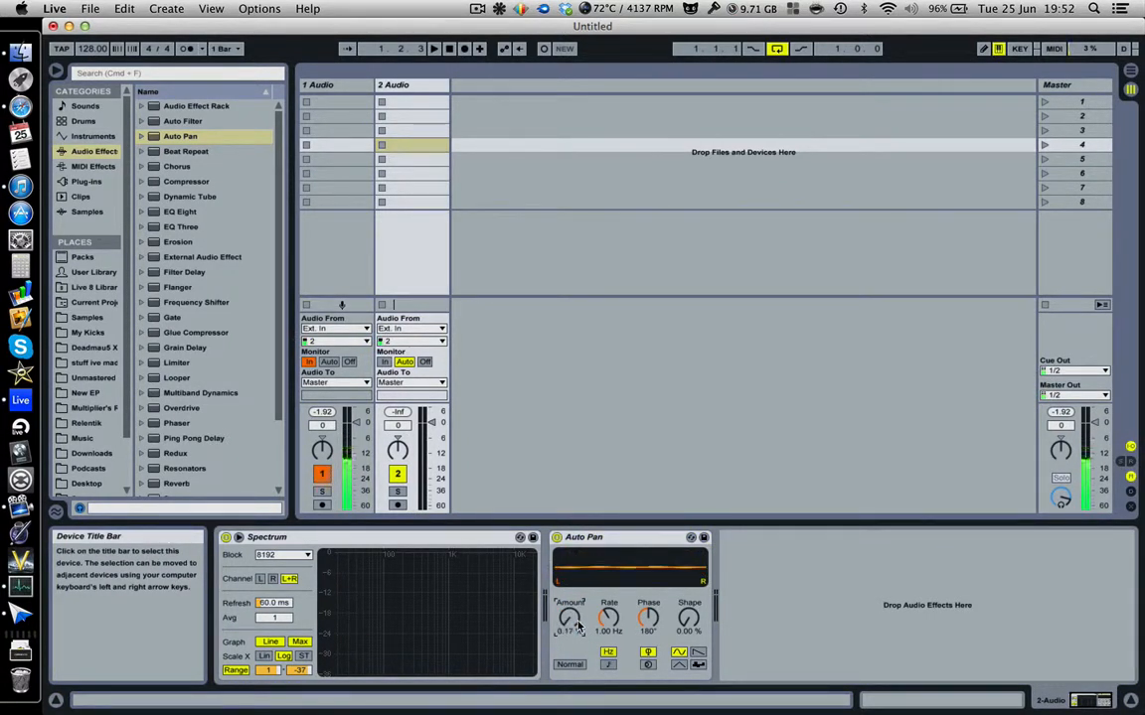
click(142, 136)
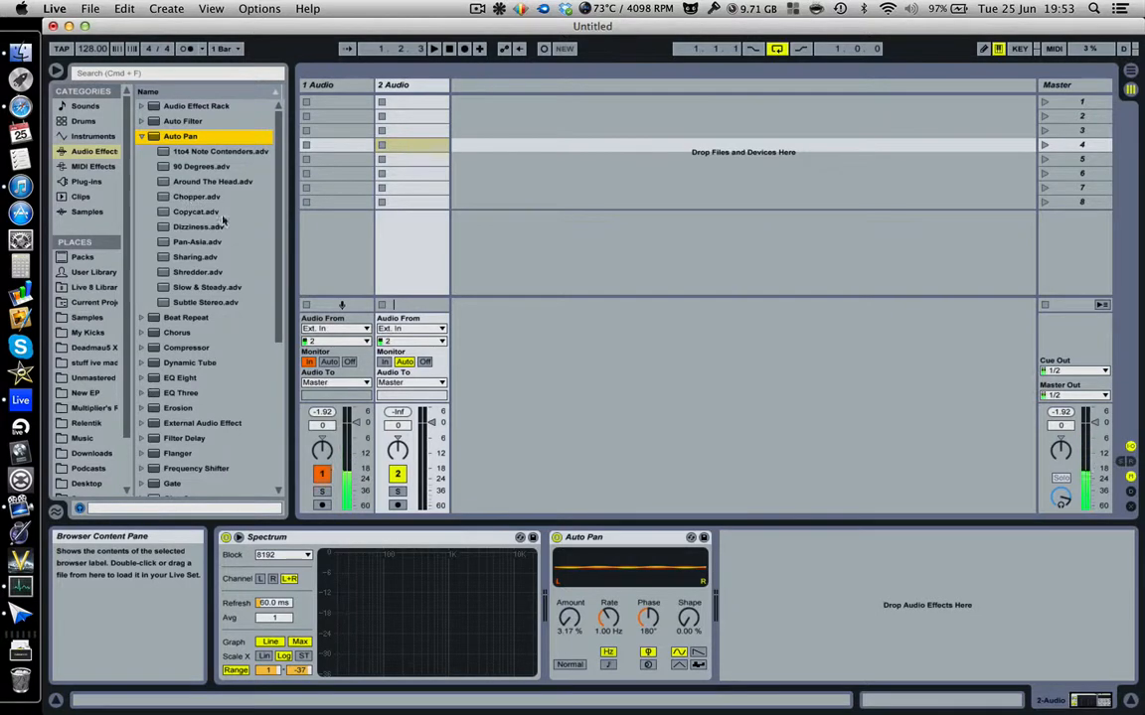
Delete Auto Pan, try and remove the Around The Head preset, then add Beat Repeat after Spectrum.
click(659, 536)
key(Delete)
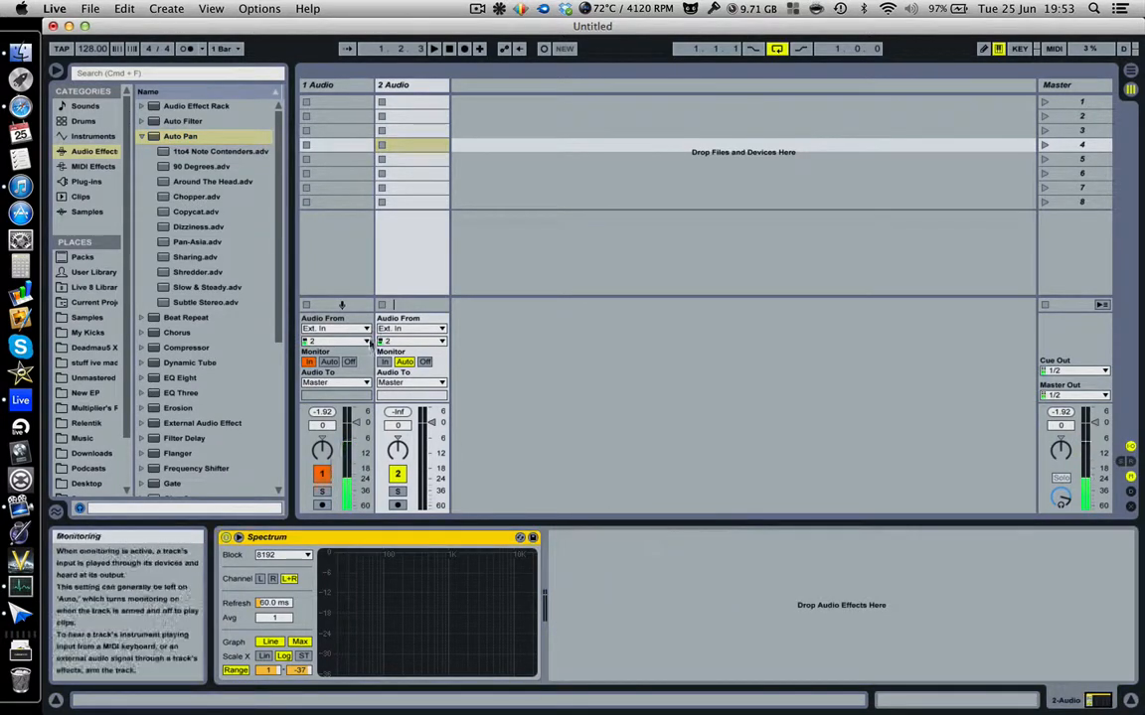
drag(209, 181, 637, 607)
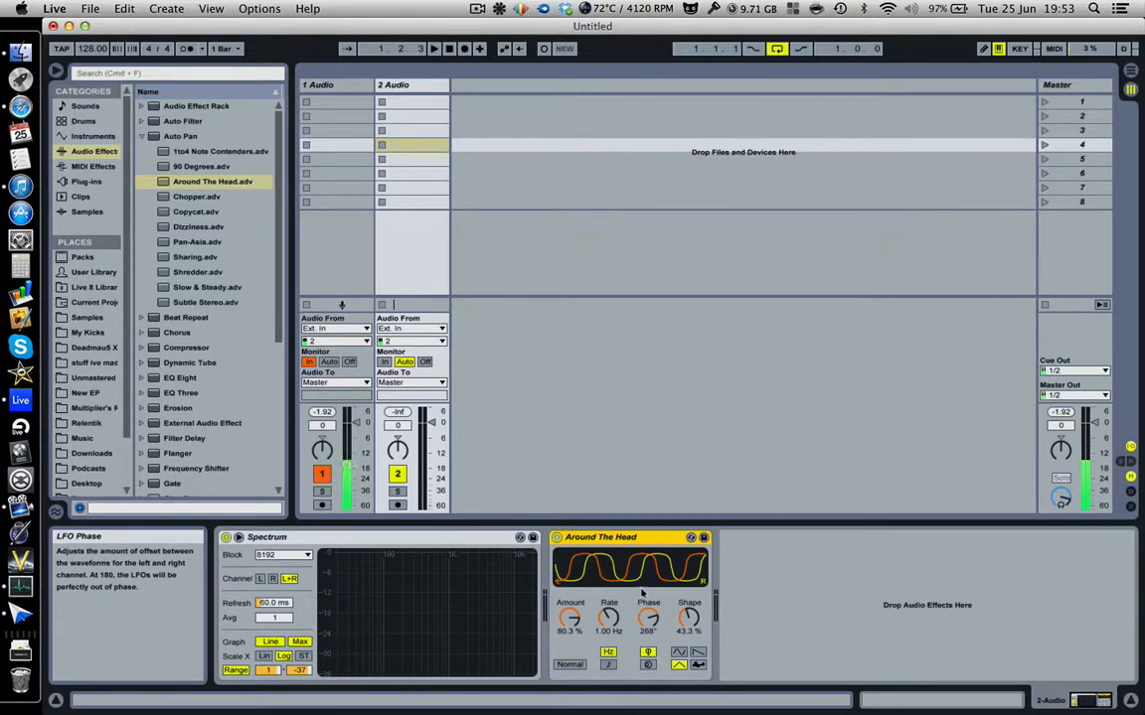
key(Delete)
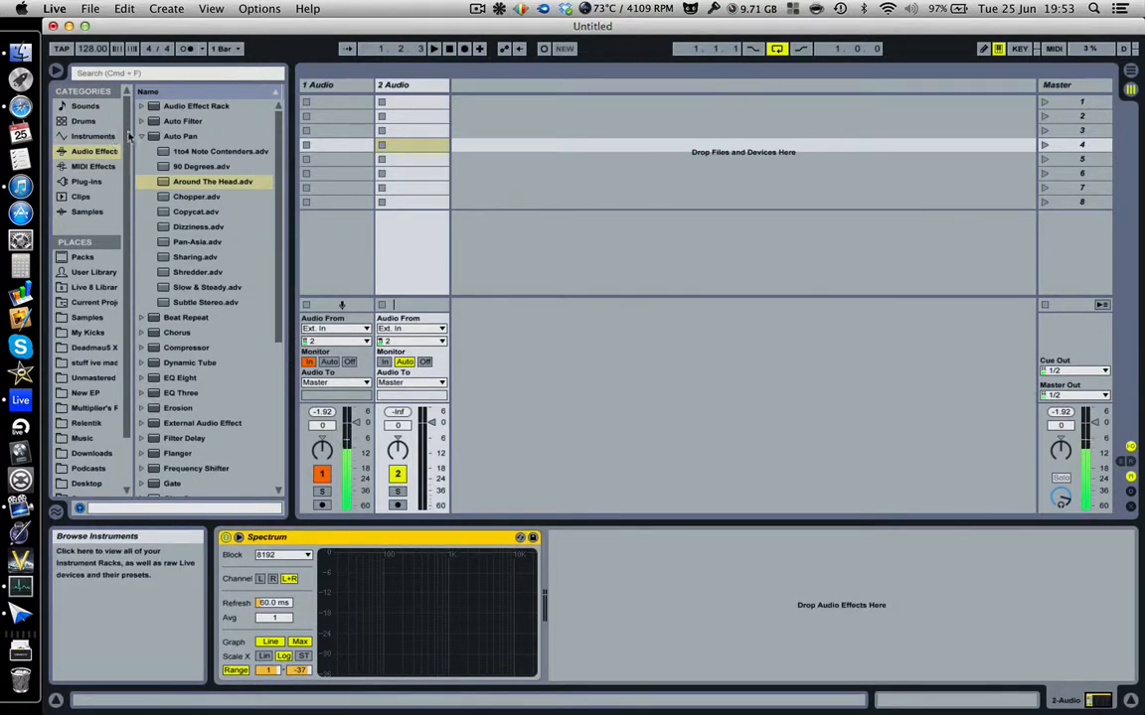
click(143, 137)
drag(186, 151, 630, 583)
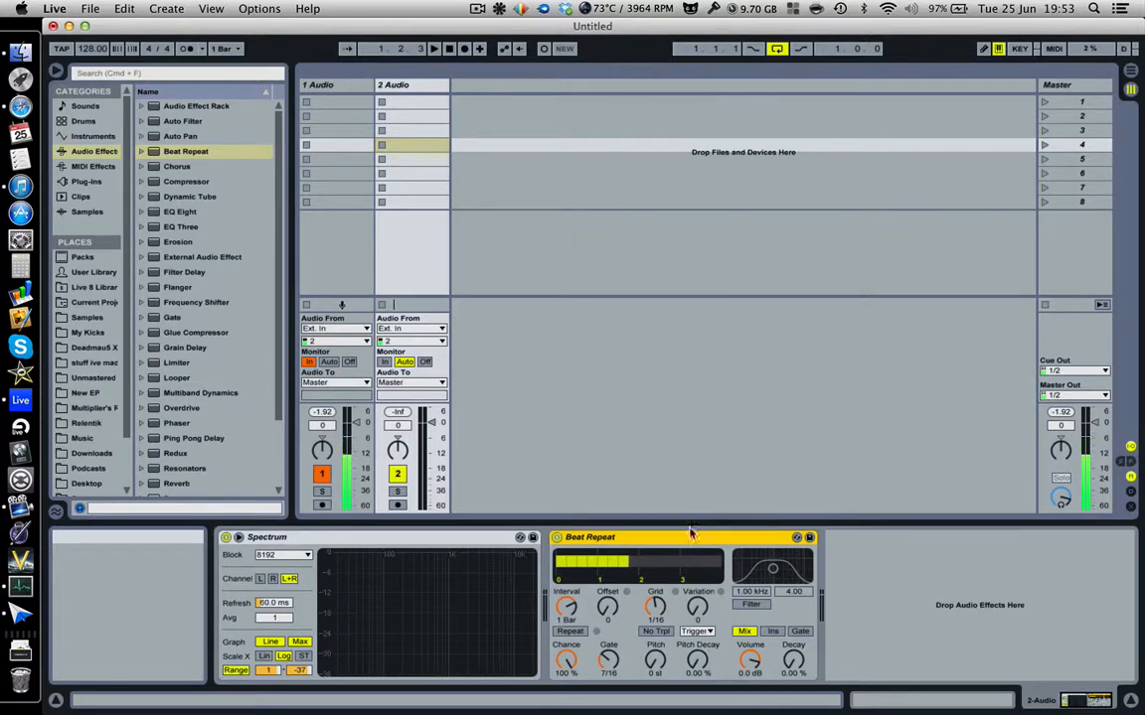
List the Beat Repeat presets, then delete the Beat Repeat device from track 2.
click(142, 152)
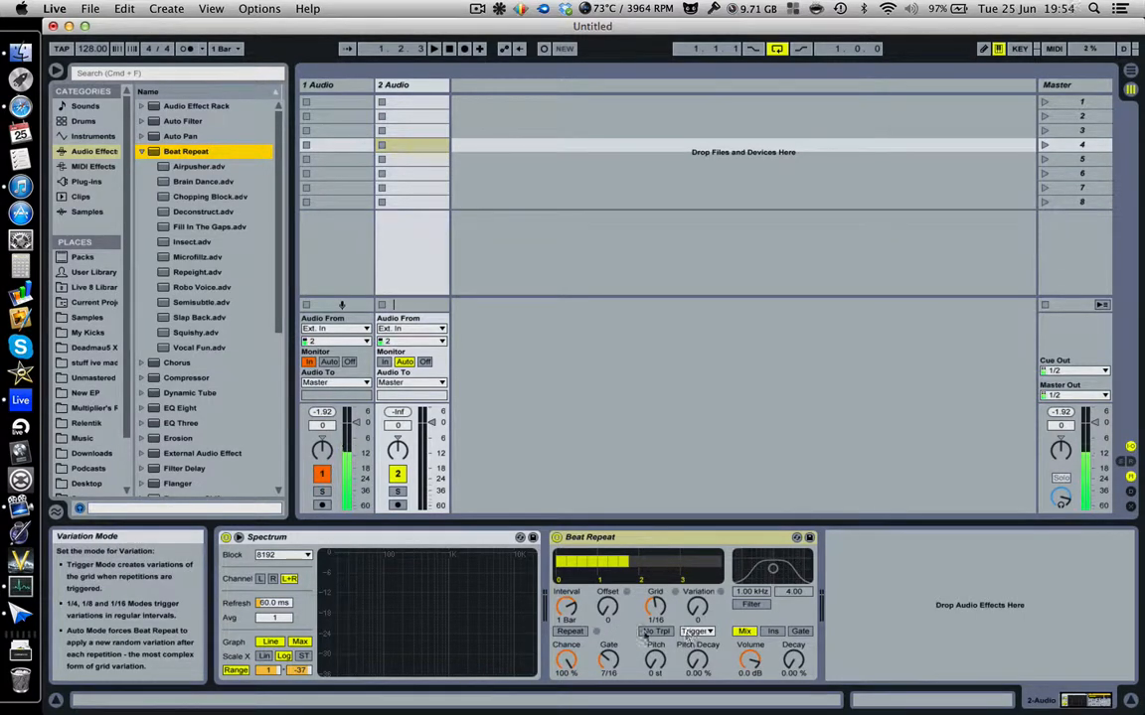
click(754, 545)
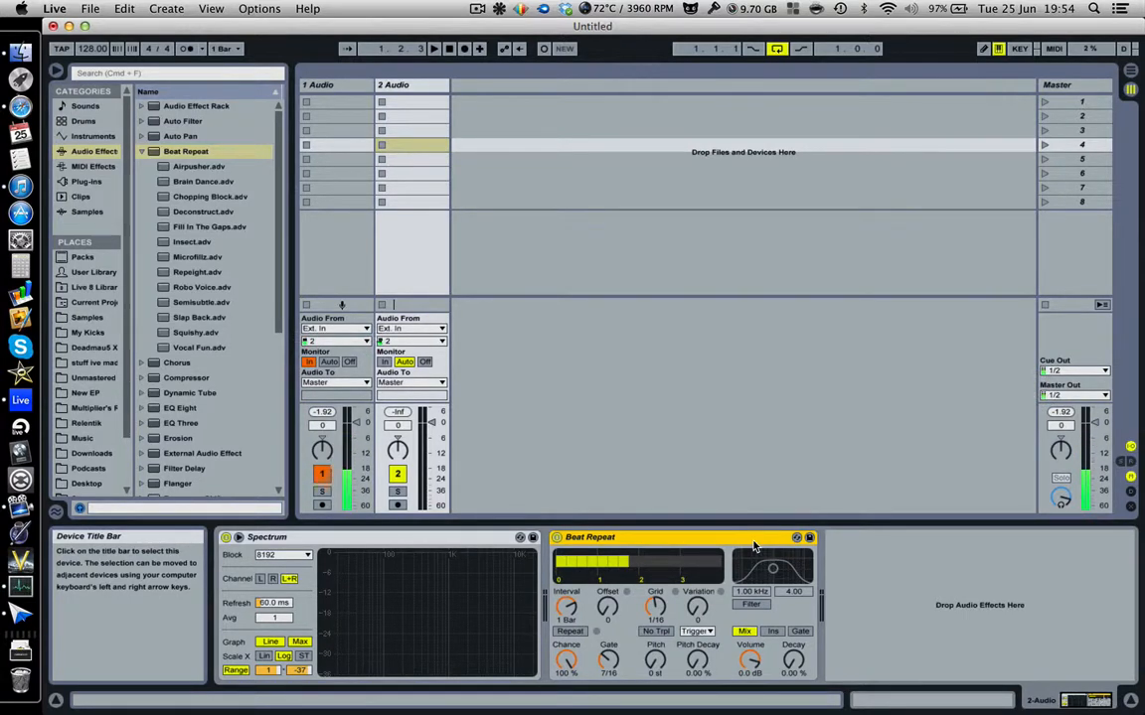
key(Delete)
Add Chorus after Spectrum on track 2 and list its presets.
click(142, 151)
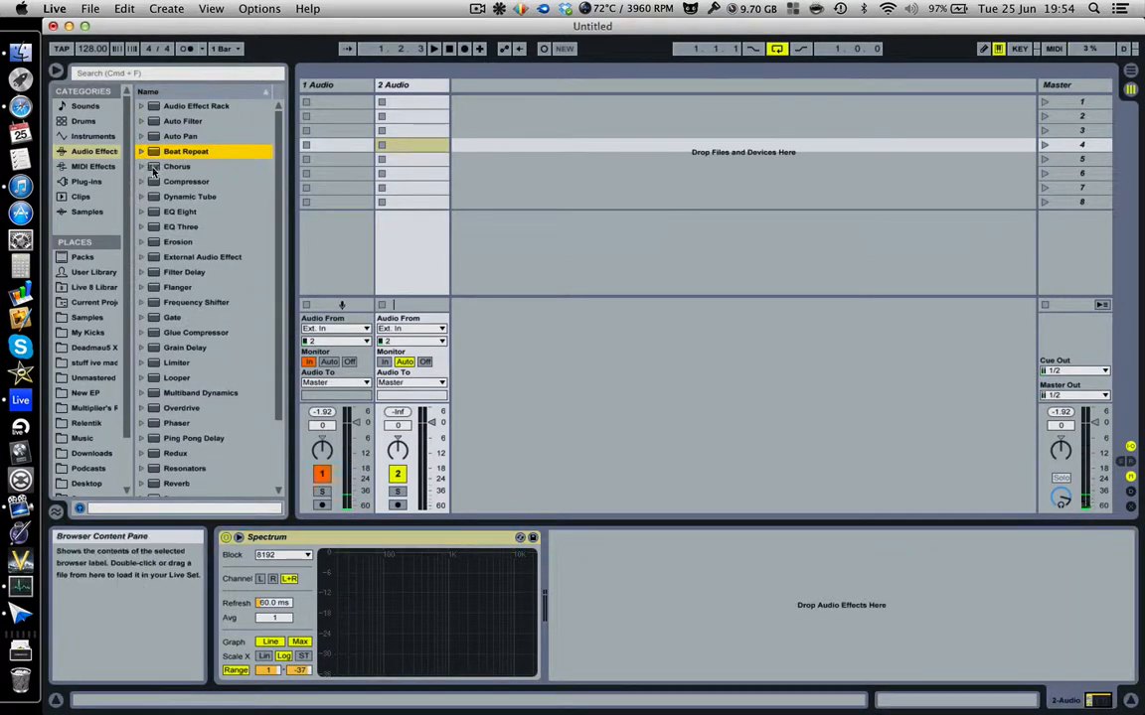
drag(159, 167, 592, 583)
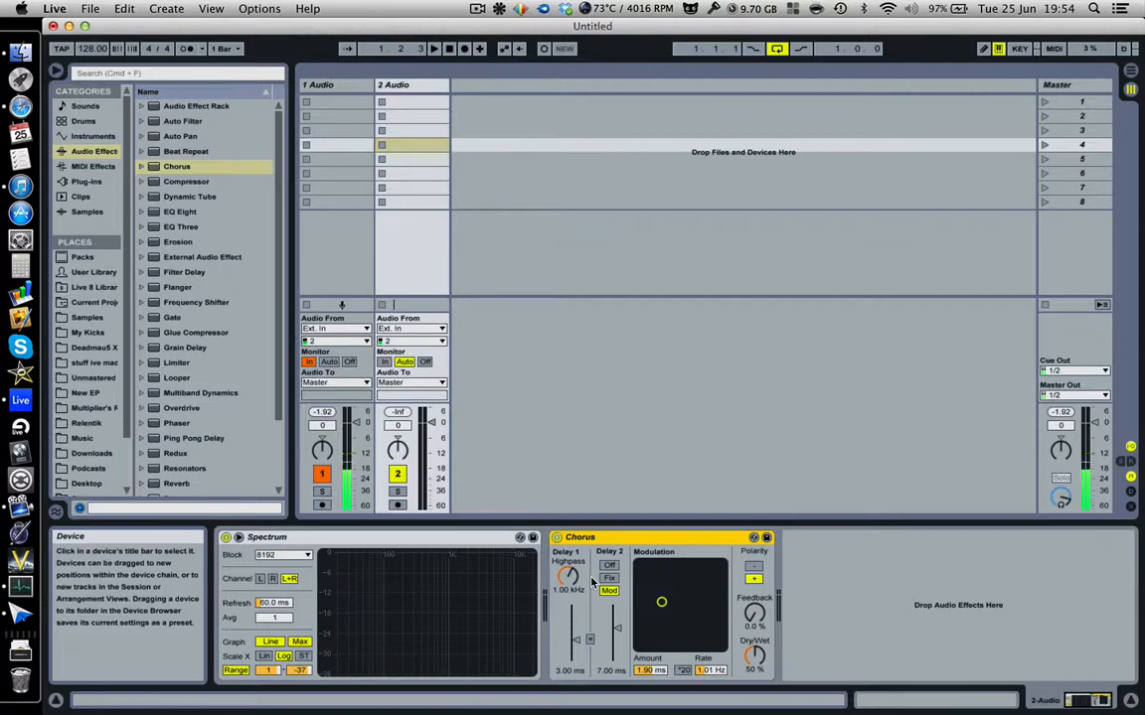
click(143, 167)
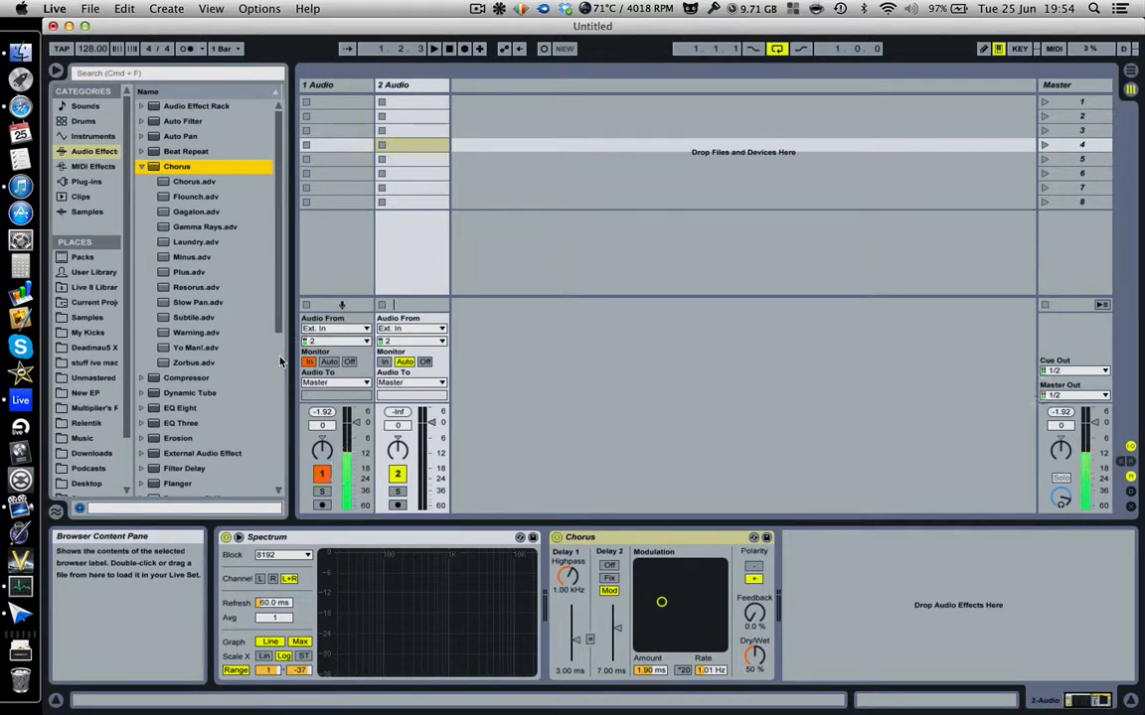
Load the Minus preset after Chorus, then delete both Chorus and Minus.
click(615, 539)
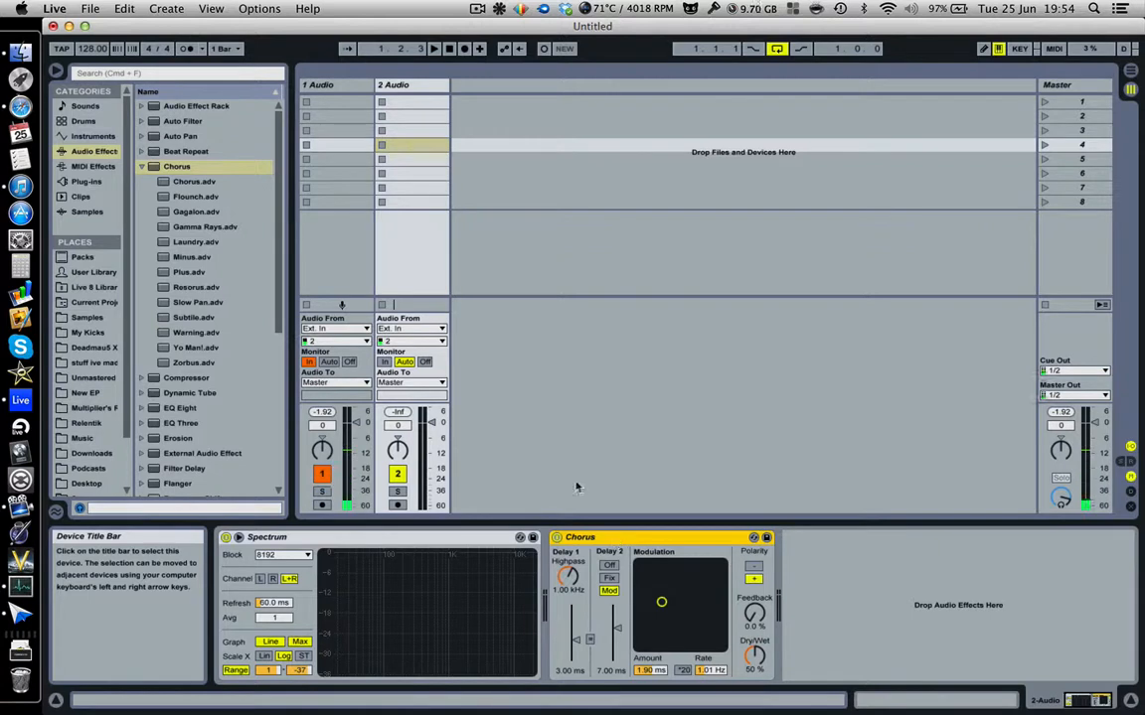
drag(191, 257, 877, 588)
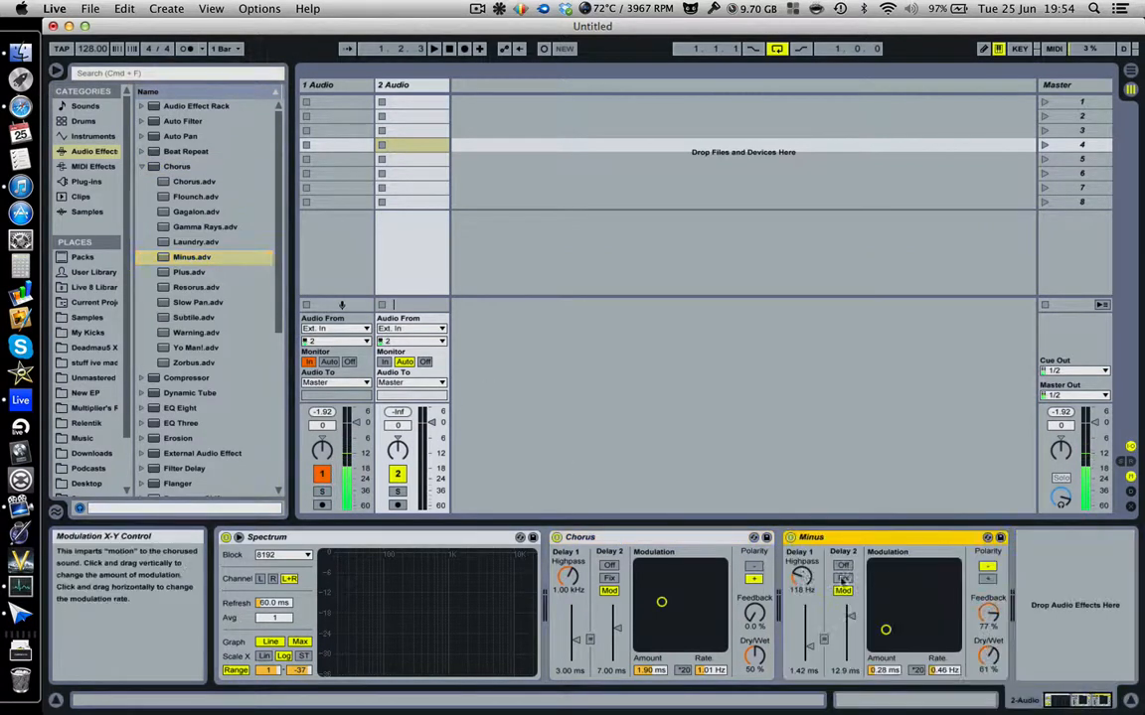
click(729, 539)
key(Delete)
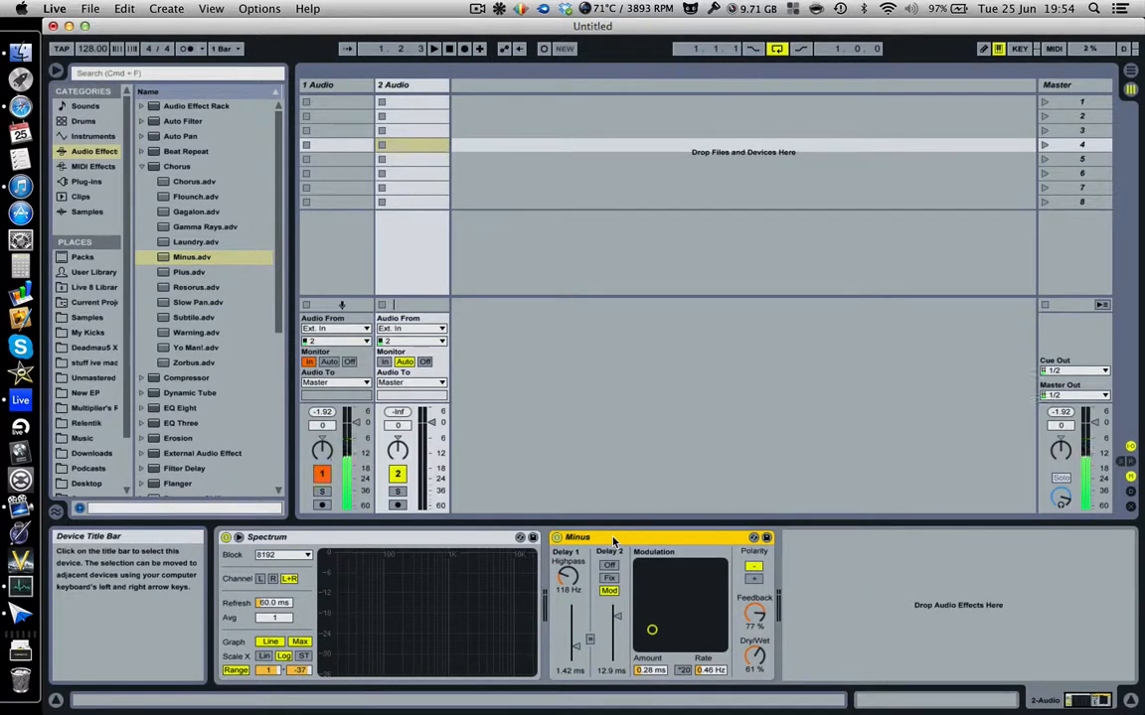
key(Delete)
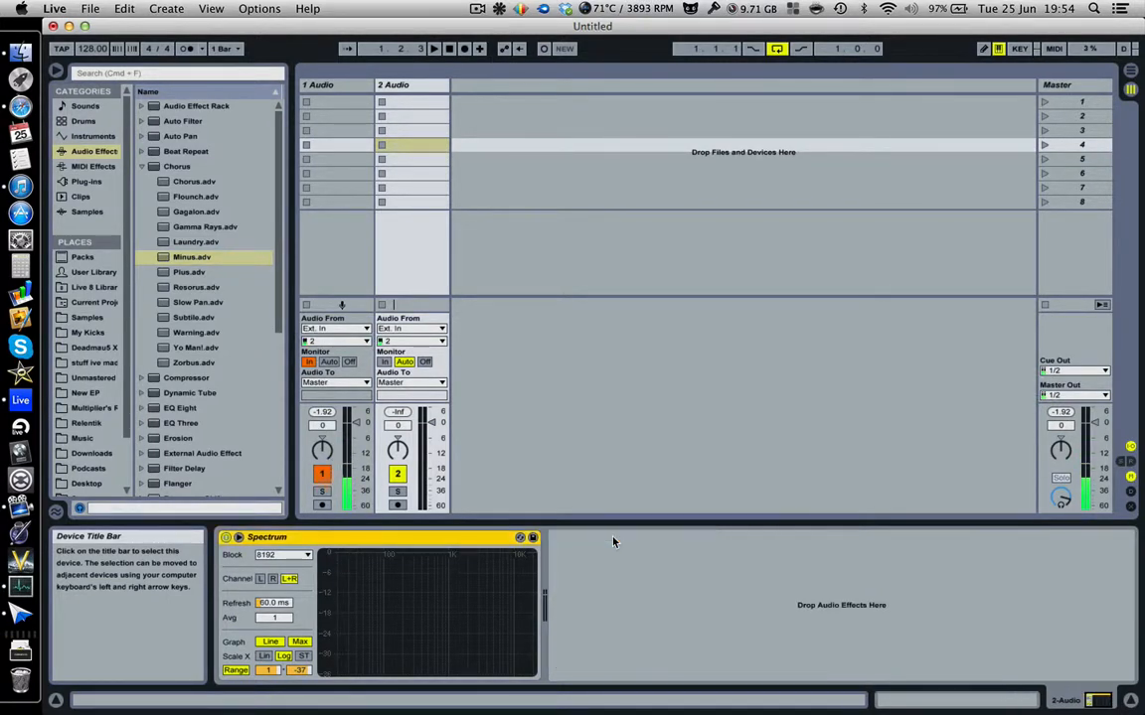
Add a Compressor after Spectrum, lower its threshold to about -9 dB, then delete it.
click(144, 167)
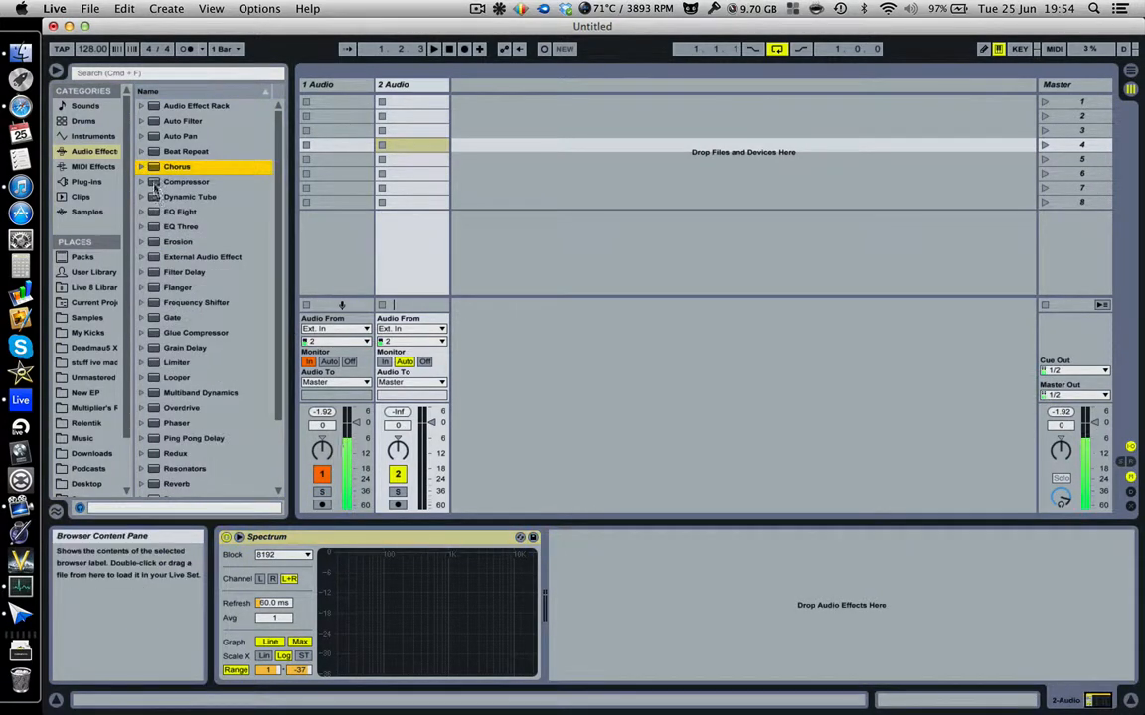
drag(149, 182, 587, 549)
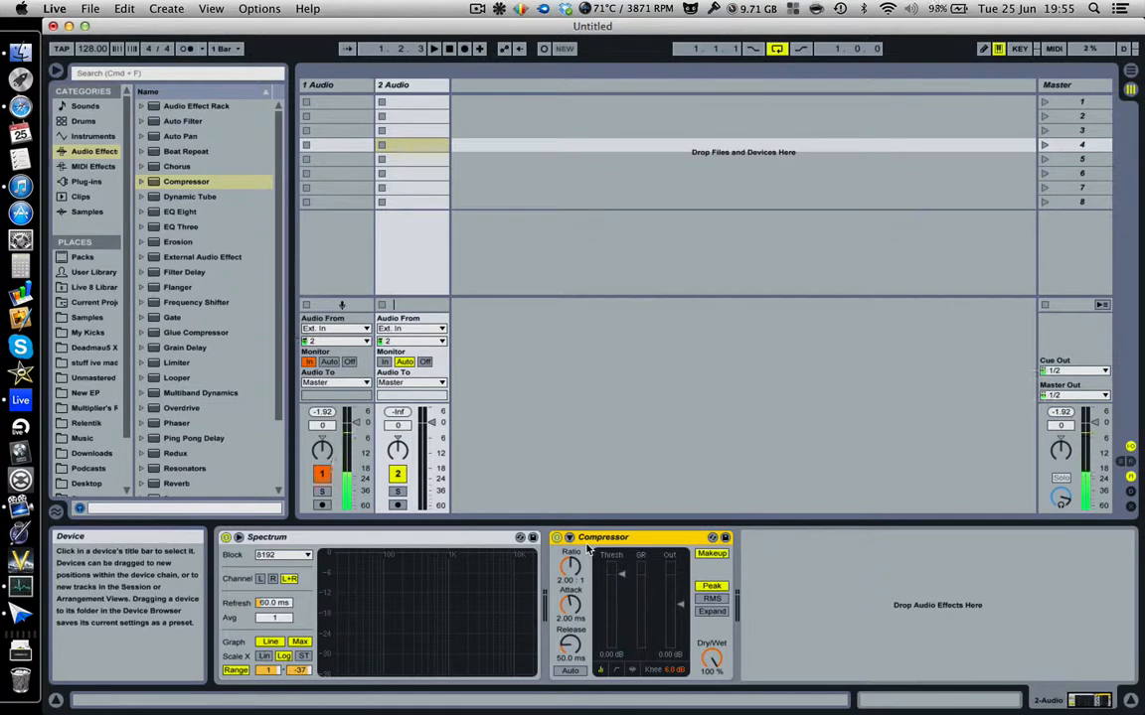
drag(621, 575, 621, 616)
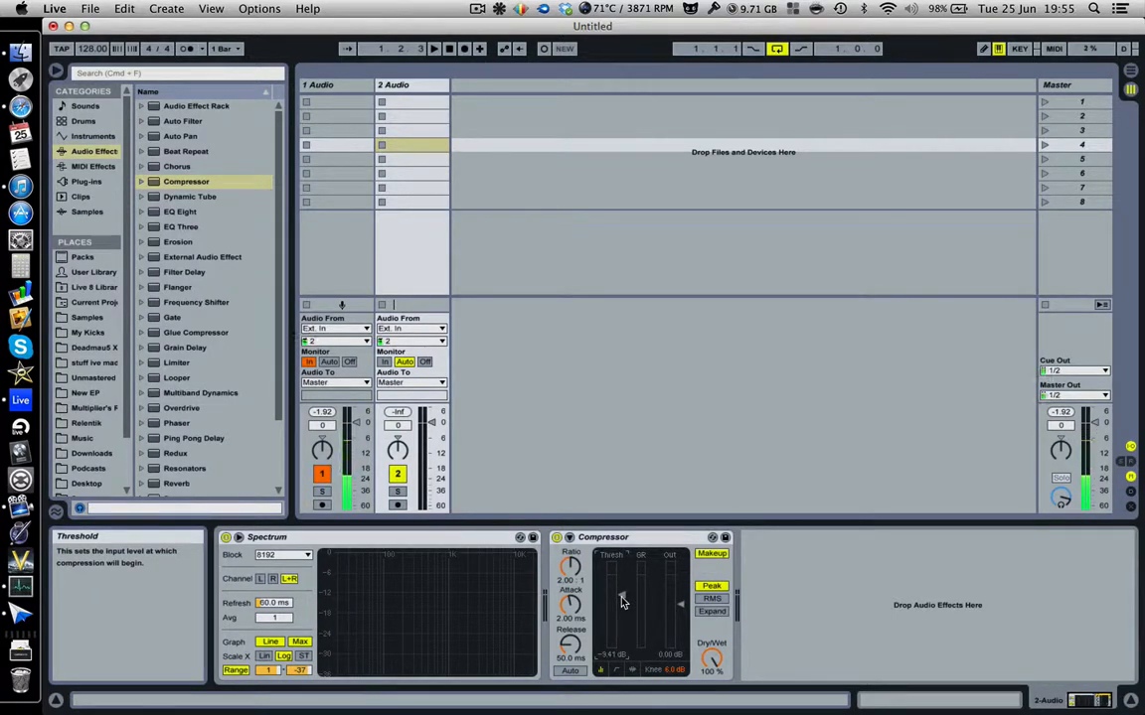
mouse_move(621, 602)
mouse_down()
mouse_move(622, 620)
mouse_move(622, 594)
mouse_up()
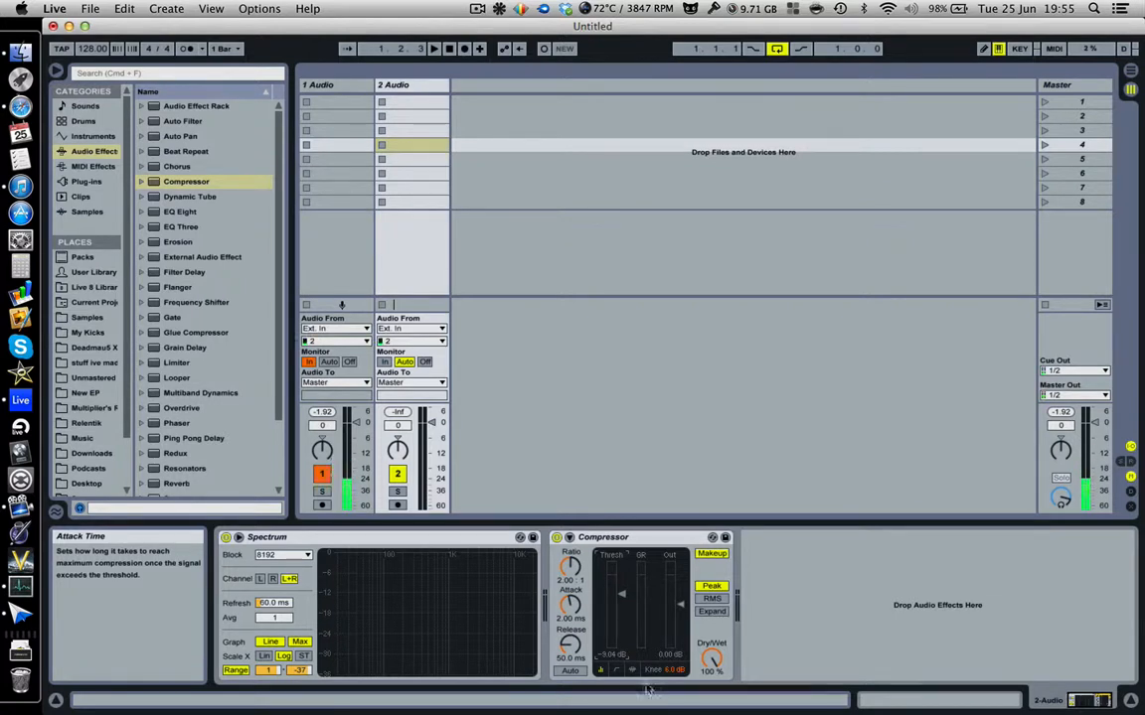
click(648, 541)
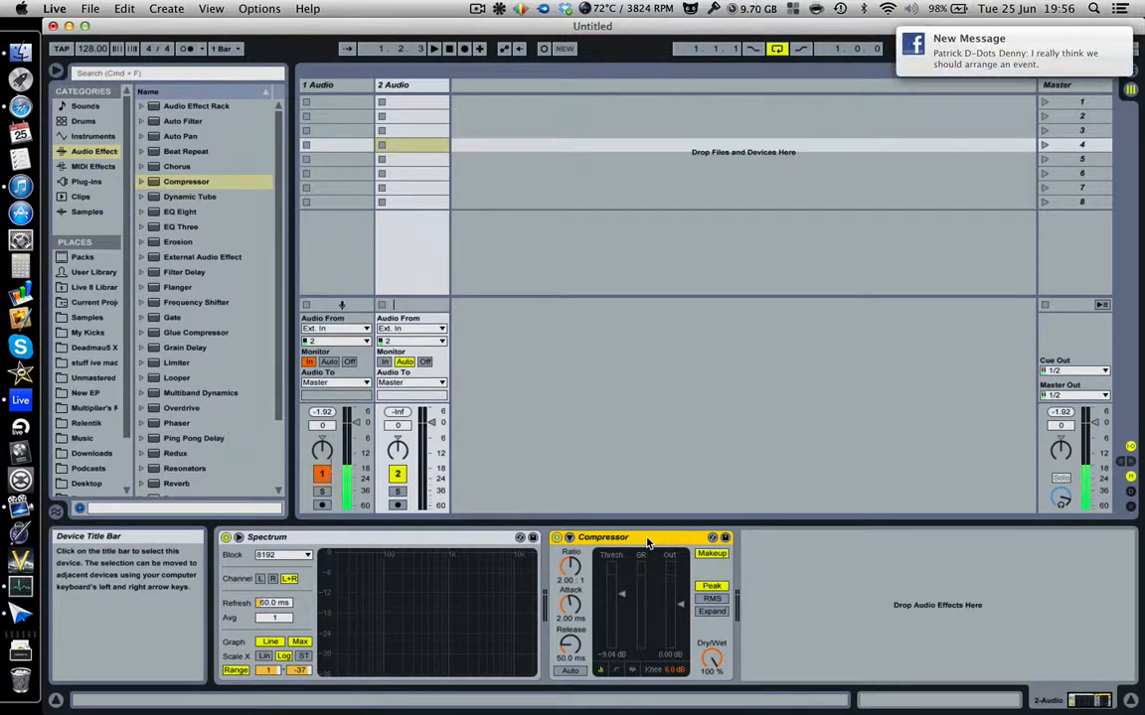
key(BackSpace)
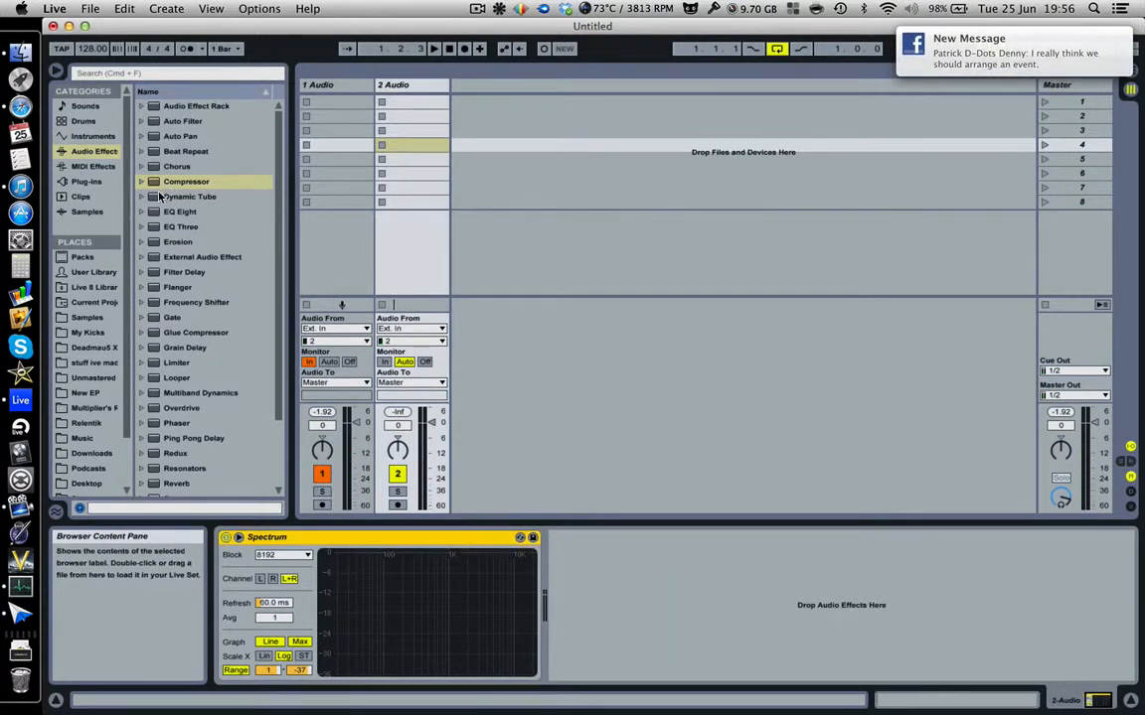
Add Dynamic Tube after Spectrum, list its presets, then delete the device from track 2.
drag(183, 197, 580, 619)
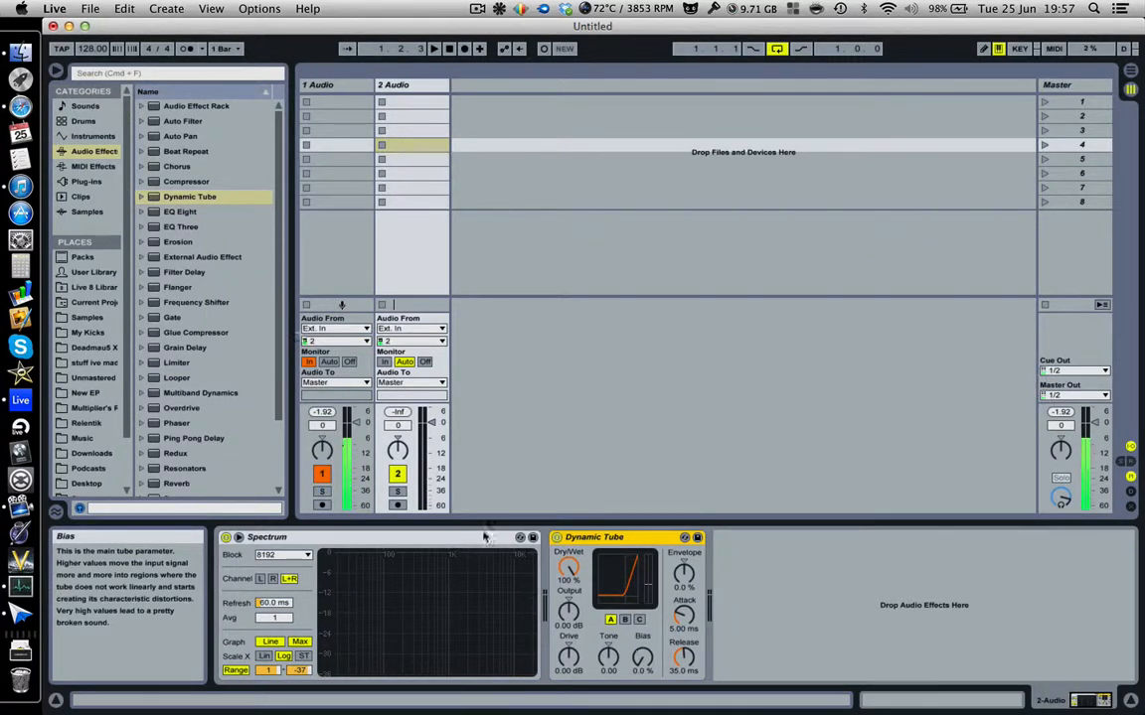
click(142, 198)
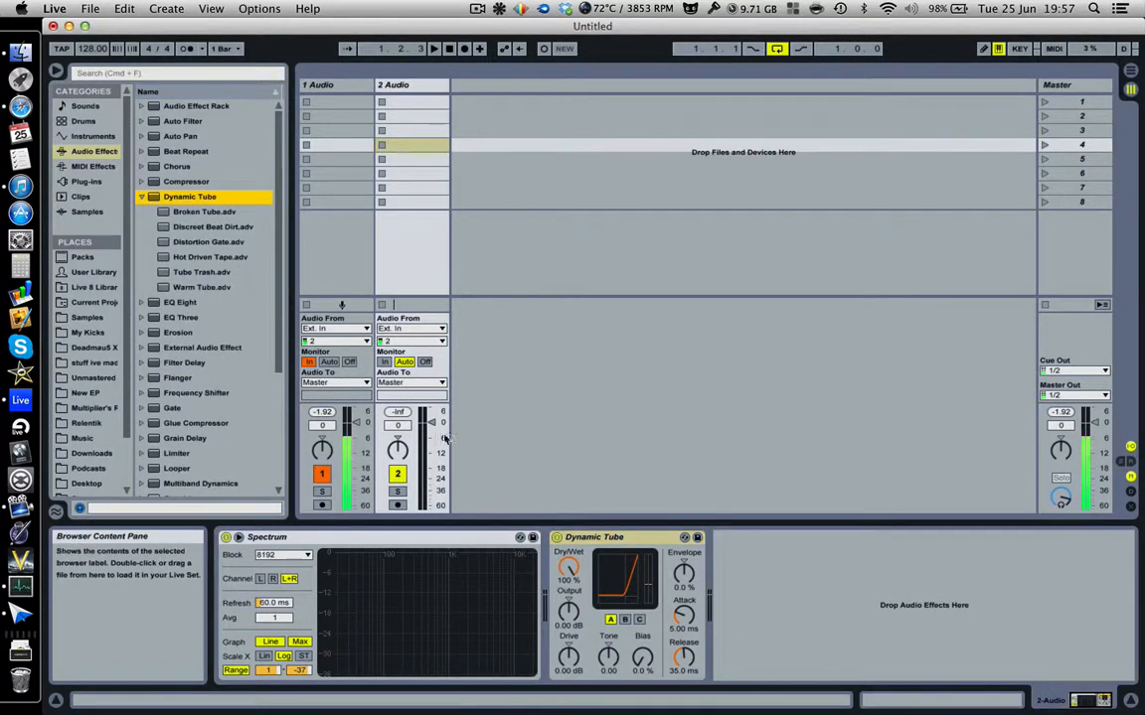
click(616, 539)
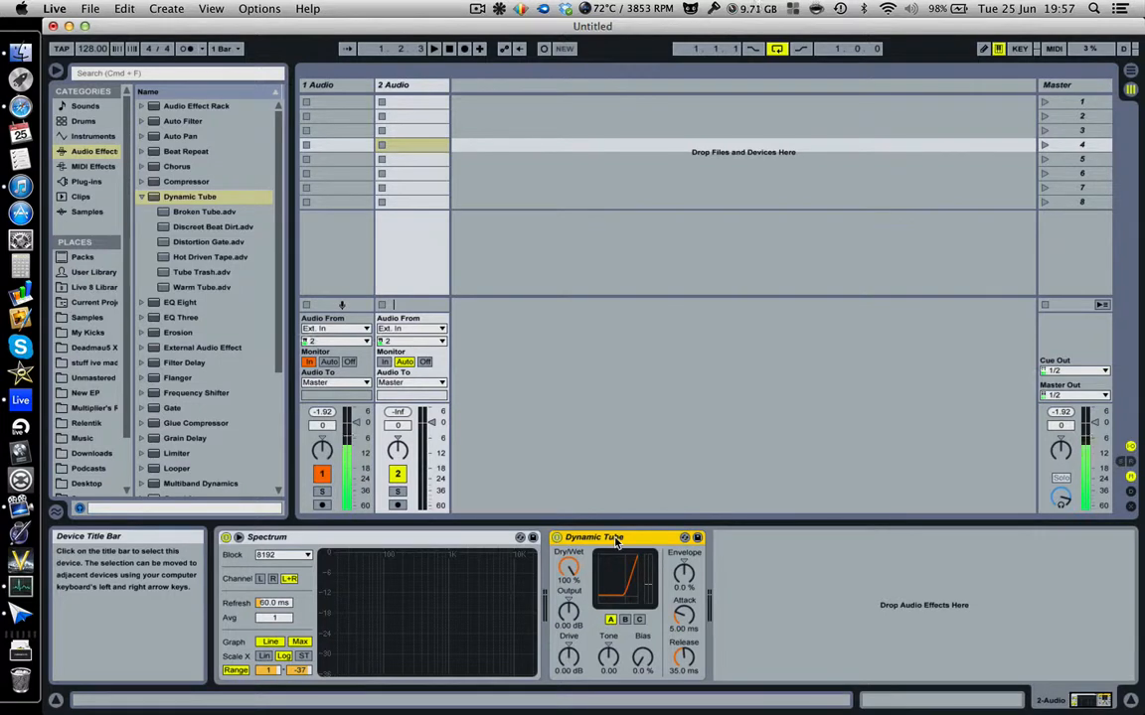
key(Delete)
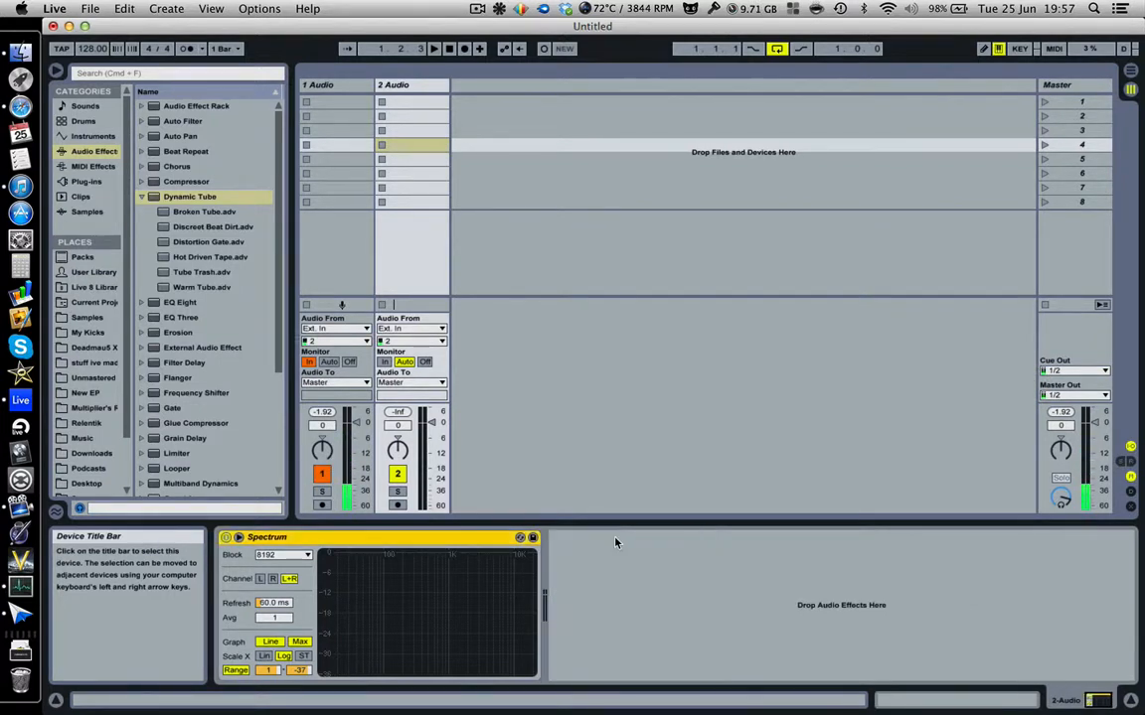
Add EQ Eight after Spectrum and boost a band around 880 Hz.
click(140, 196)
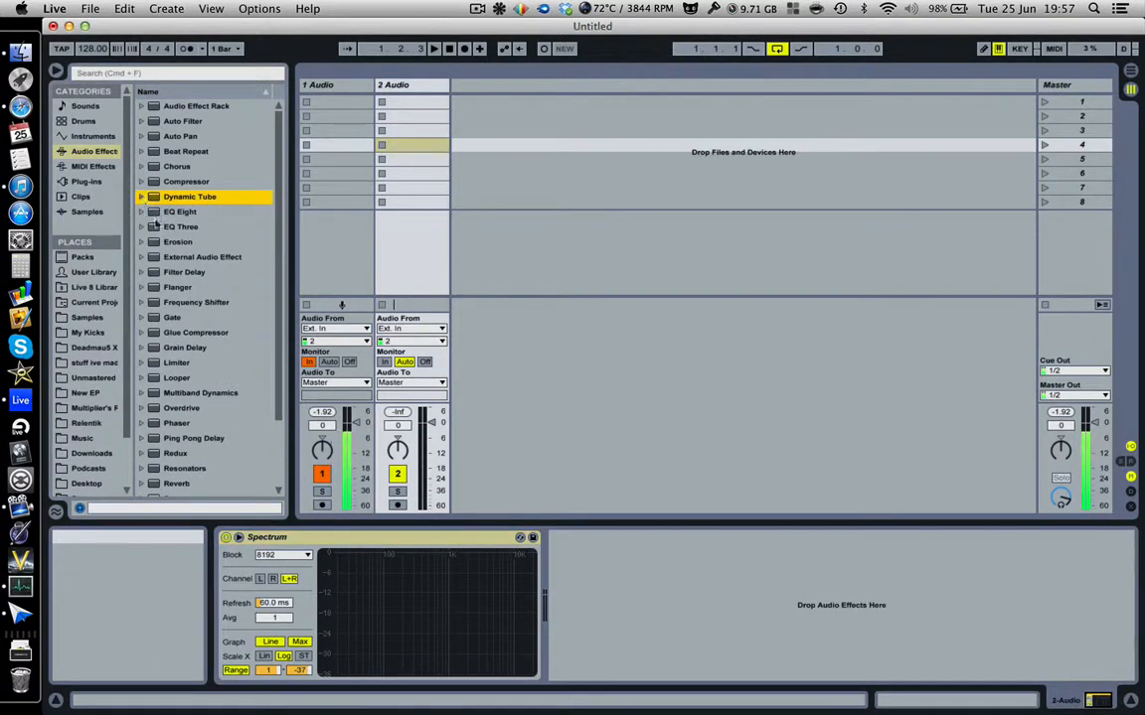
drag(179, 211, 689, 567)
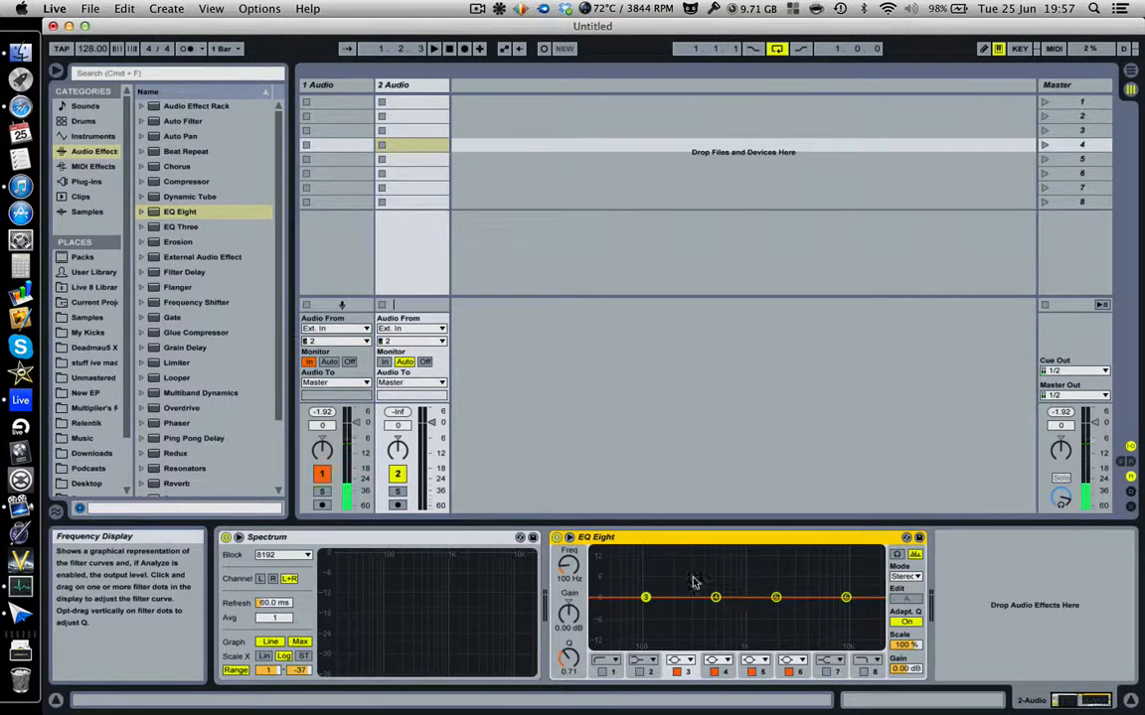
drag(644, 599, 639, 574)
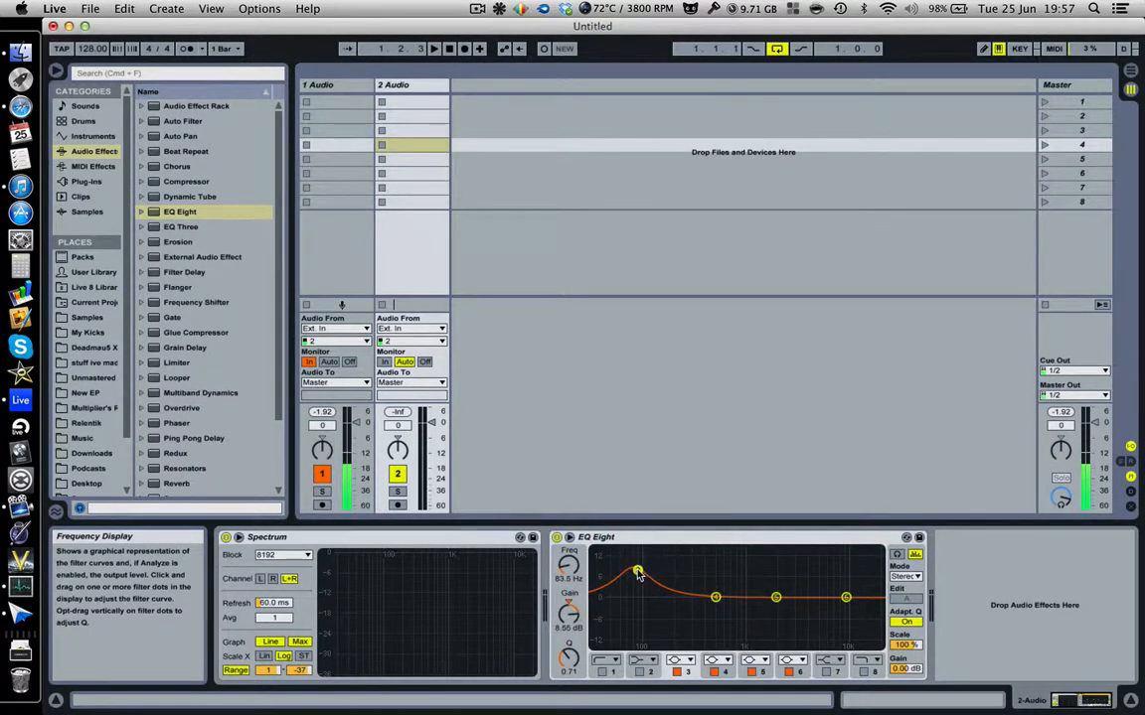
Make filter 3 a steep high cut and reshape the curve to a 12.3 dB boost at 155 Hz, Q 0.71.
click(681, 663)
click(682, 664)
click(682, 663)
click(682, 647)
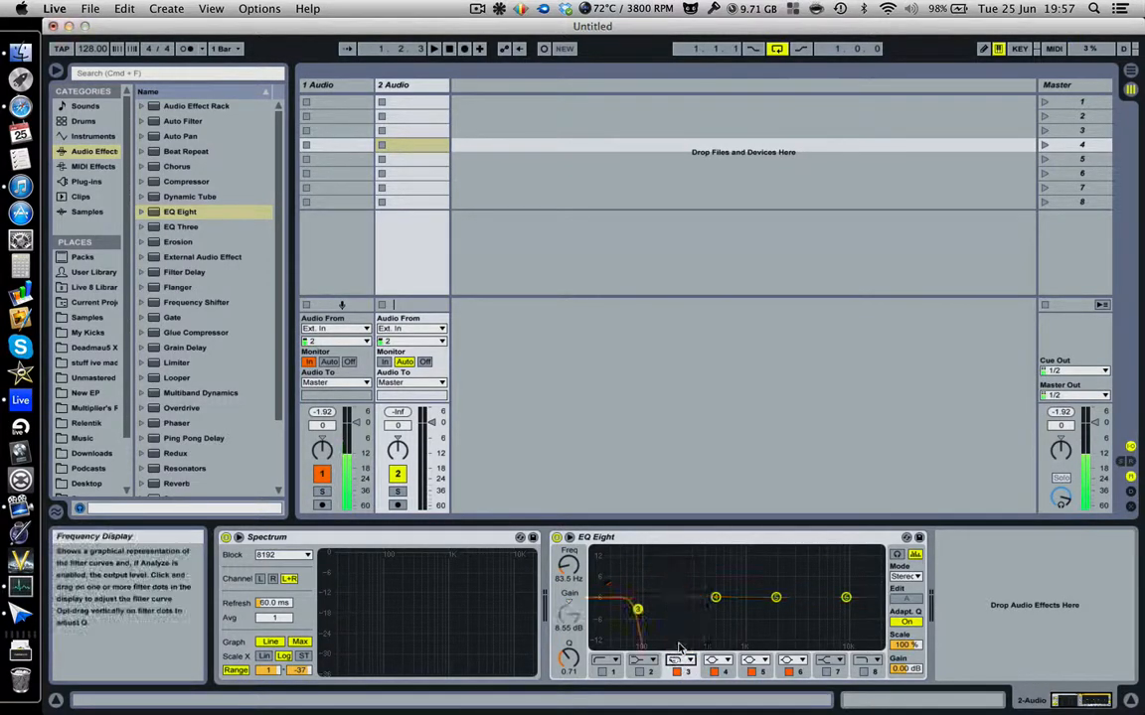
drag(638, 610, 744, 577)
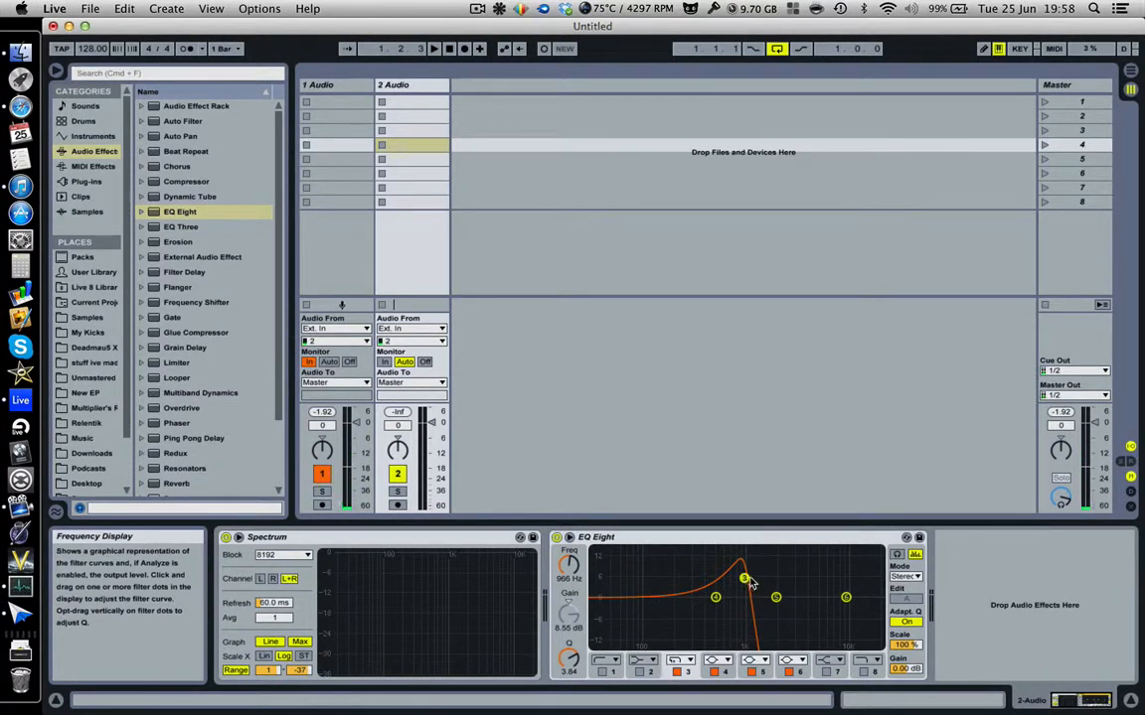
drag(744, 578, 663, 559)
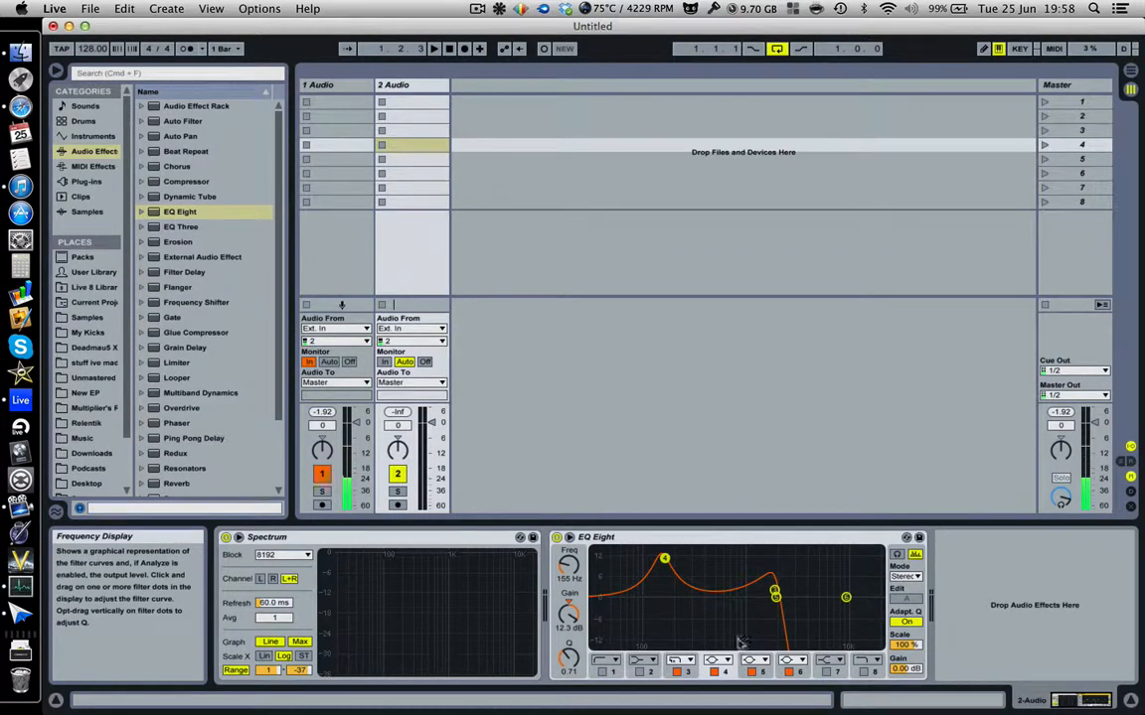
Switch EQ Eight to M/S mode: a peak near 833 Hz on one channel, a dip near 529 Hz on the other.
click(905, 576)
click(902, 611)
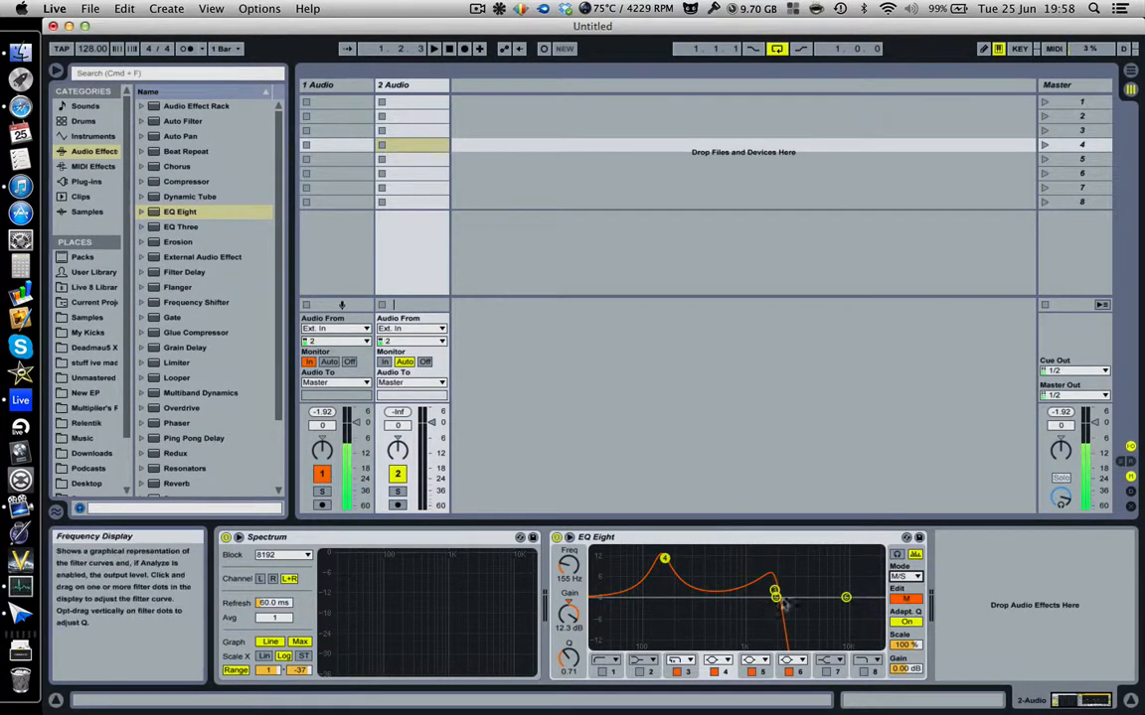
click(907, 600)
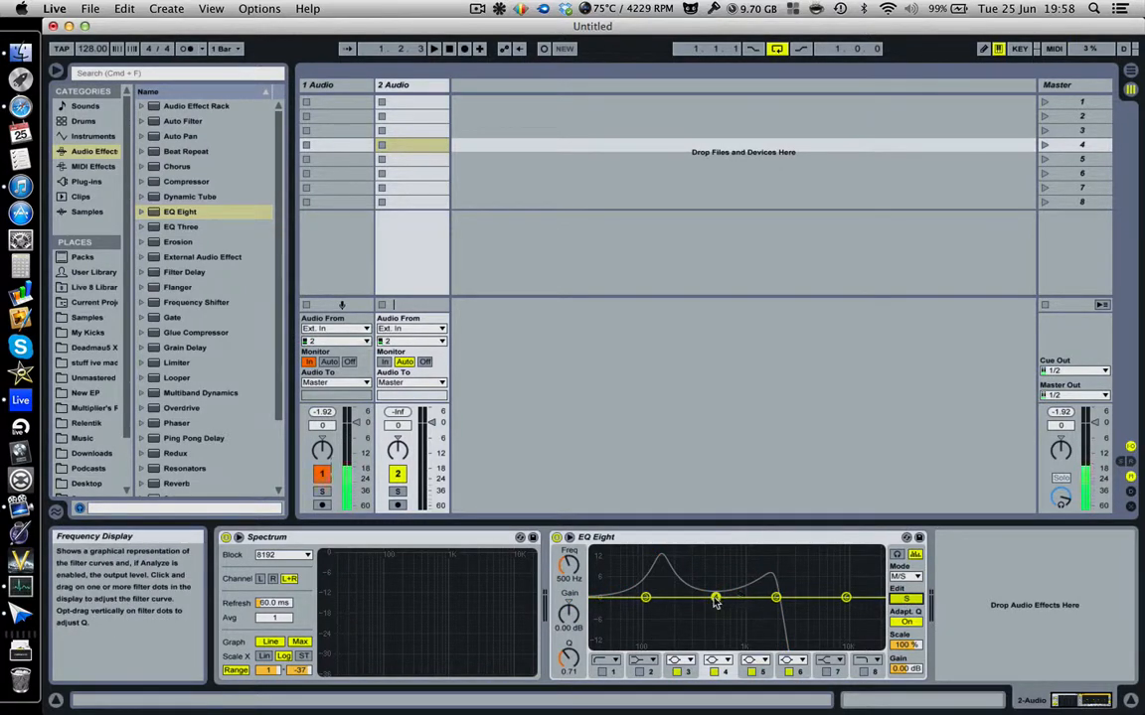
click(781, 596)
drag(784, 597, 828, 552)
click(905, 599)
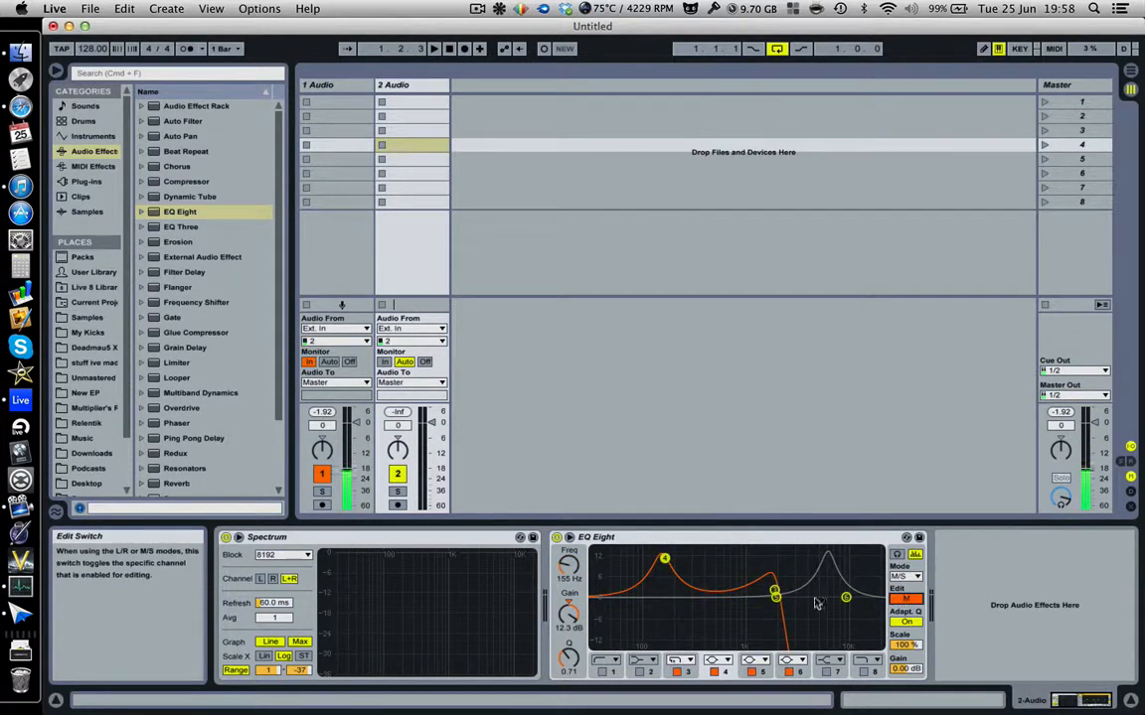
drag(663, 559, 717, 628)
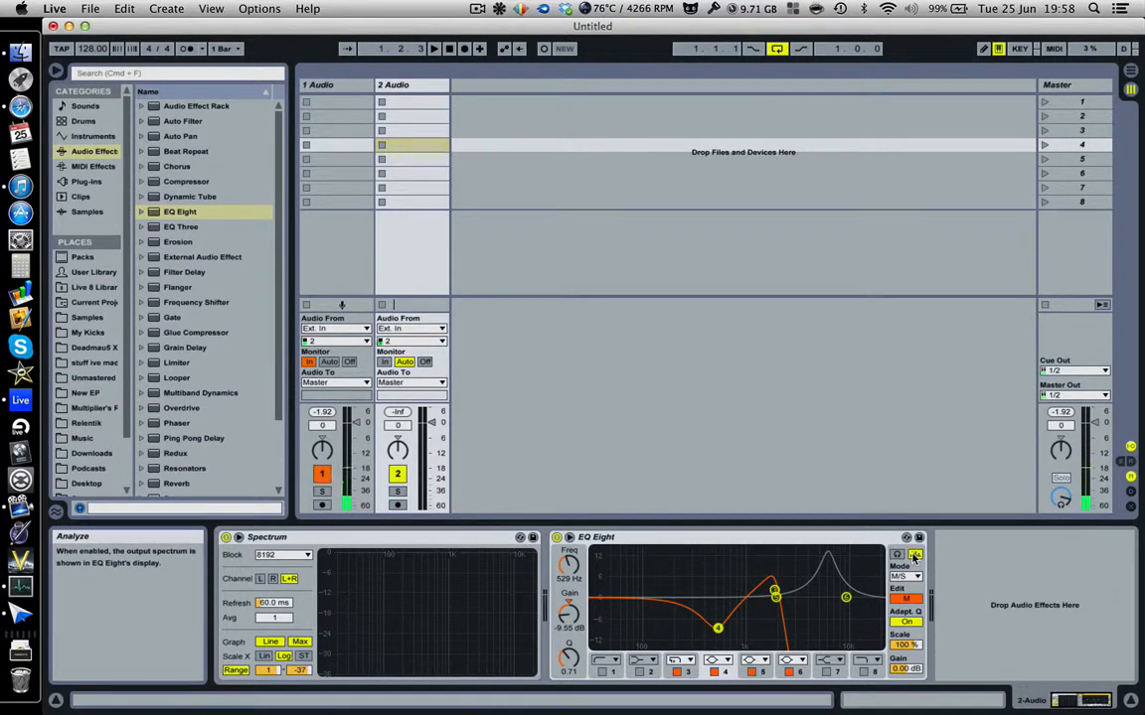
Reload a flat EQ Eight, boost band 3 to 284 Hz at 6.82 dB, then delete it.
click(727, 541)
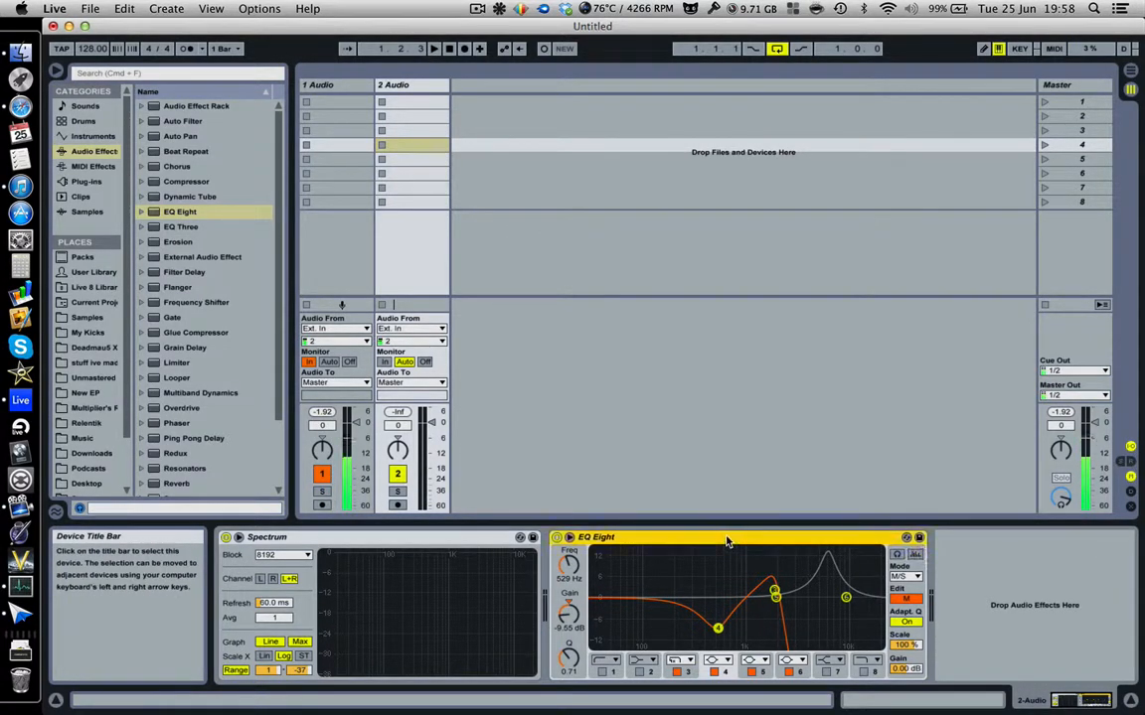
key(Delete)
double_click(169, 212)
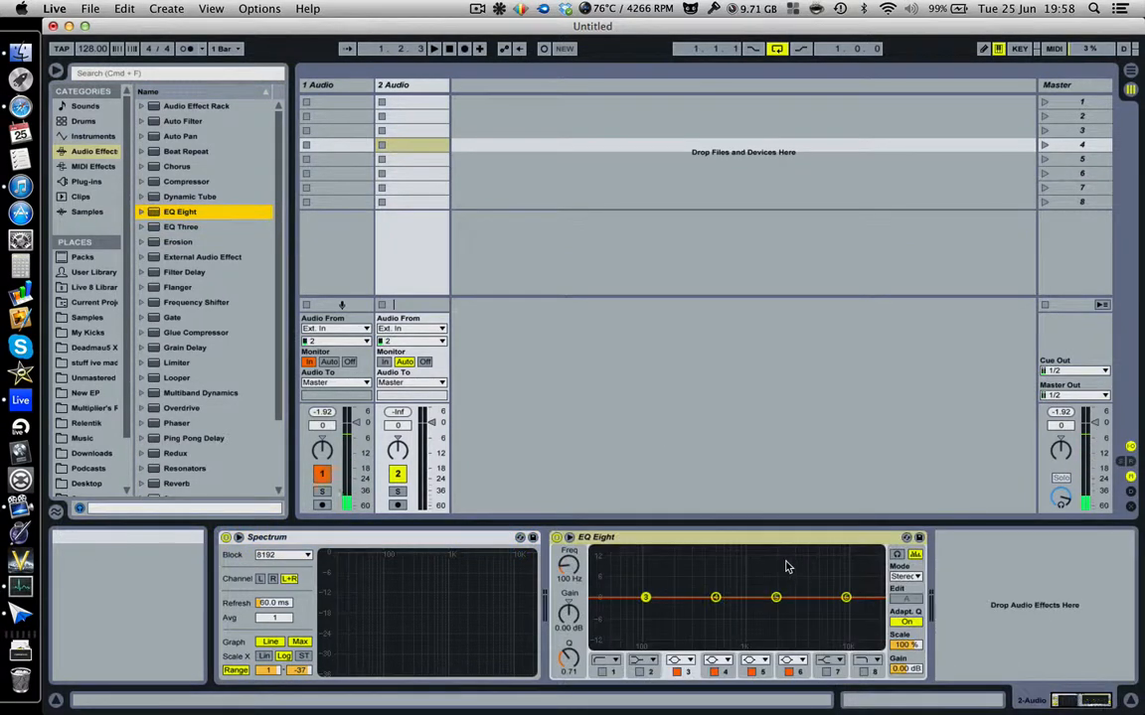
drag(646, 597, 692, 581)
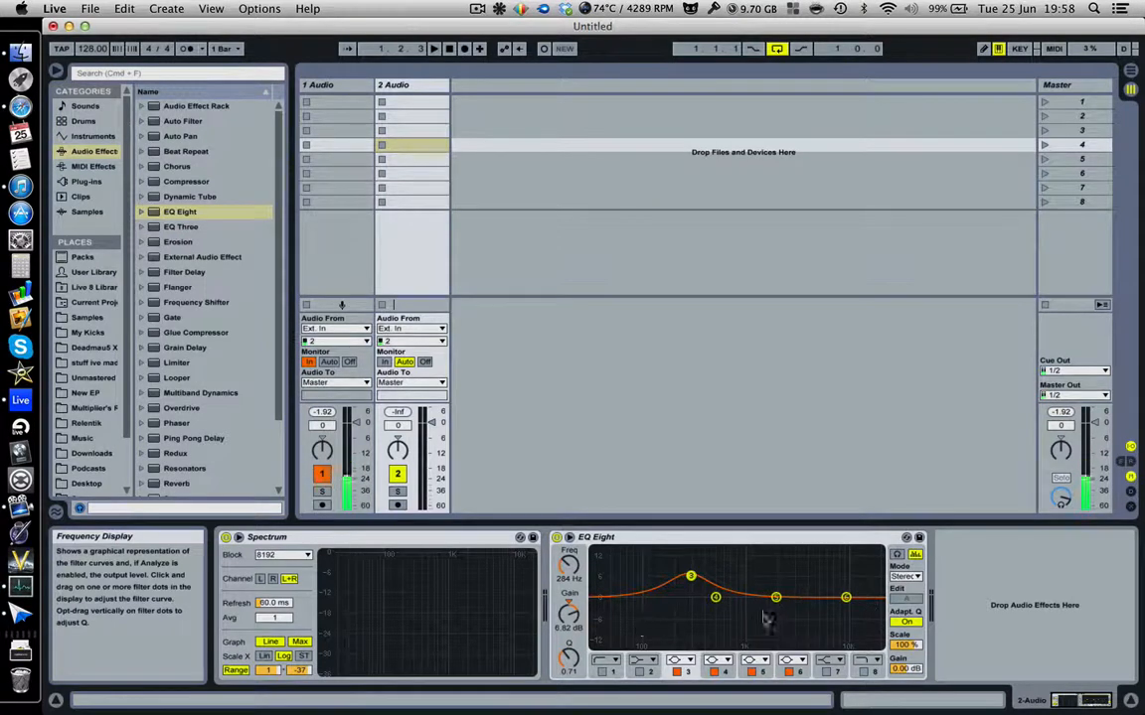
key(Delete)
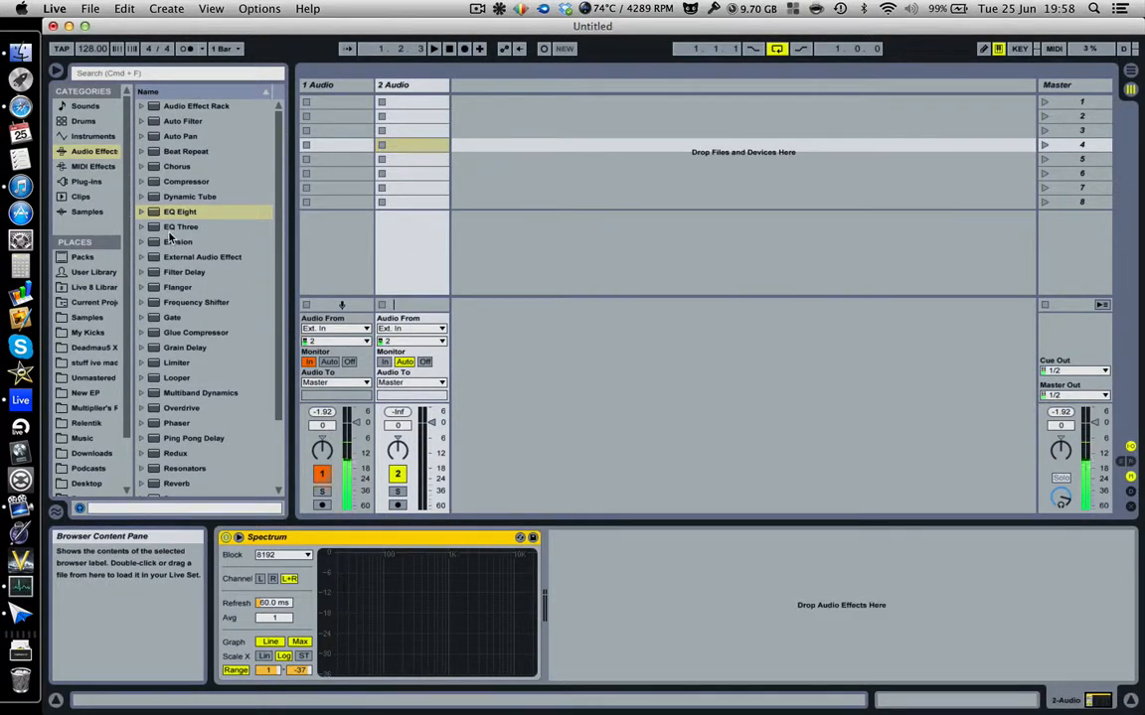
double_click(161, 228)
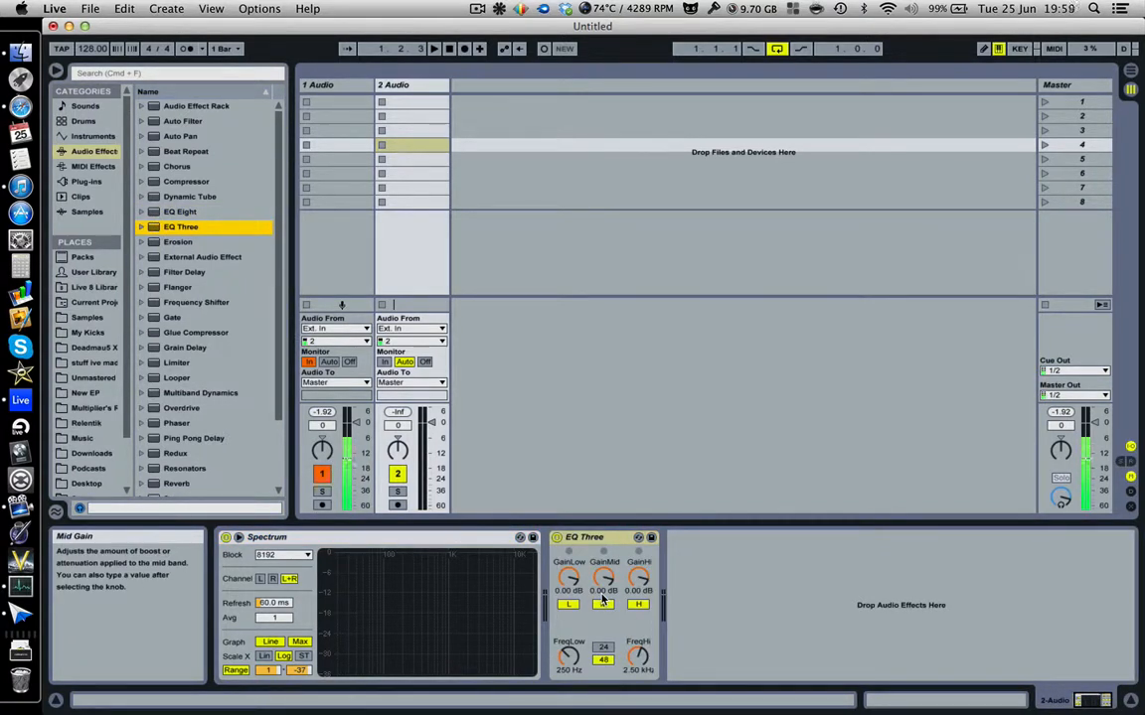
drag(568, 579, 596, 645)
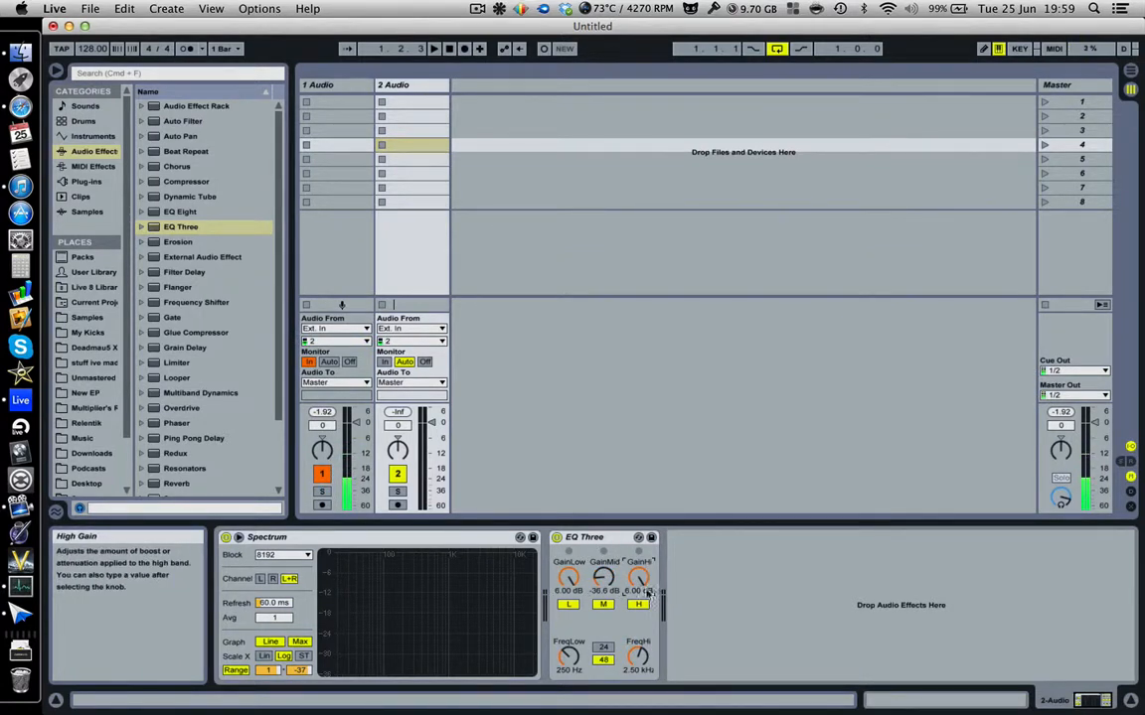
click(596, 537)
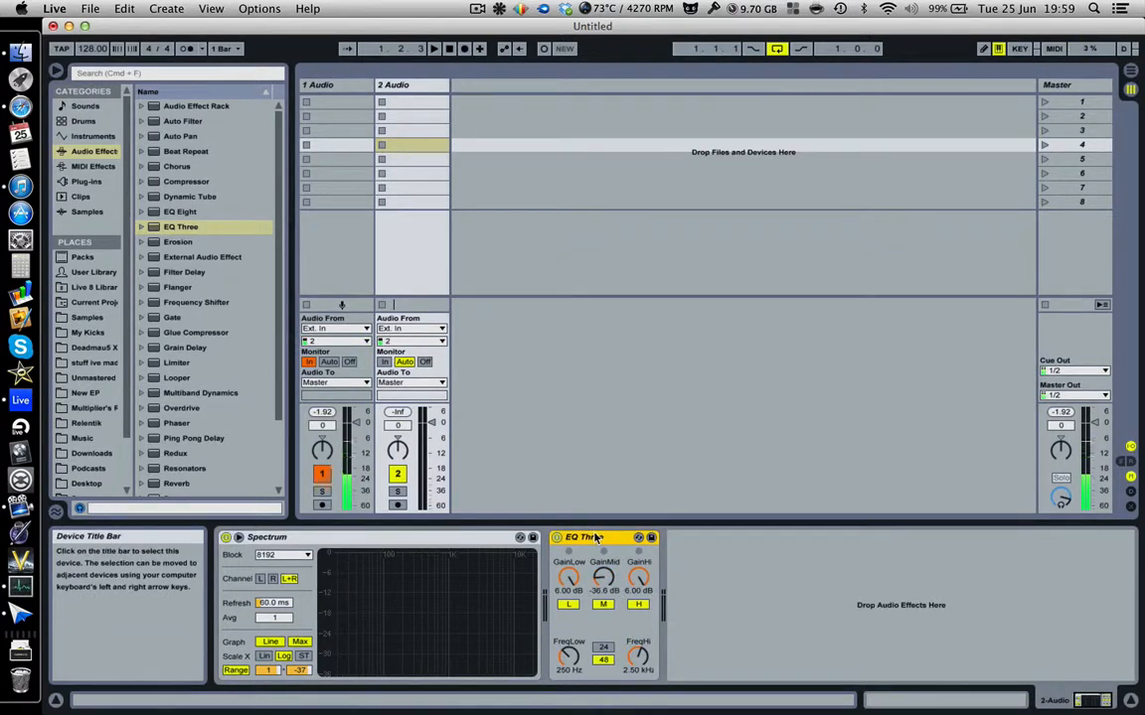
key(Delete)
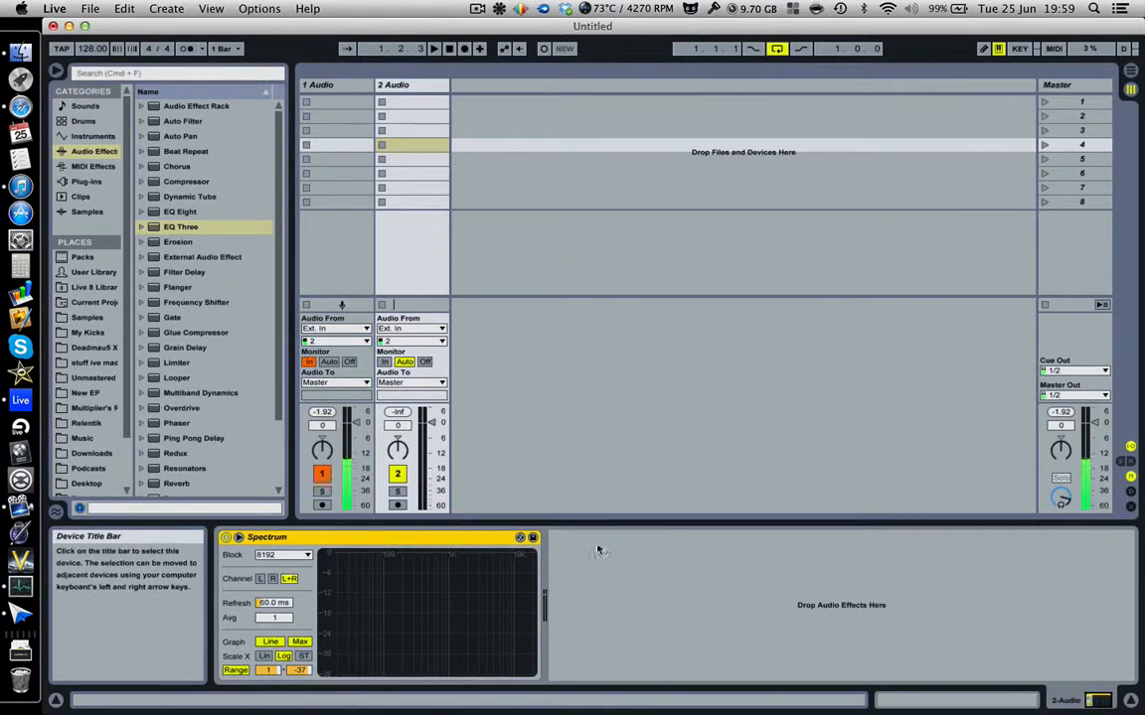
Load Erosion, try Noise, Wide Noise and Sine modes, and raise its amount to 158.
double_click(170, 241)
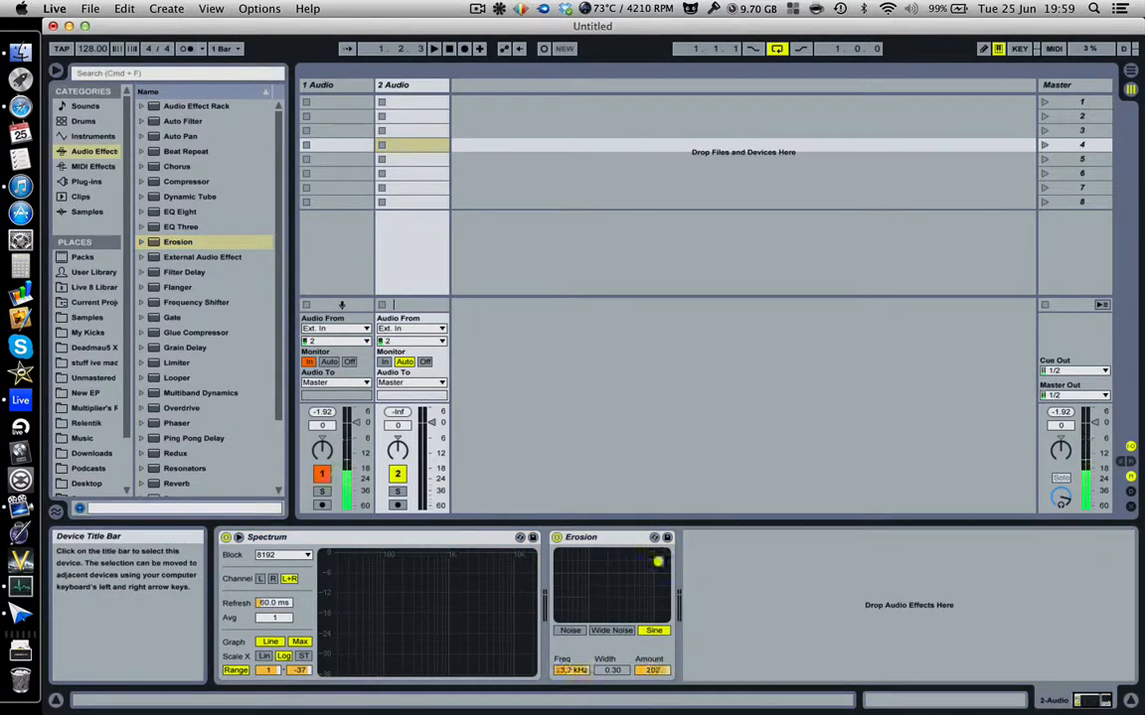
drag(657, 562, 620, 611)
click(581, 632)
click(614, 632)
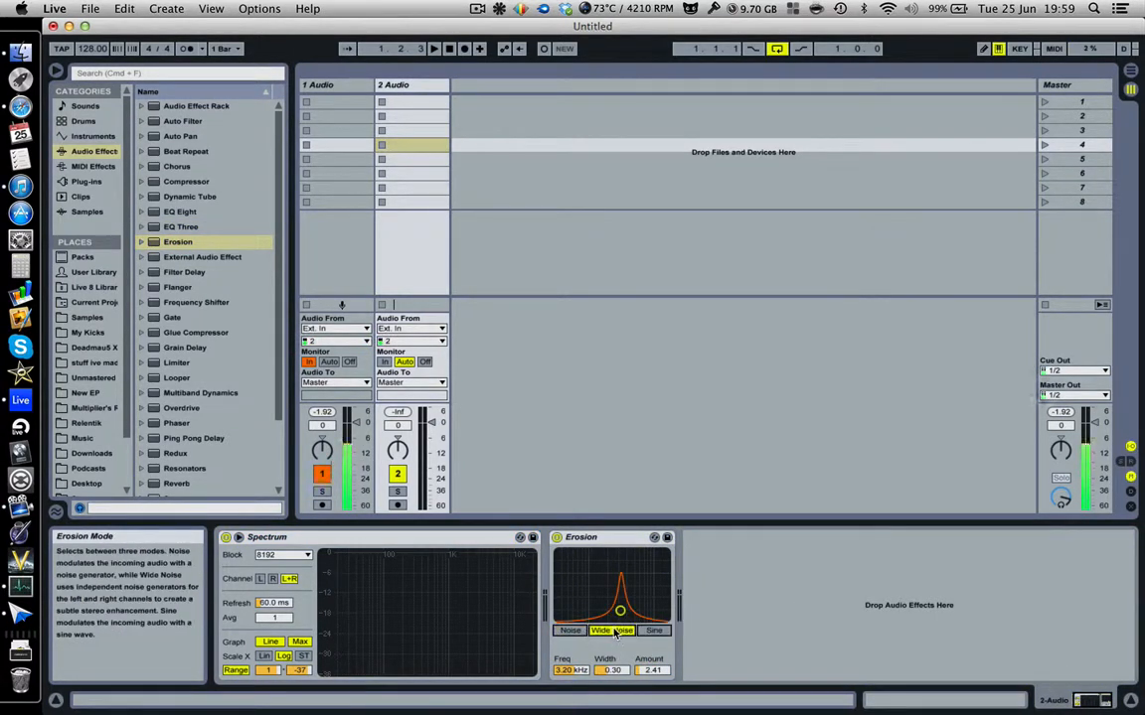
click(574, 632)
click(632, 632)
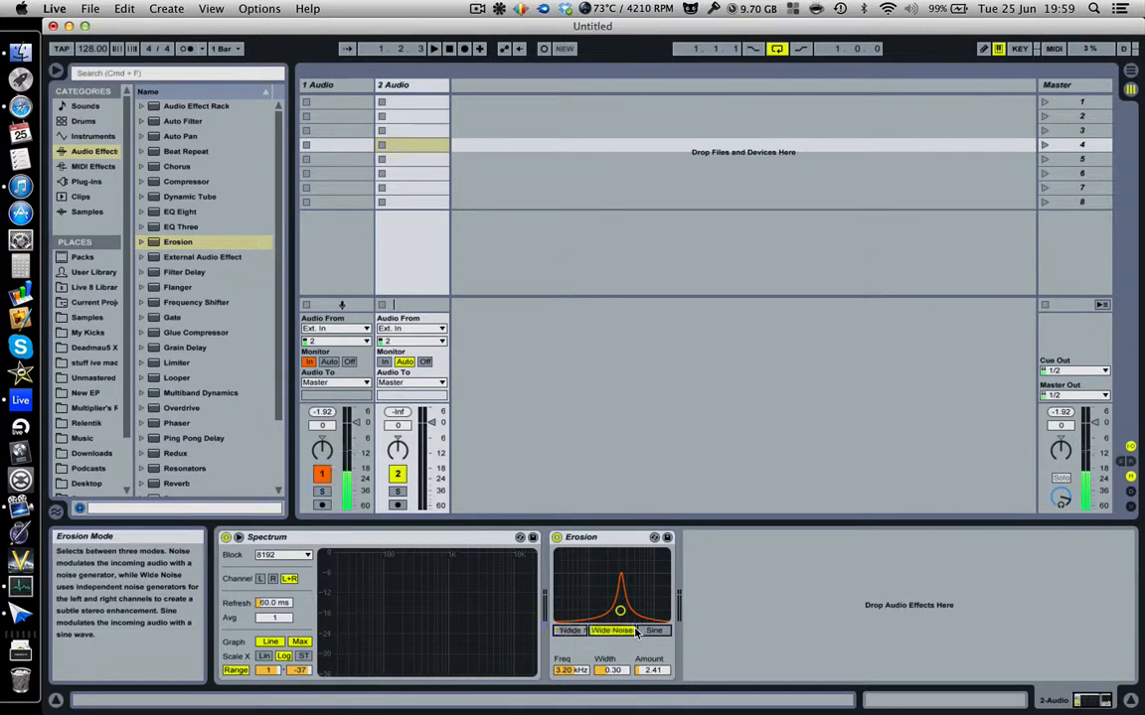
click(652, 632)
drag(621, 608, 558, 590)
List Erosion's presets in the browser and delete the device from the track.
click(607, 539)
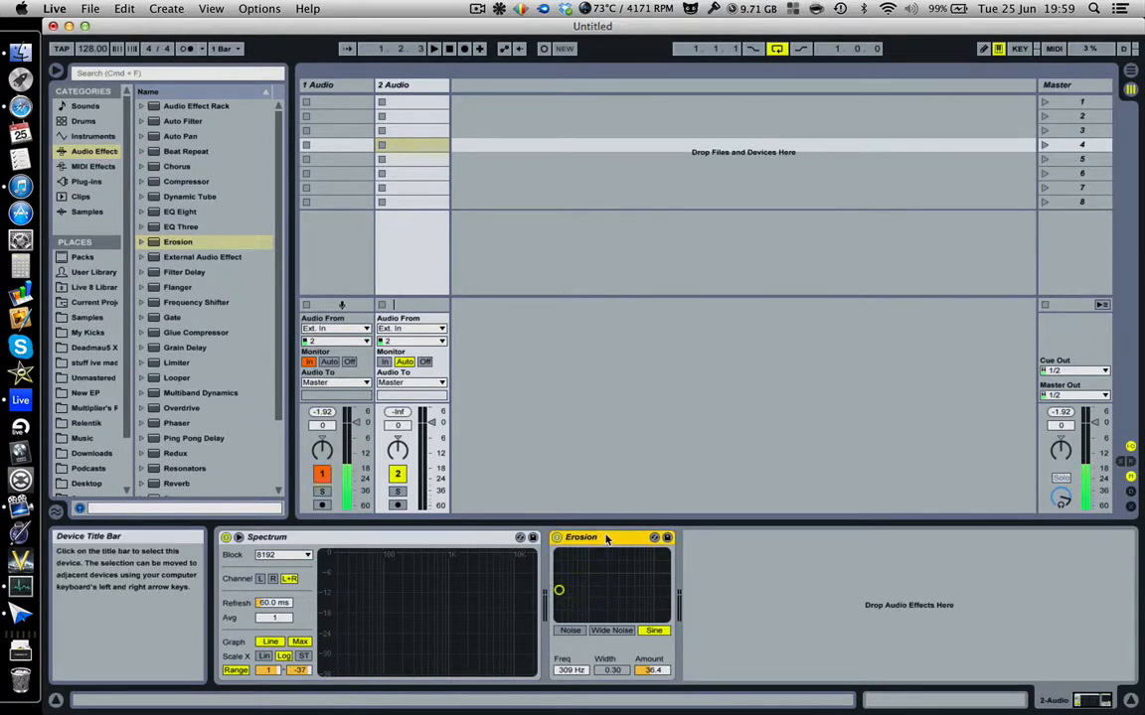
click(144, 243)
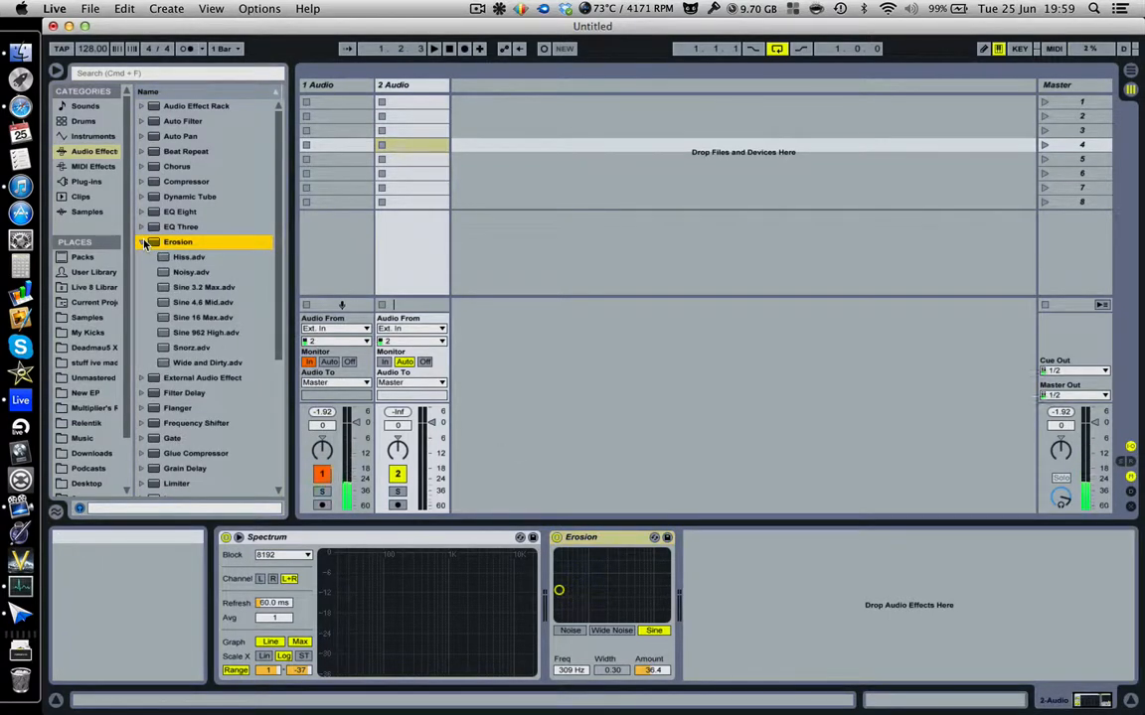
click(613, 538)
key(Delete)
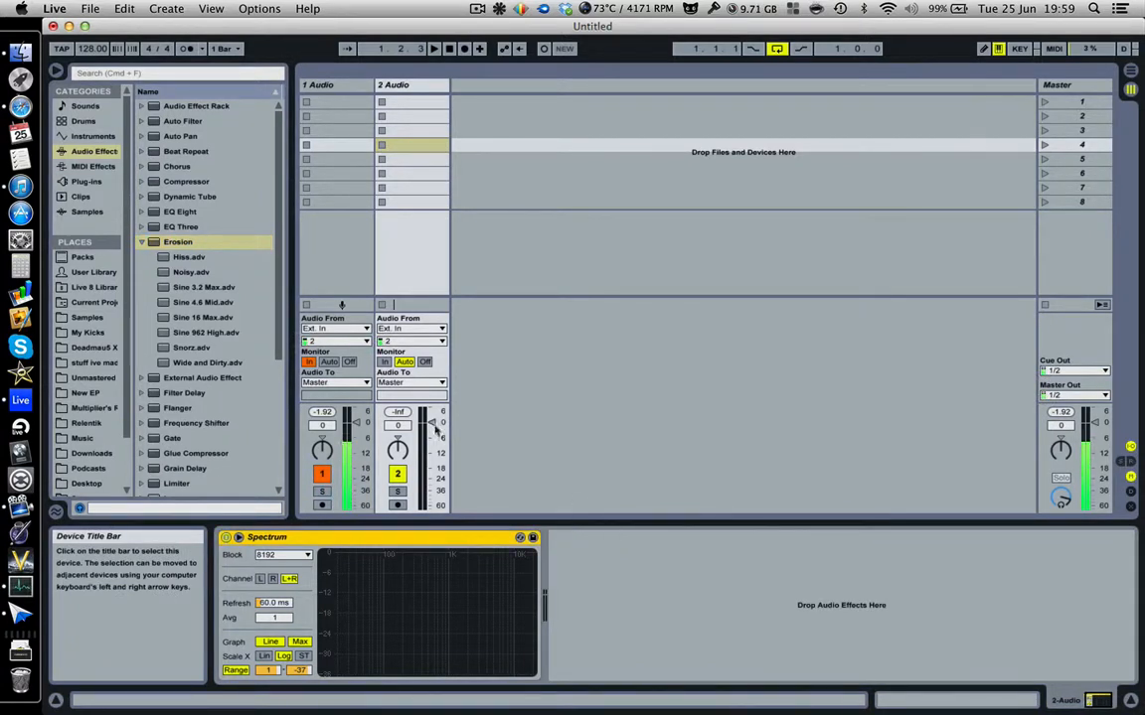
Add Filter Delay after Spectrum and raise the L+R filter frequency to 981 Hz.
click(143, 243)
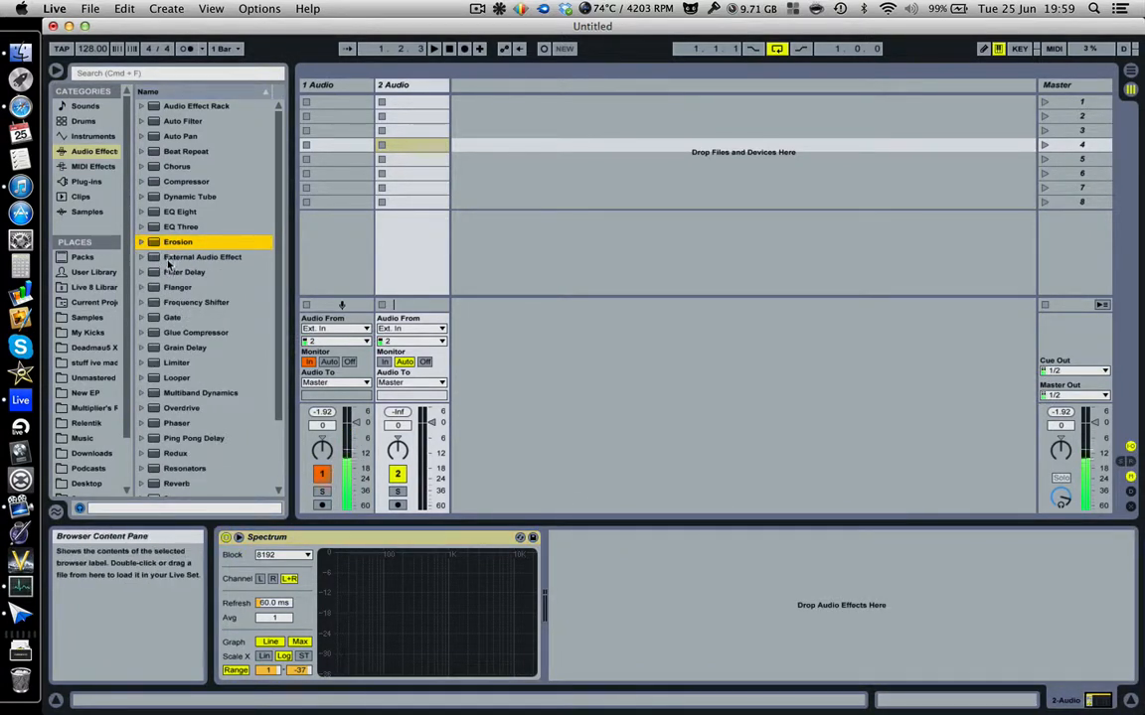
click(142, 259)
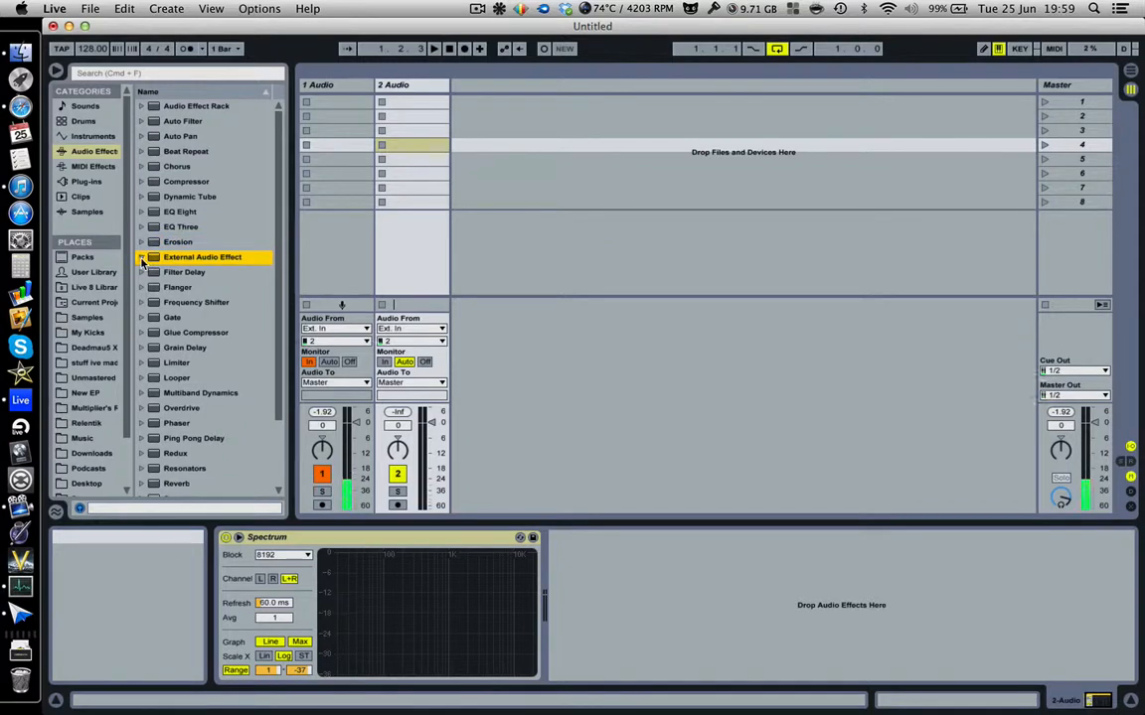
drag(149, 272, 659, 604)
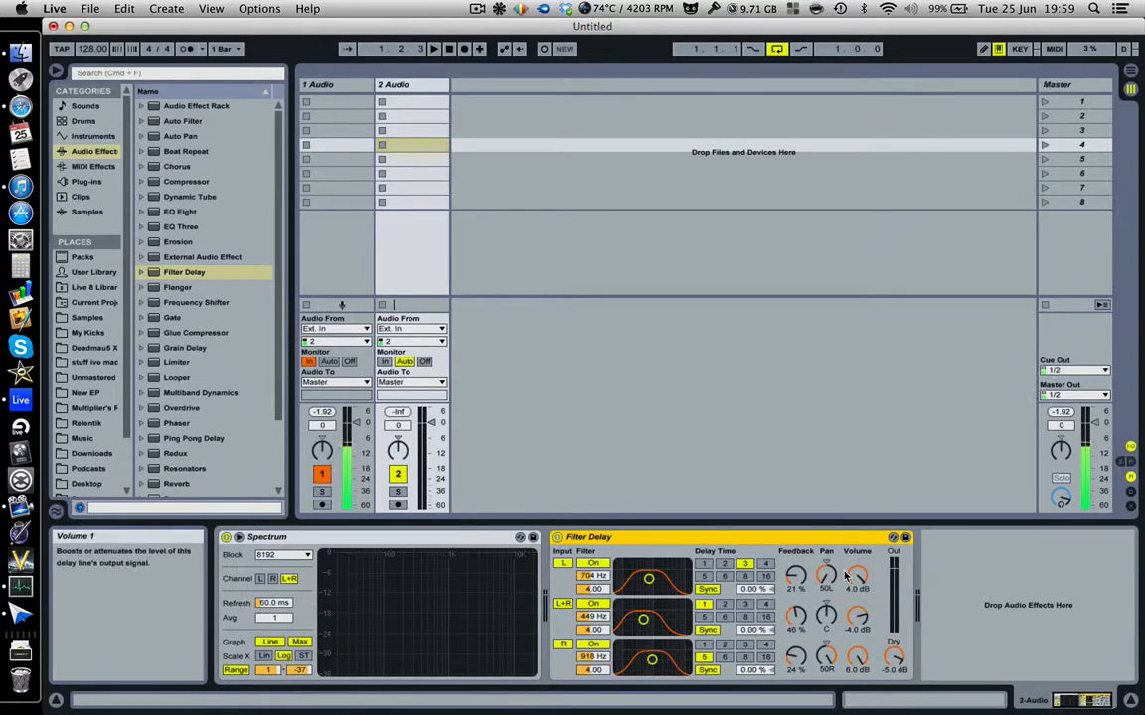
mouse_move(644, 620)
mouse_down()
mouse_move(674, 626)
mouse_move(652, 616)
mouse_up()
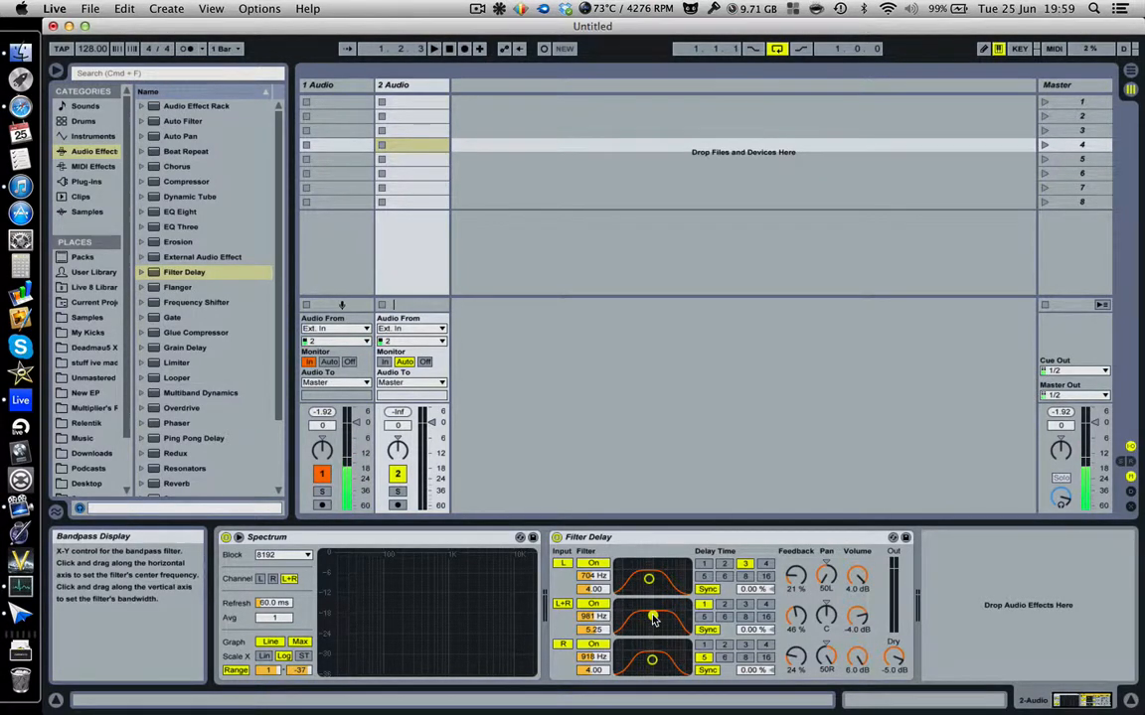
Set the left delay to 3 sixteenths, try 843 ms timing, then return it to Sync.
click(725, 576)
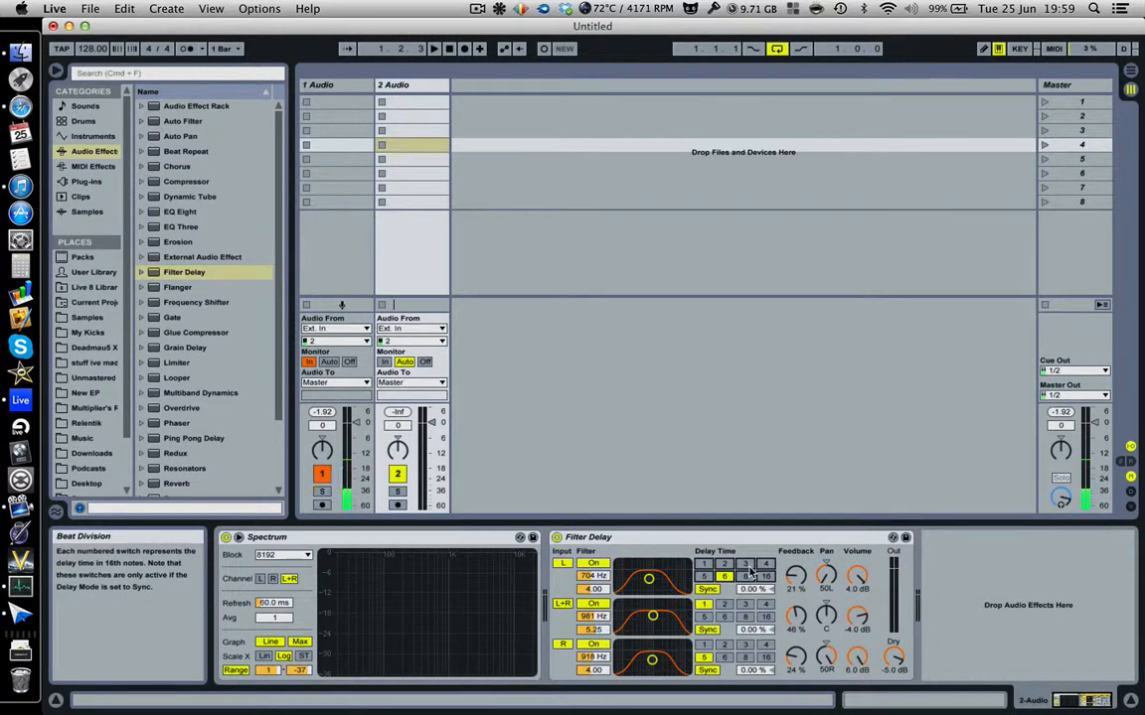
click(745, 564)
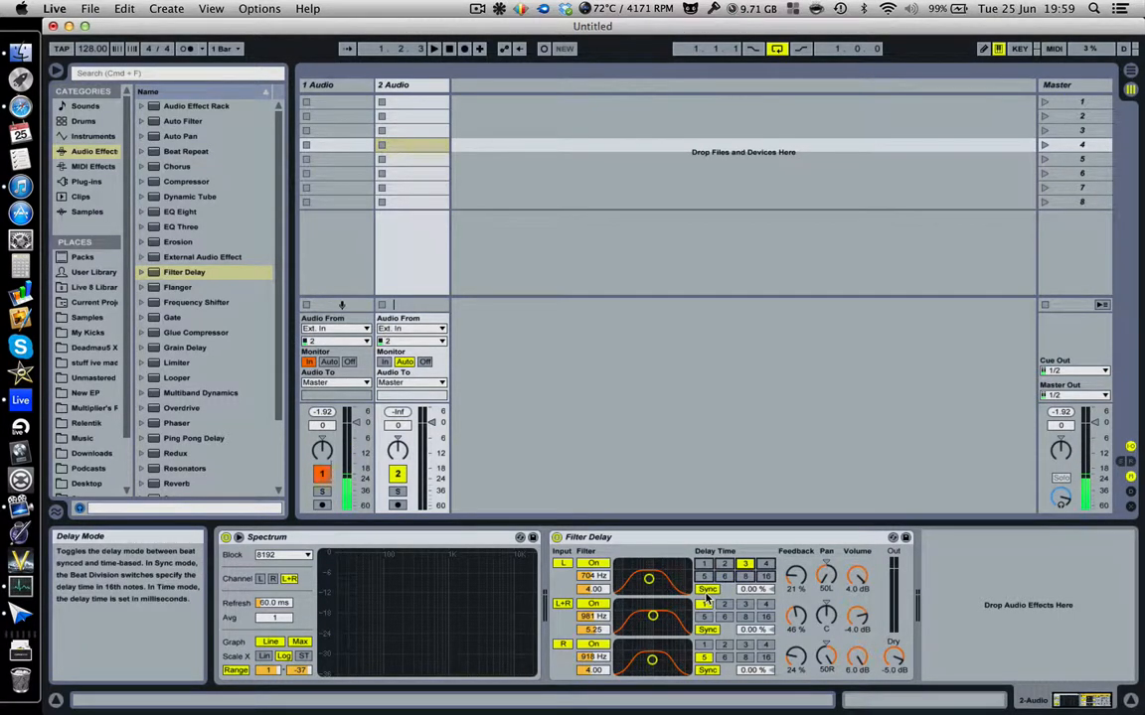
click(706, 590)
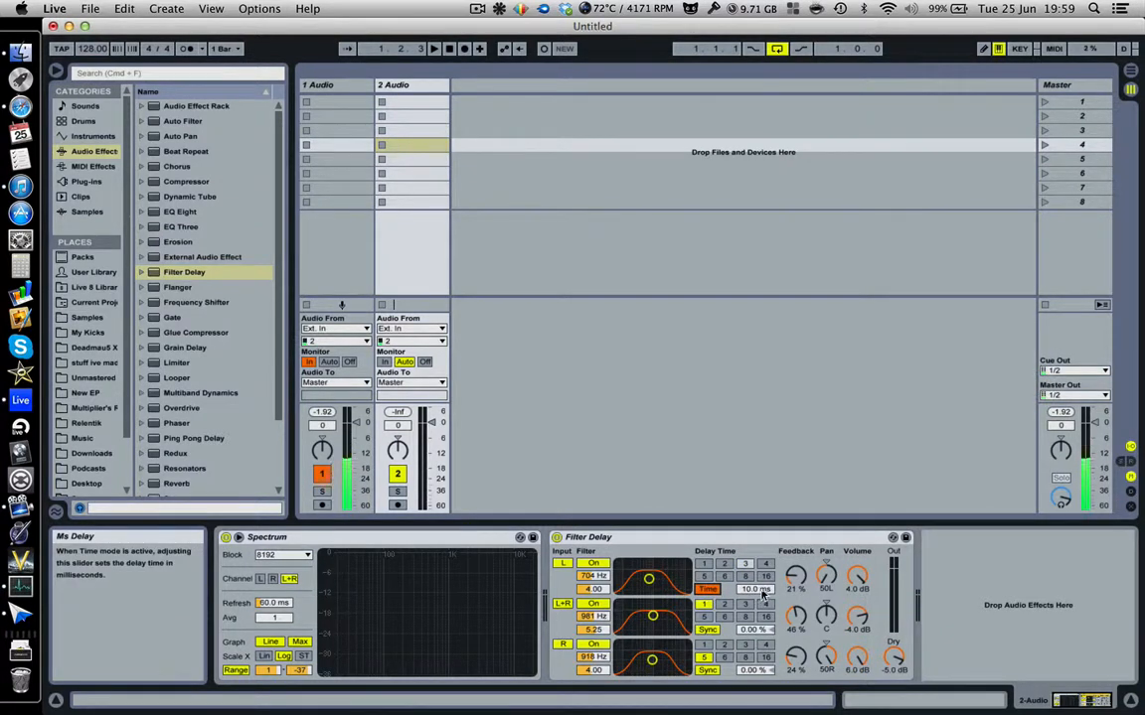
mouse_move(762, 590)
mouse_down()
mouse_move(761, 567)
mouse_move(762, 598)
mouse_up()
click(701, 592)
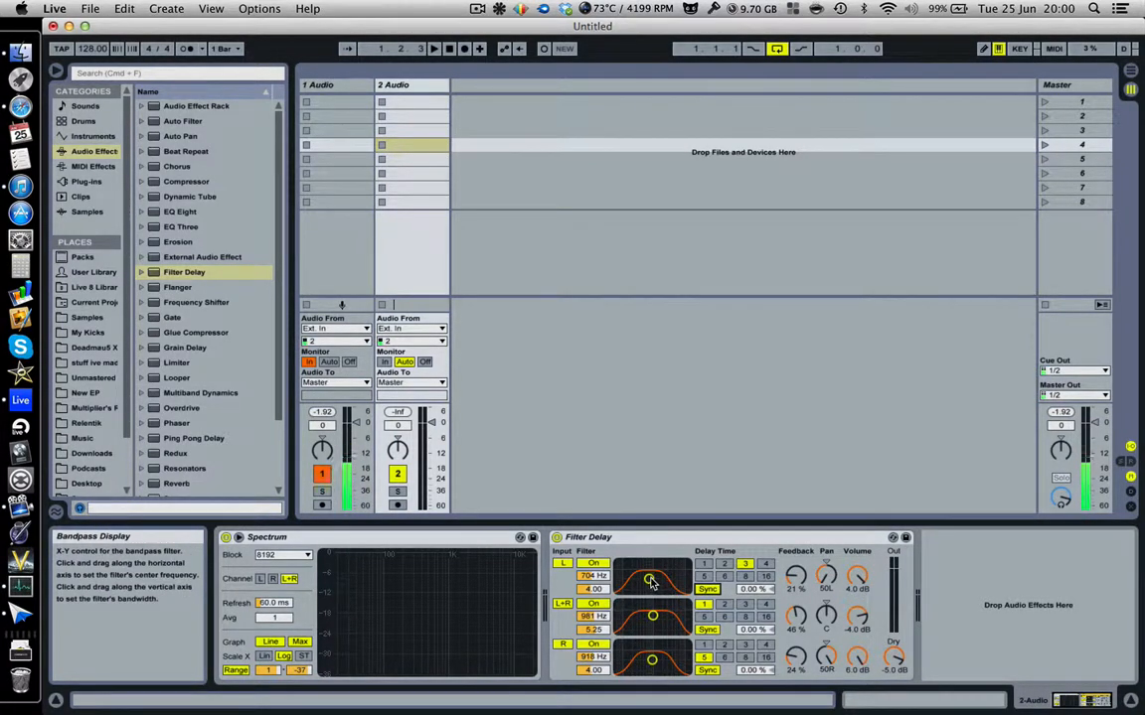
Reshape the left bandpass filter, pan the left delay to 48L and raise its feedback to 73%.
mouse_move(651, 582)
mouse_down()
mouse_move(660, 590)
mouse_move(621, 567)
mouse_move(666, 564)
mouse_up()
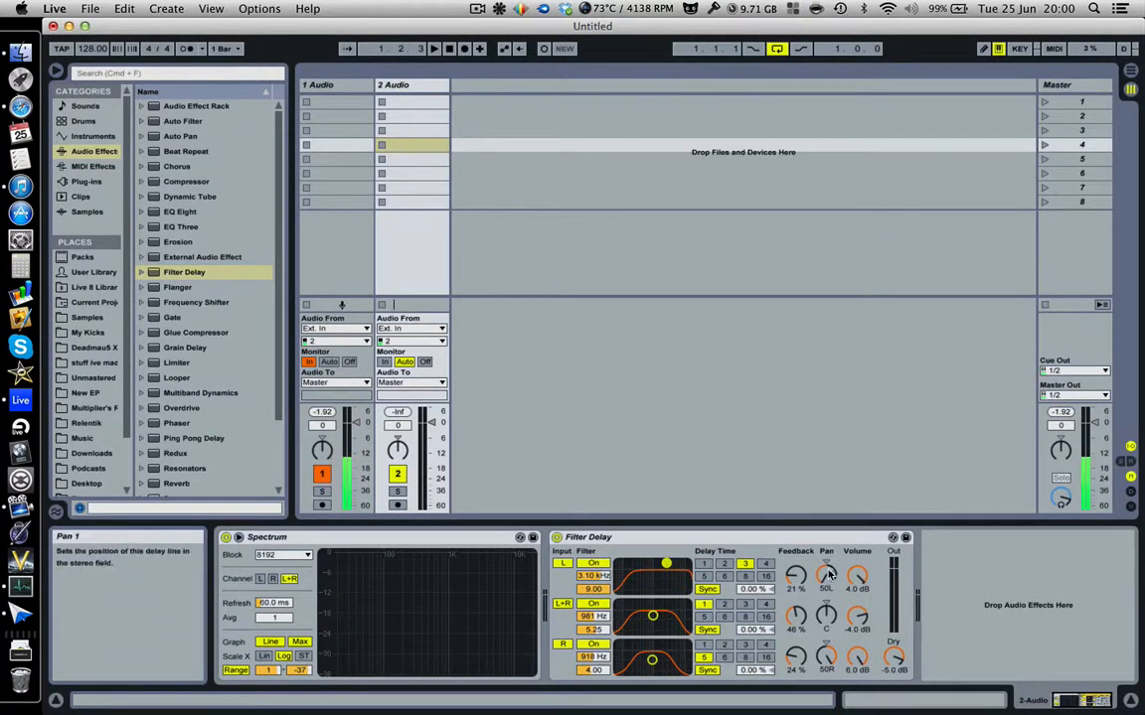
drag(830, 575, 830, 572)
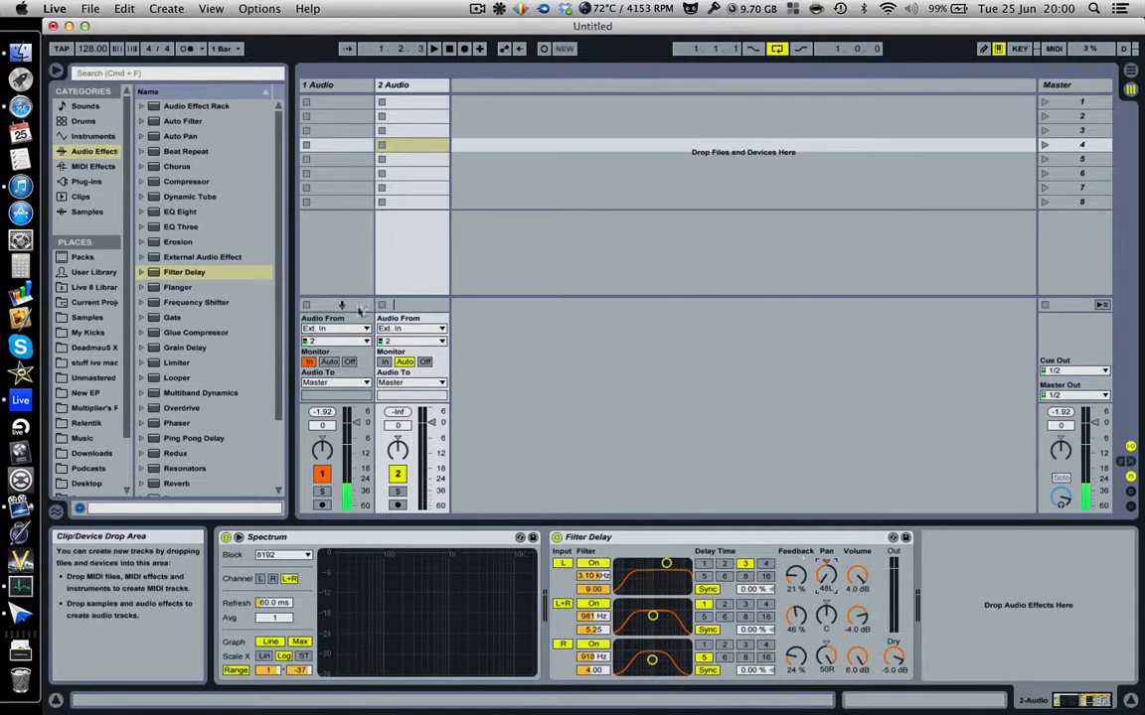
scroll(199, 377, down, 3)
click(184, 428)
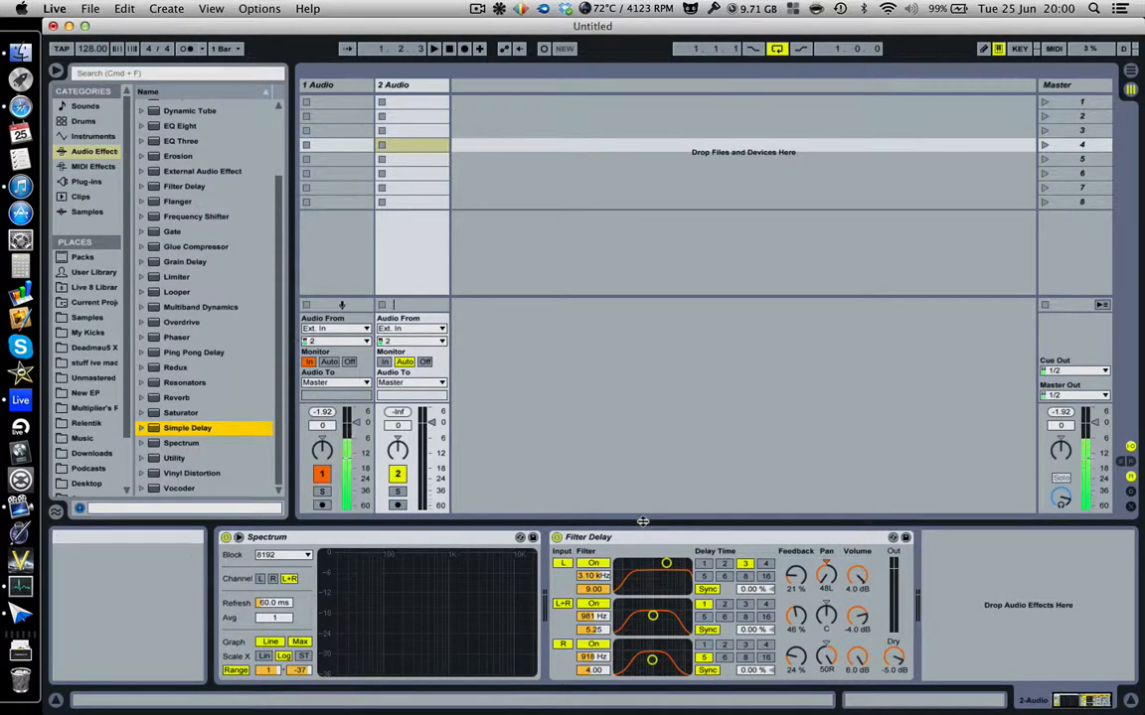
drag(805, 581, 805, 526)
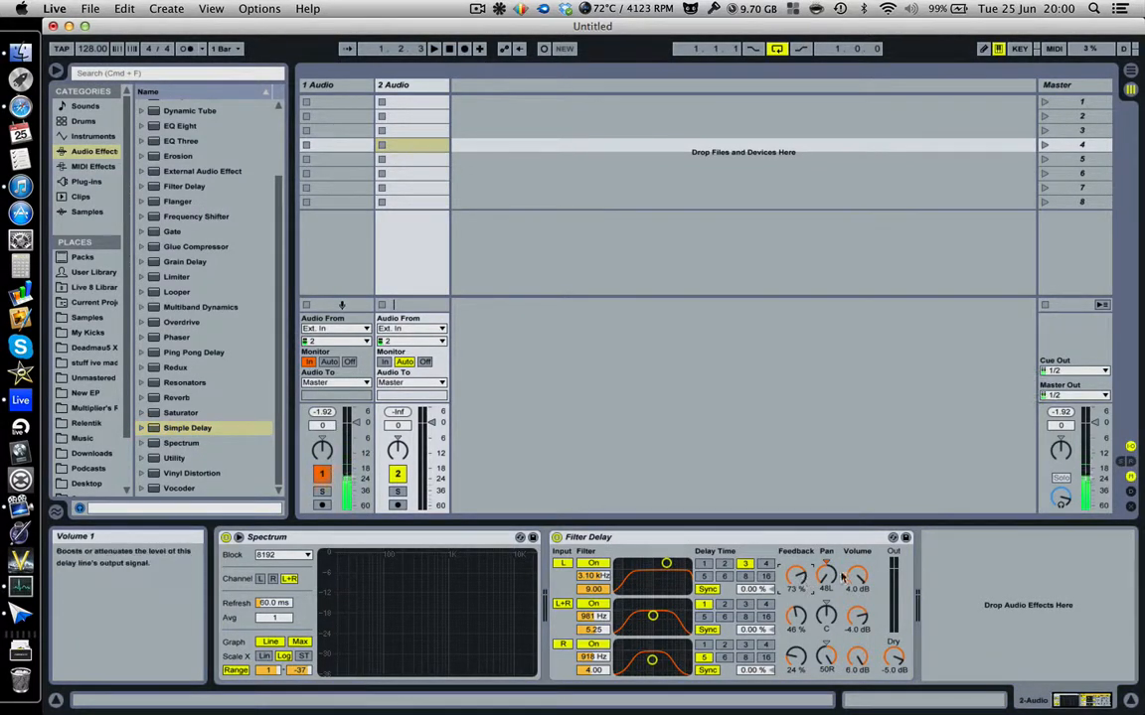
Delete the Filter Delay from the track.
click(652, 539)
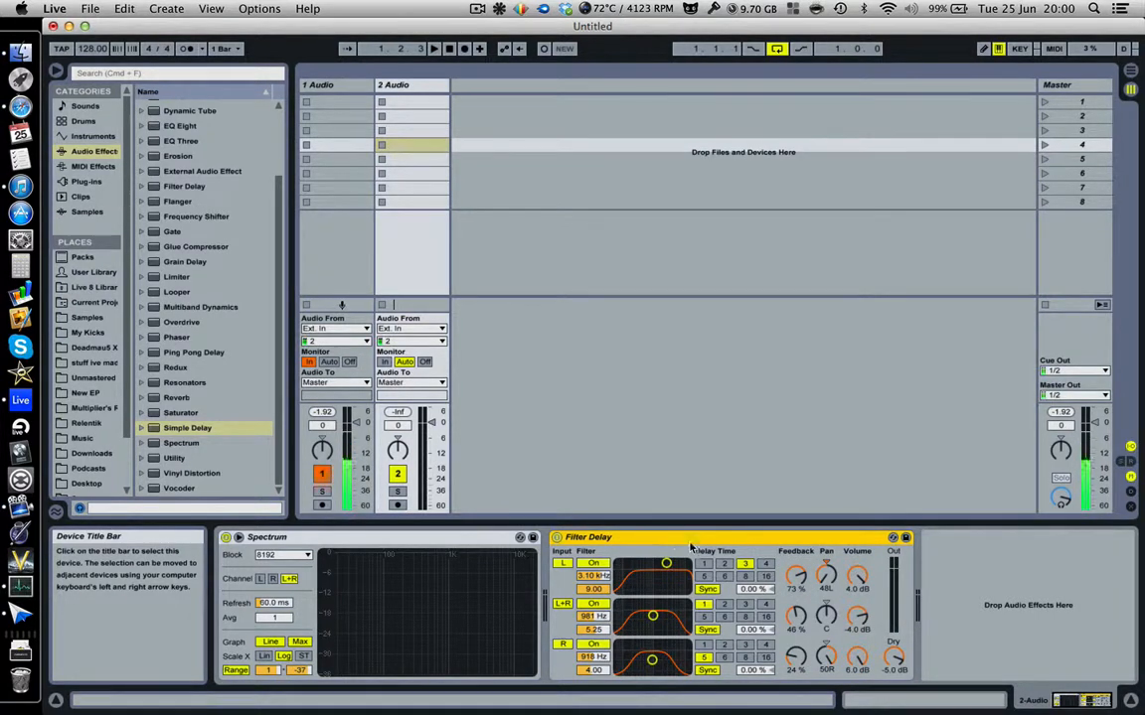
key(Delete)
scroll(169, 370, up, 3)
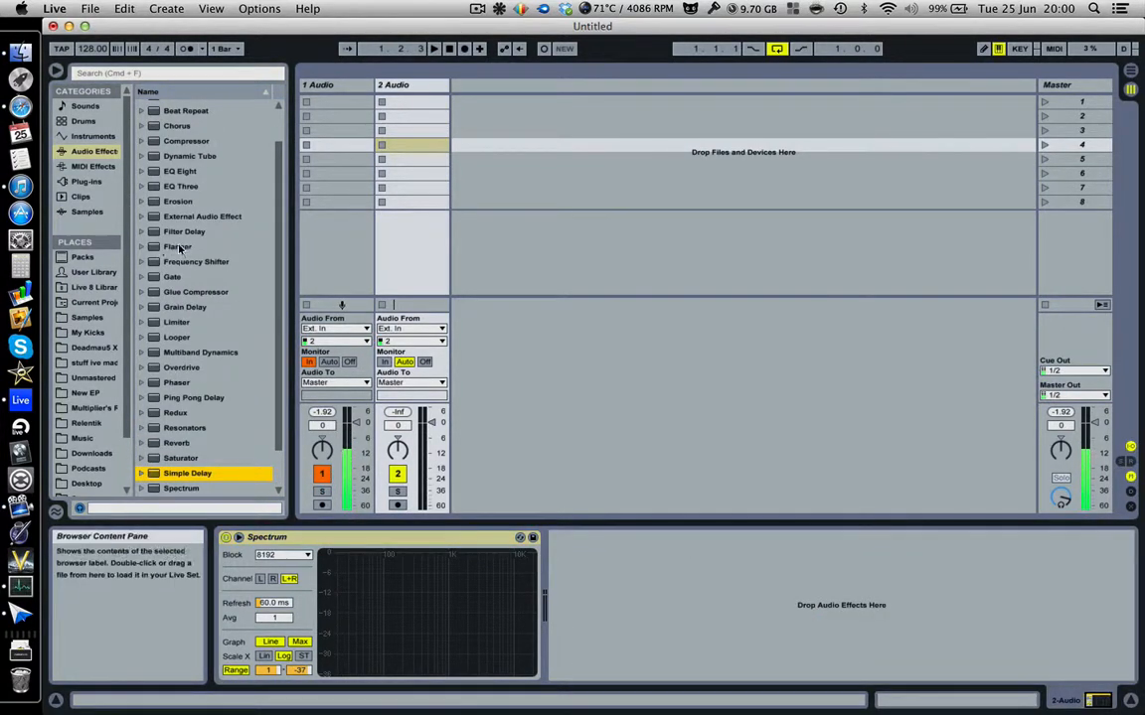
drag(177, 246, 603, 568)
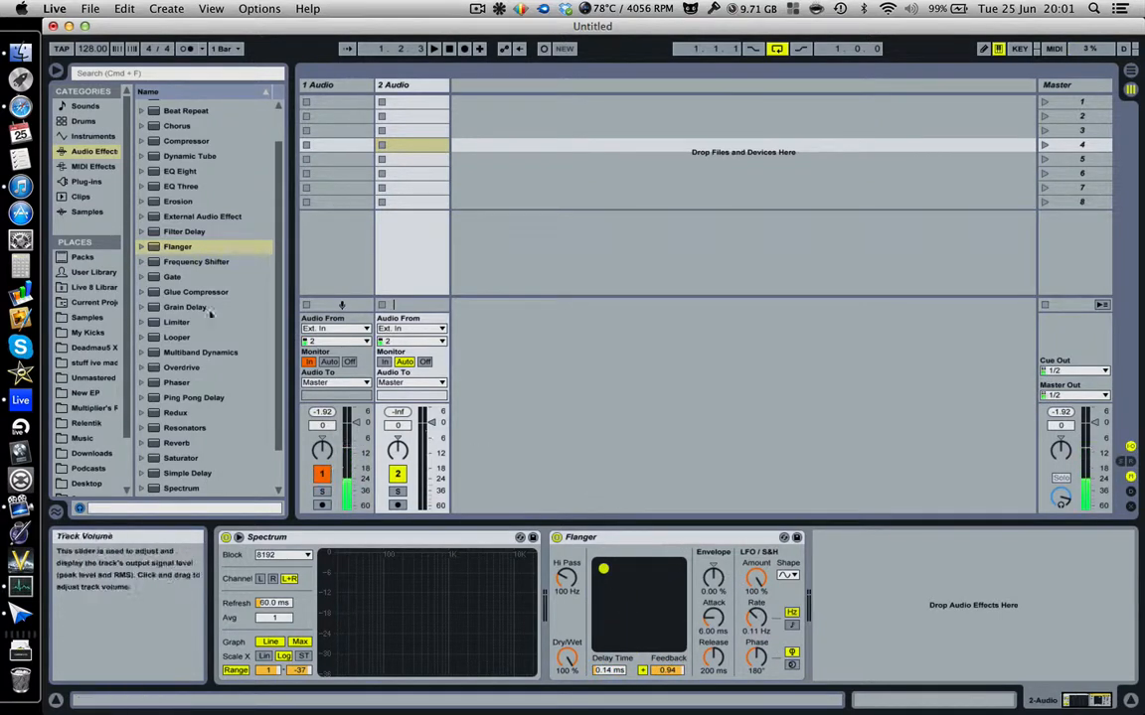
click(141, 246)
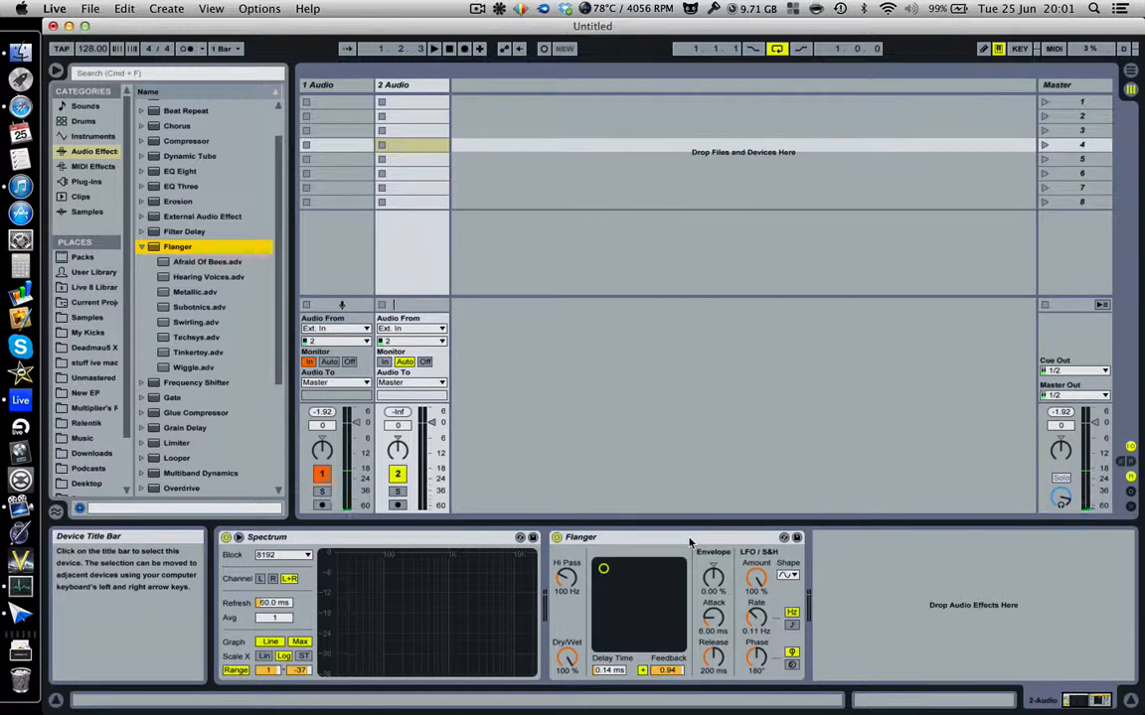
click(689, 540)
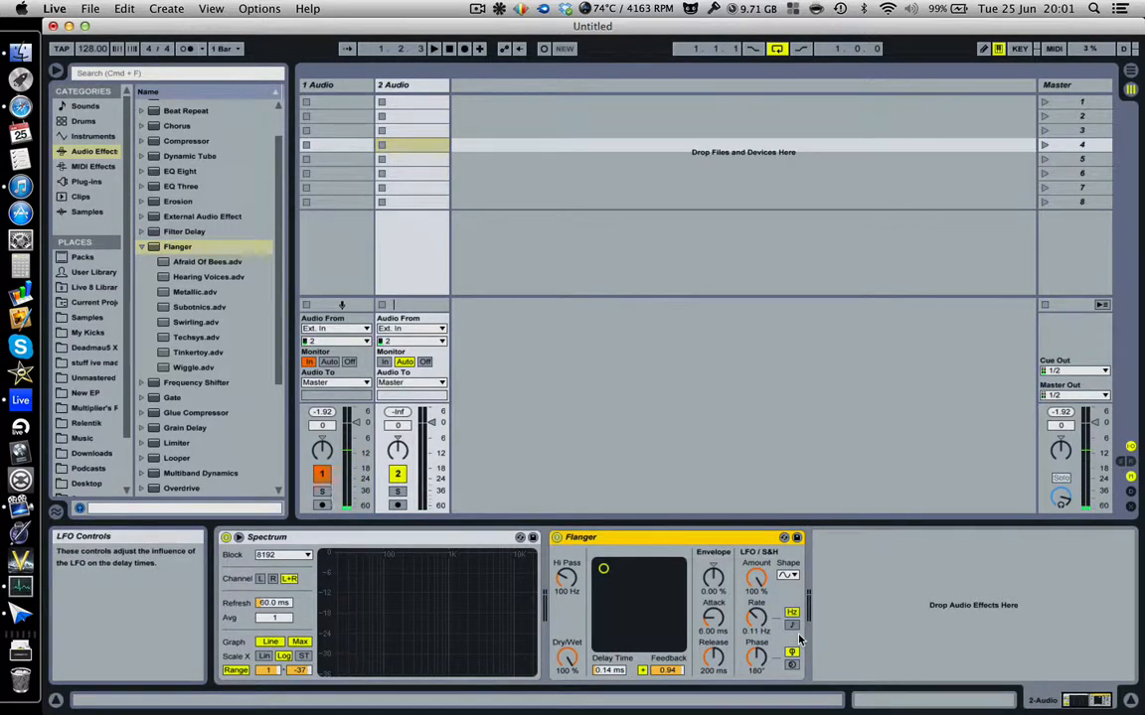
drag(603, 568, 651, 593)
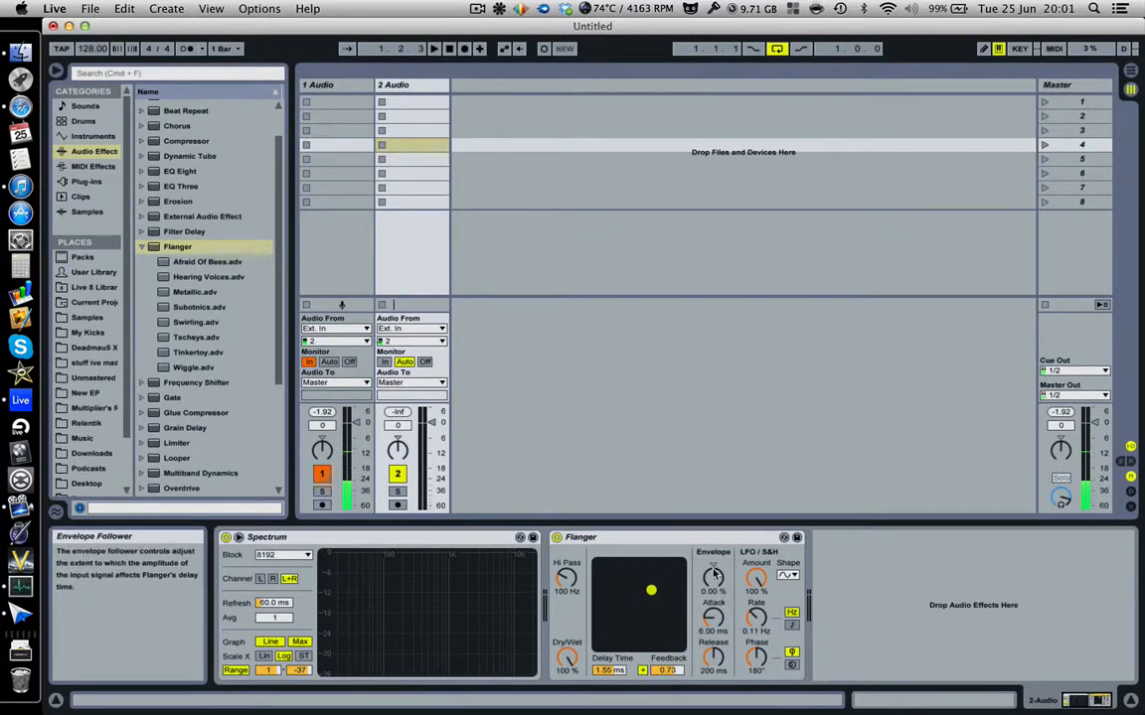
drag(755, 578, 755, 608)
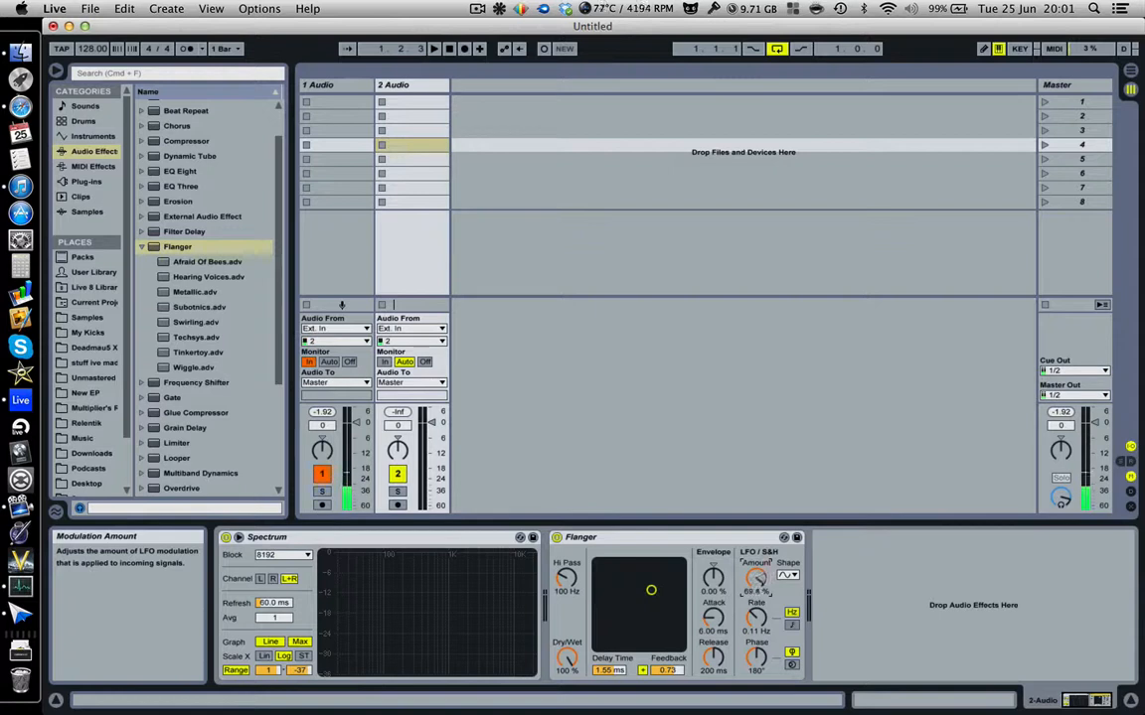
click(665, 536)
key(Delete)
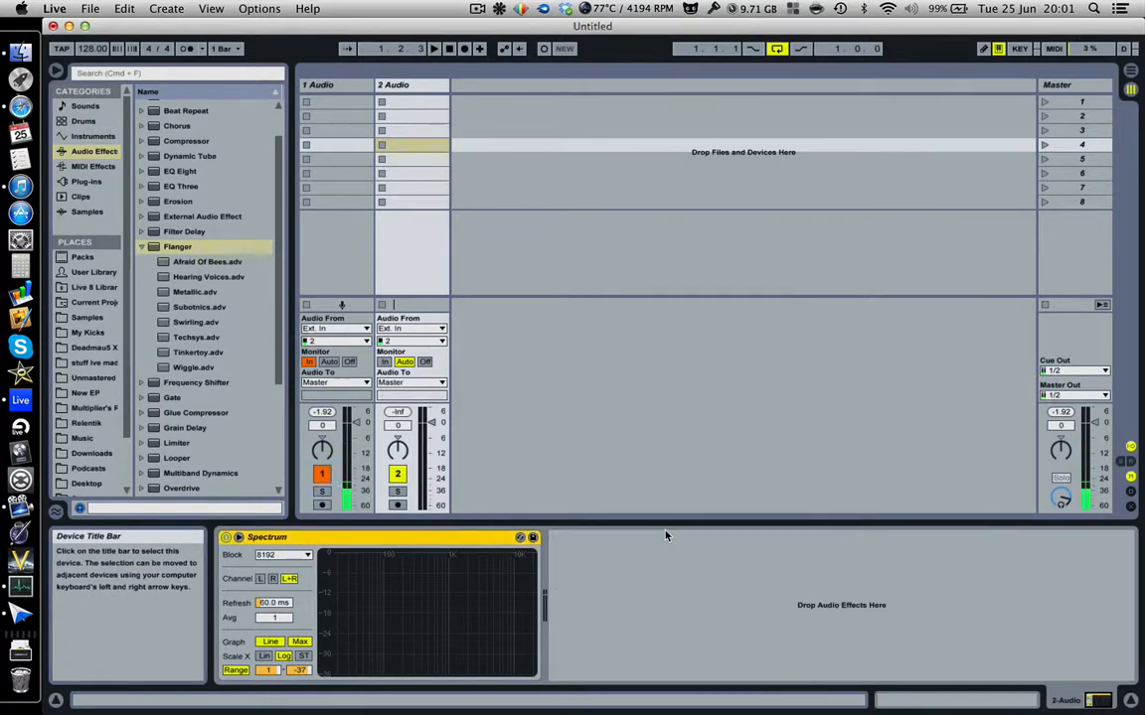
click(141, 248)
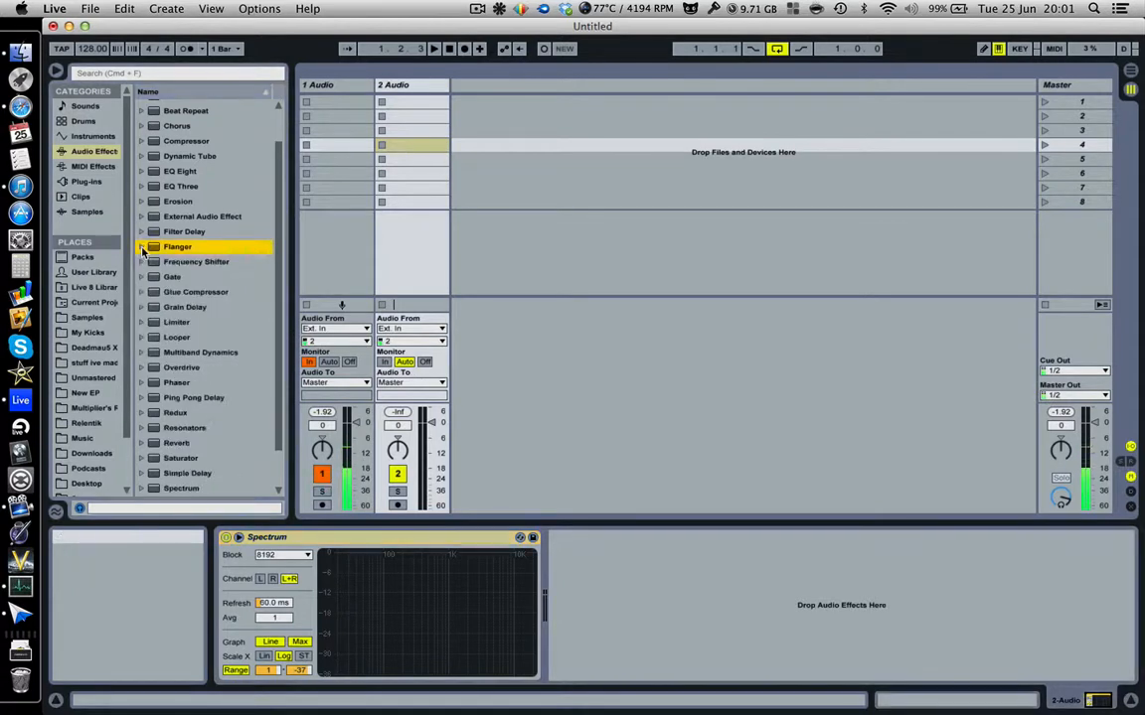
Add Frequency Shifter with a saw LFO at 14.8 Hz, phase 203°, and a higher fine shift.
click(157, 263)
drag(157, 264, 582, 574)
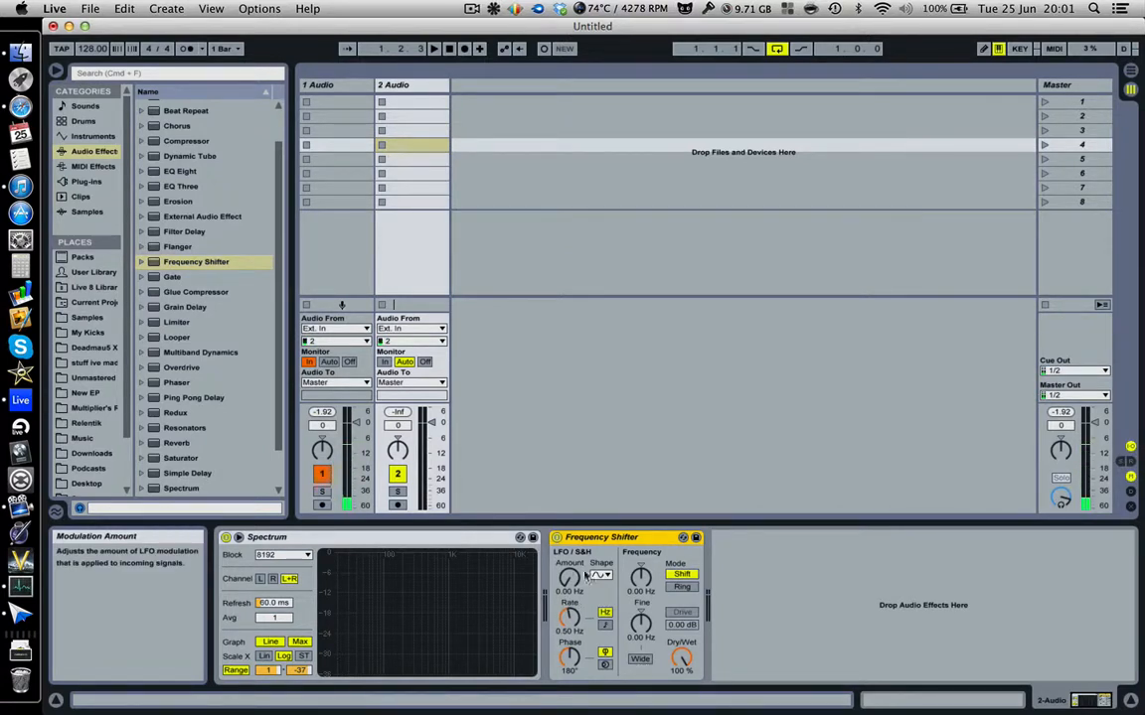
click(600, 574)
click(601, 624)
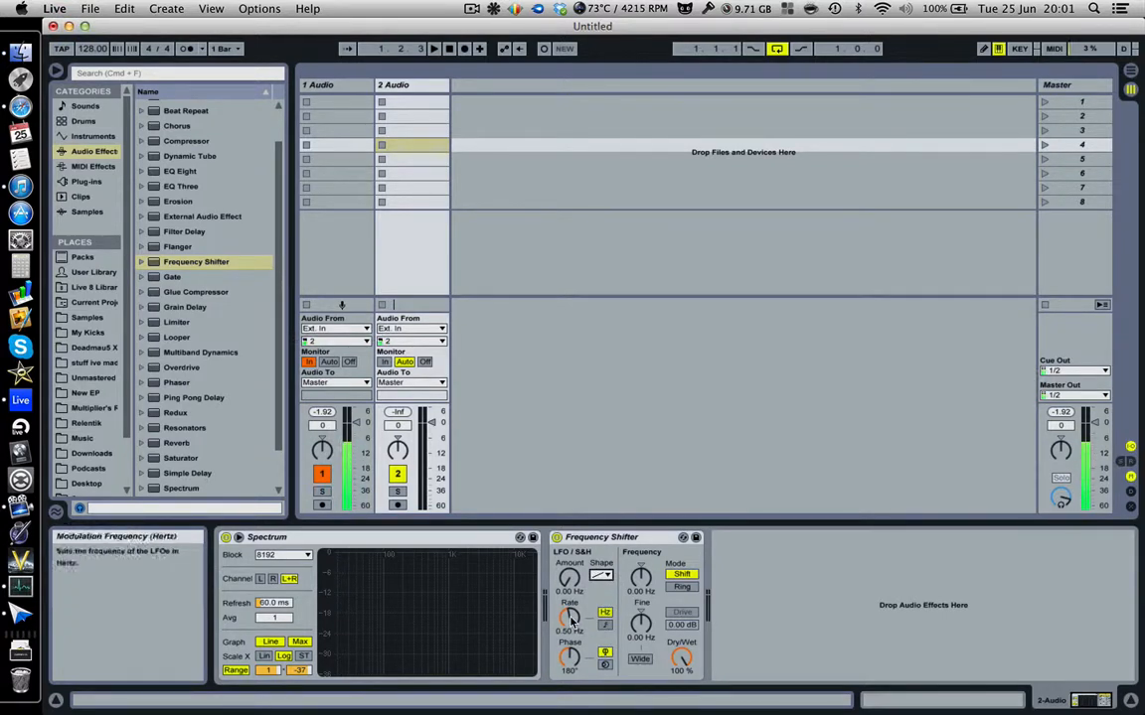
drag(573, 623, 573, 568)
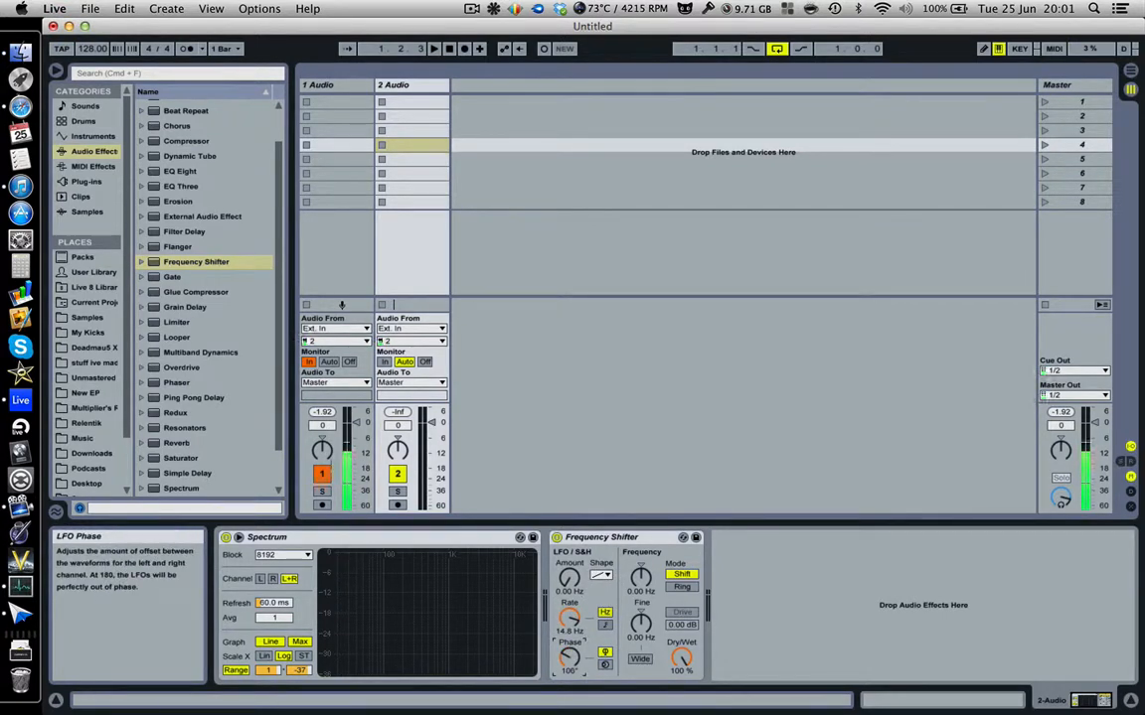
drag(574, 661, 574, 606)
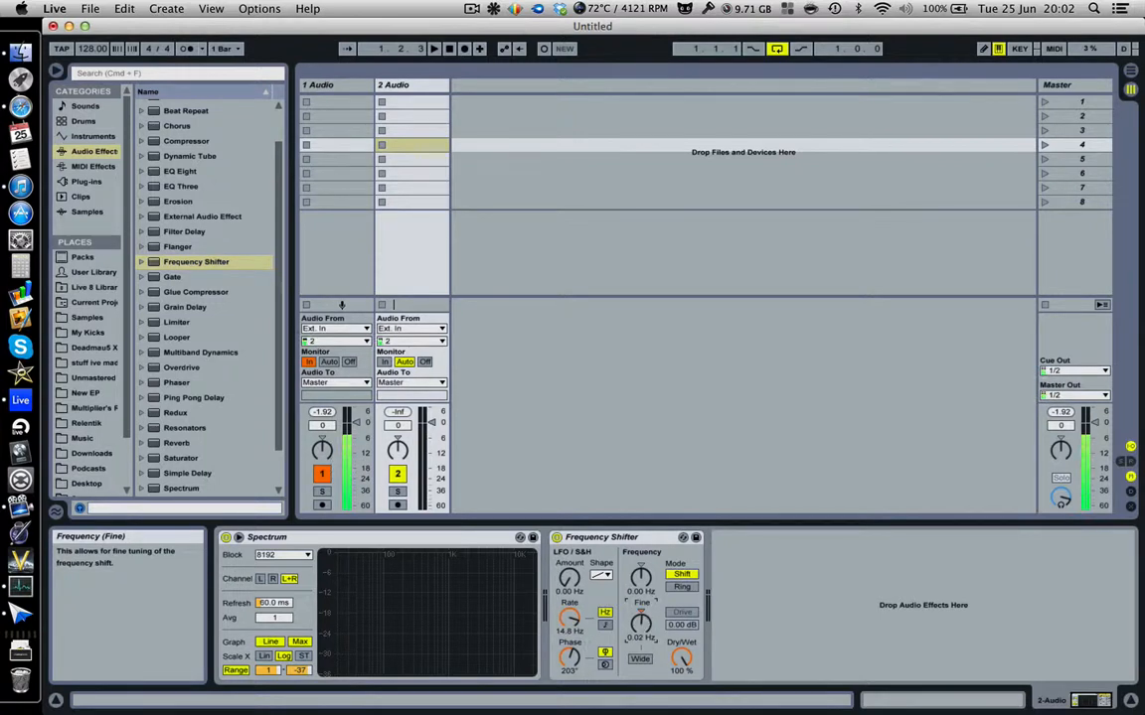
drag(640, 623, 644, 567)
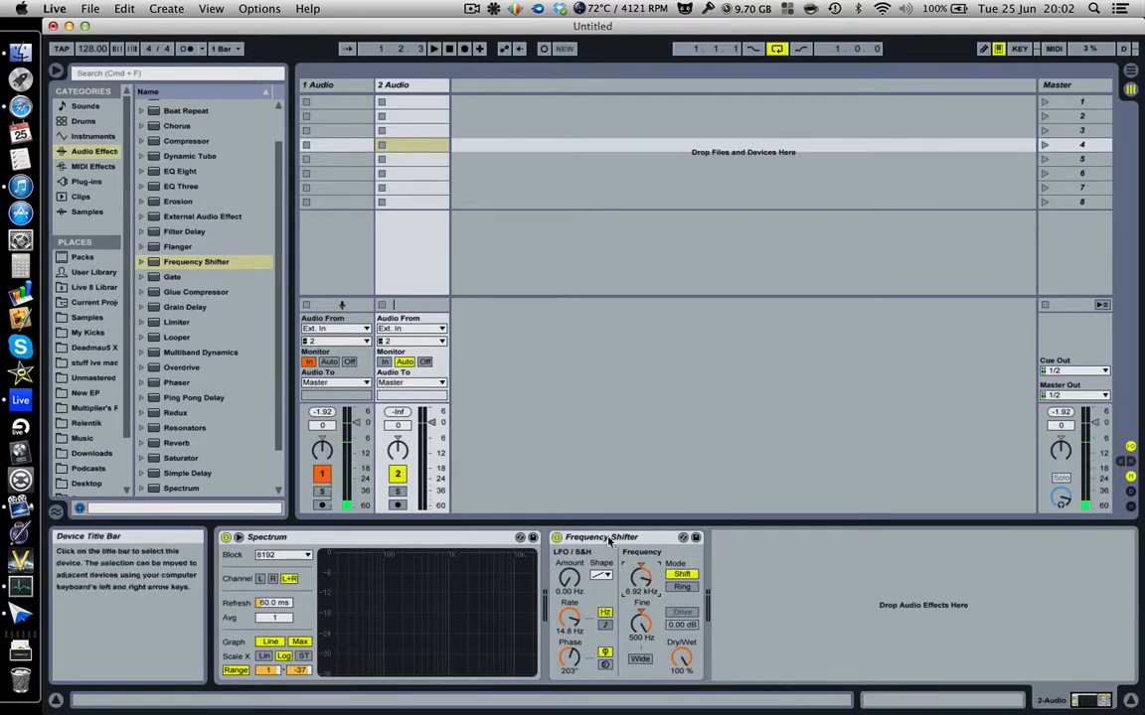
List Frequency Shifter's presets in the browser and delete the device from the track.
click(609, 538)
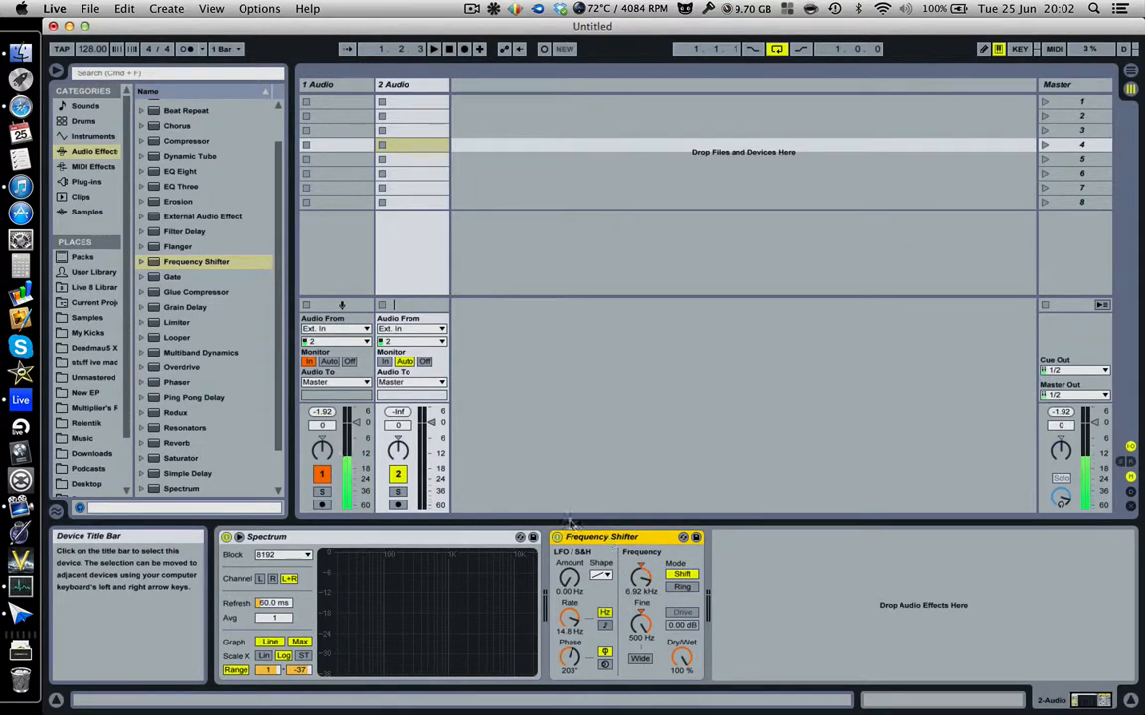
click(142, 262)
scroll(222, 292, down, 5)
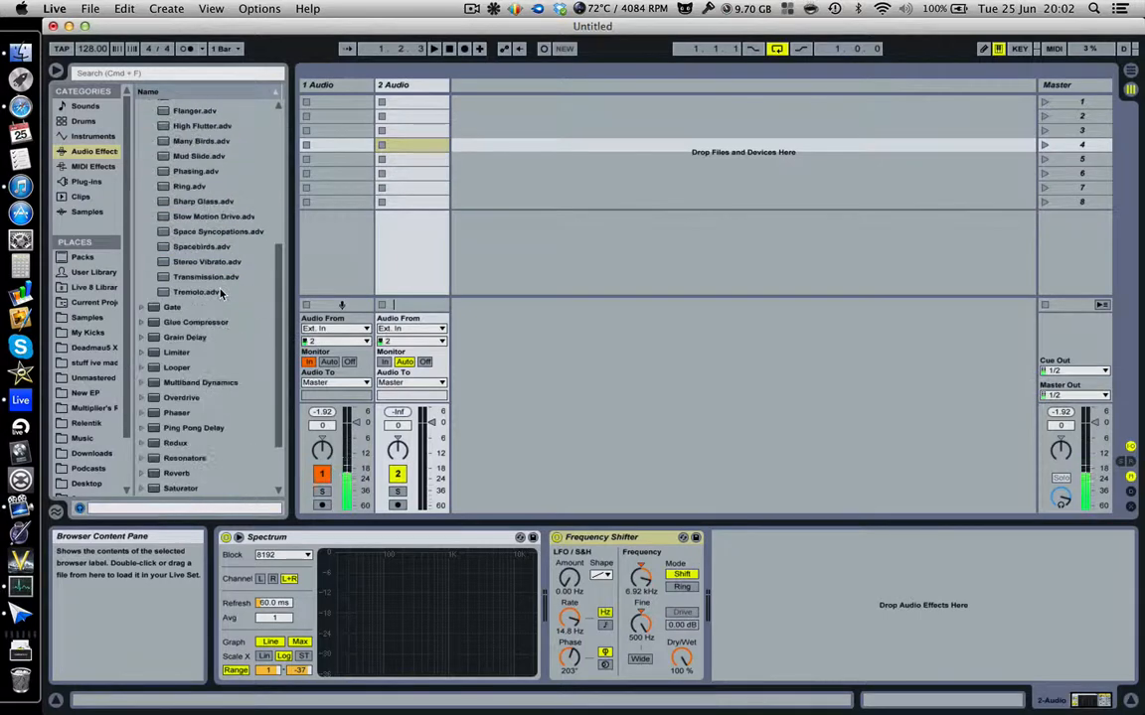
scroll(222, 292, up, 2)
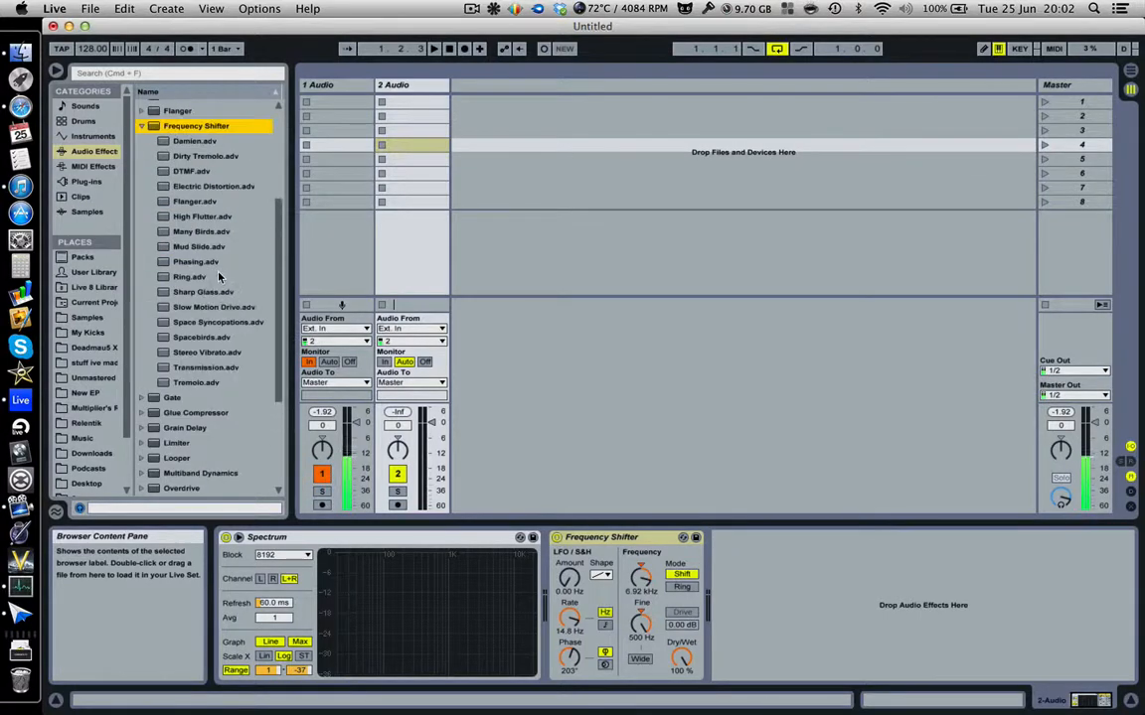
click(656, 540)
key(Delete)
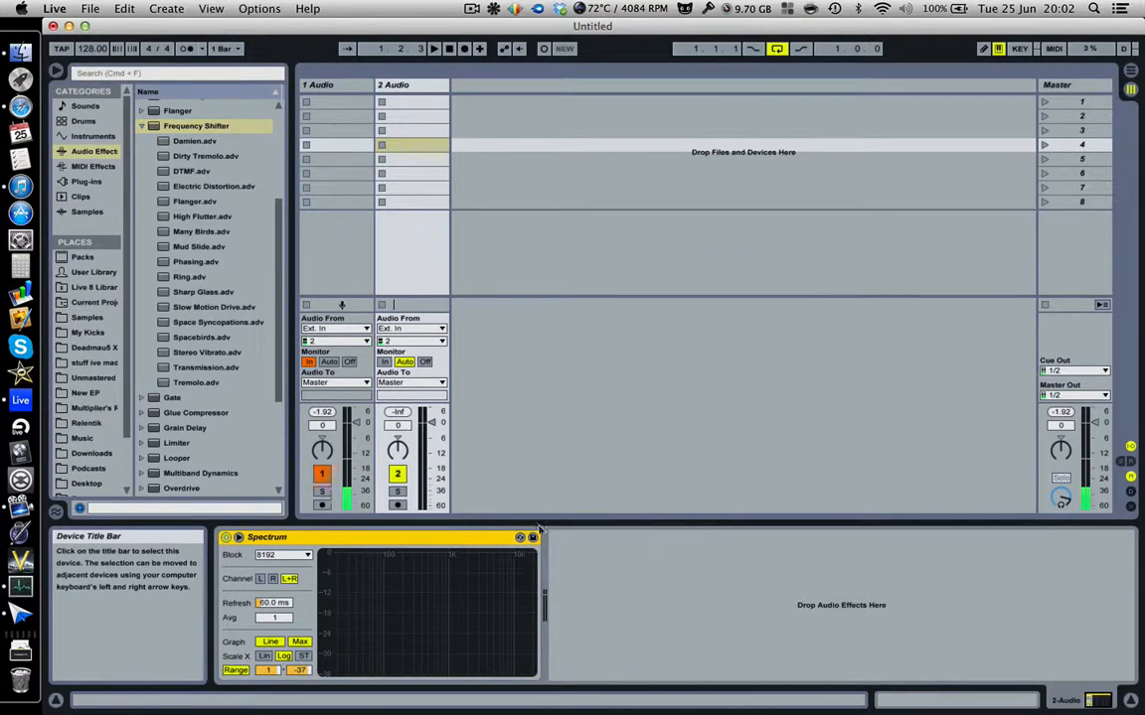
Add a Gate after Spectrum, set its threshold near -12.7 dB and Return to 24.0 dB.
click(142, 126)
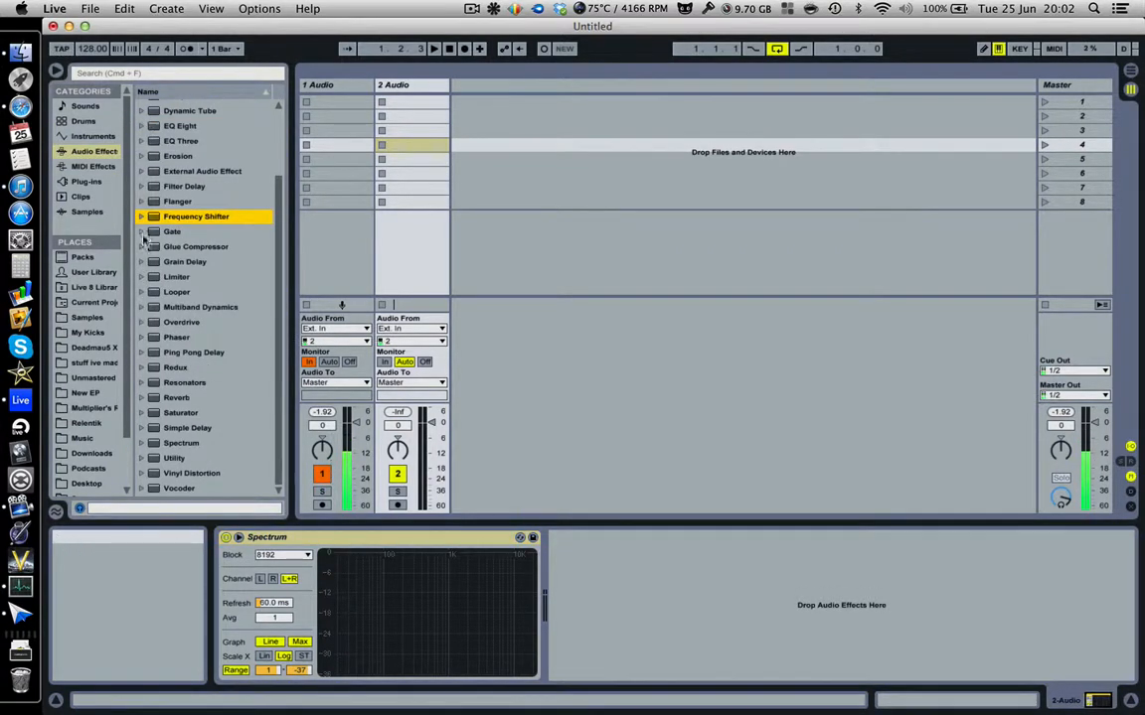
drag(149, 232, 648, 634)
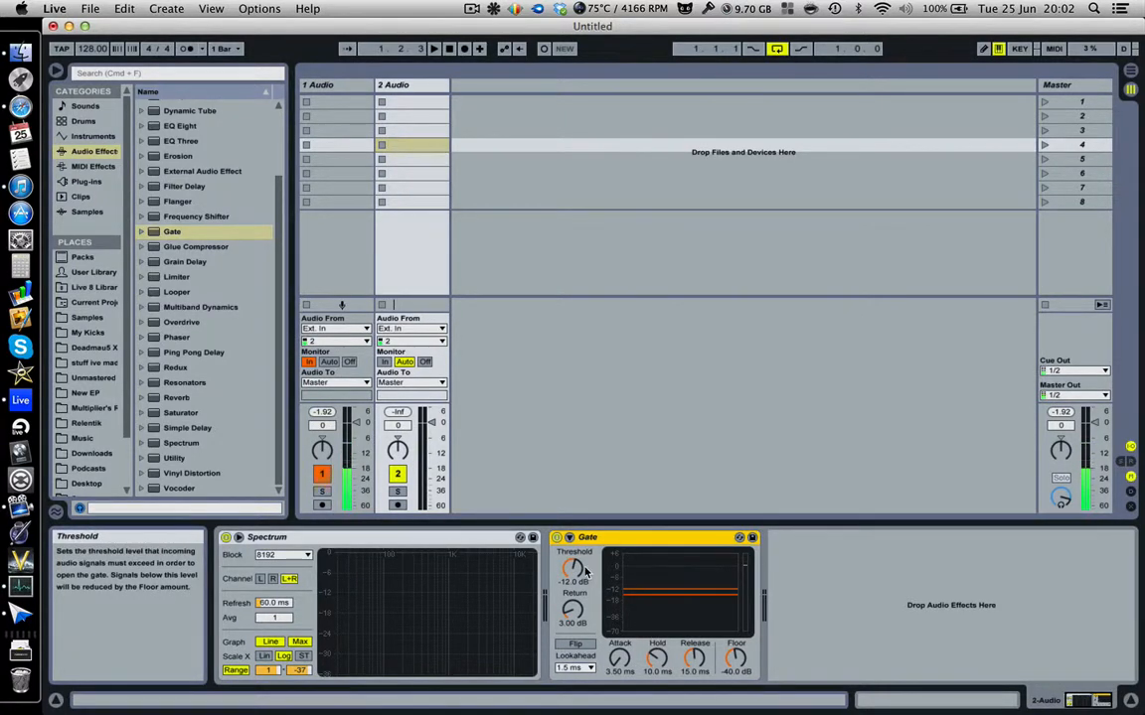
mouse_move(584, 571)
mouse_down()
mouse_move(584, 548)
mouse_move(585, 604)
mouse_move(584, 585)
mouse_up()
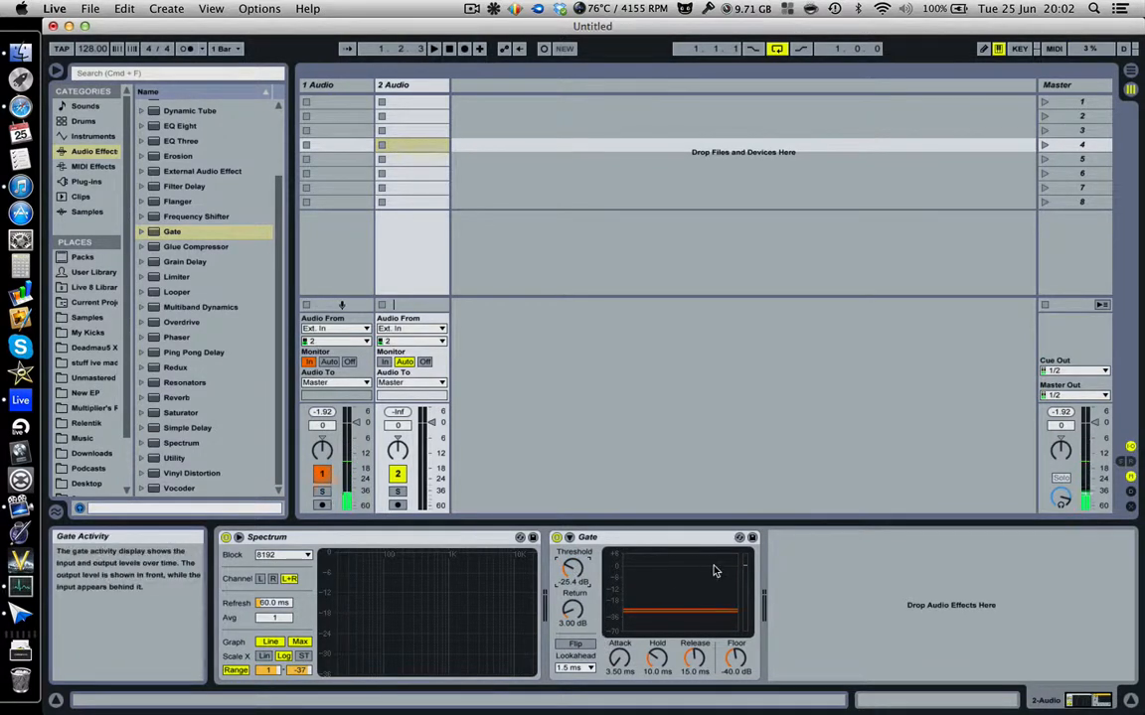
drag(572, 610, 573, 573)
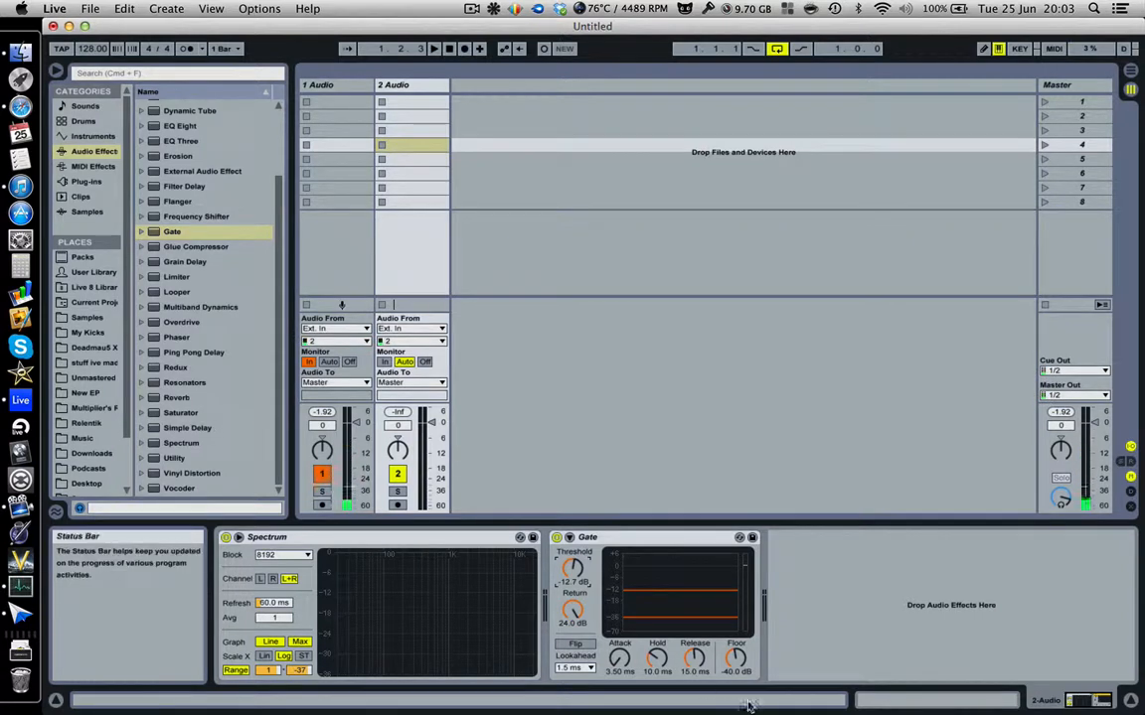
Lower the Gate's floor to -57.1 dB, then delete the Gate from the track.
drag(741, 661, 741, 683)
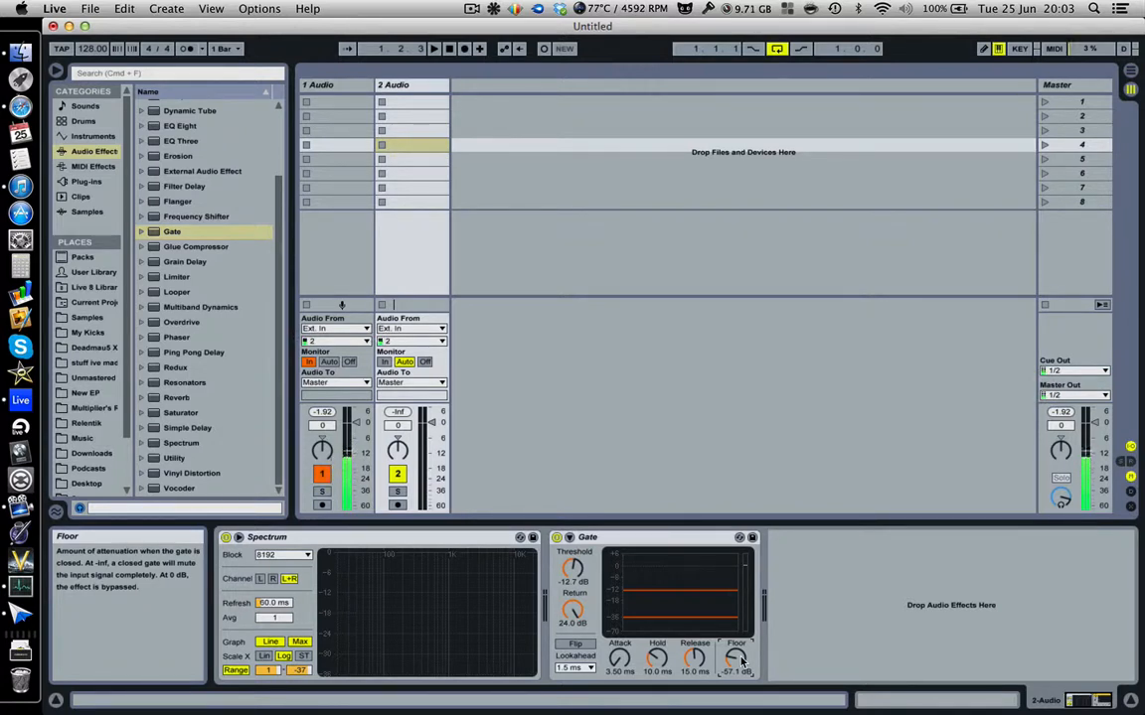
click(670, 538)
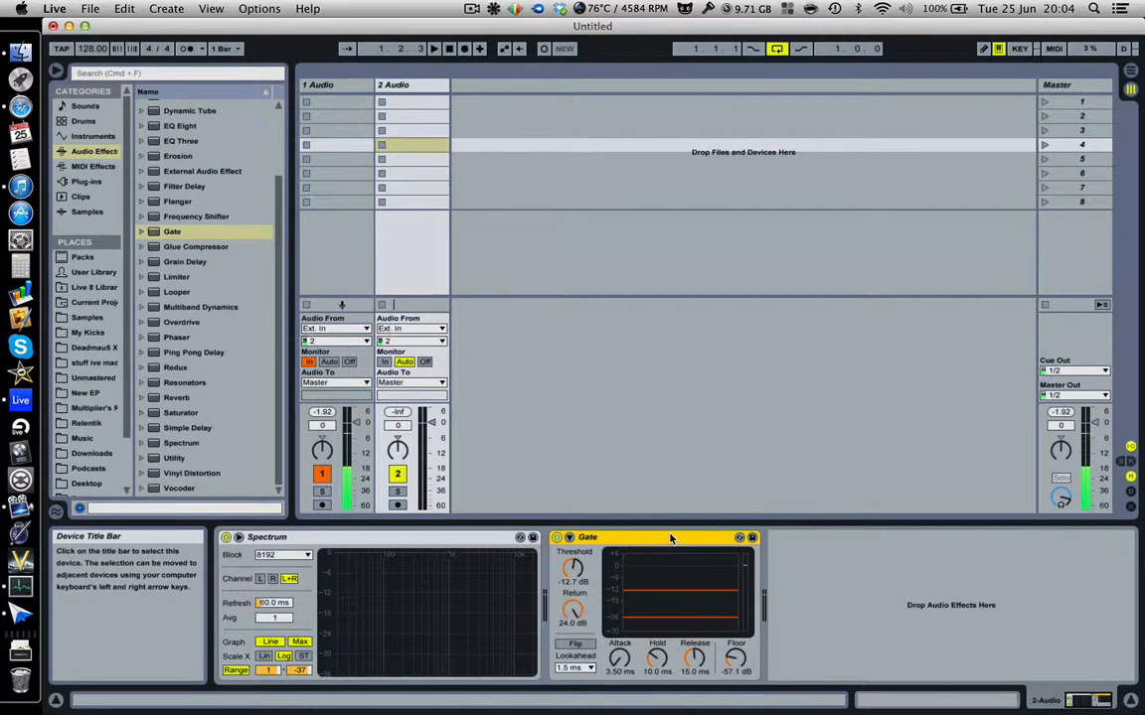
key(Delete)
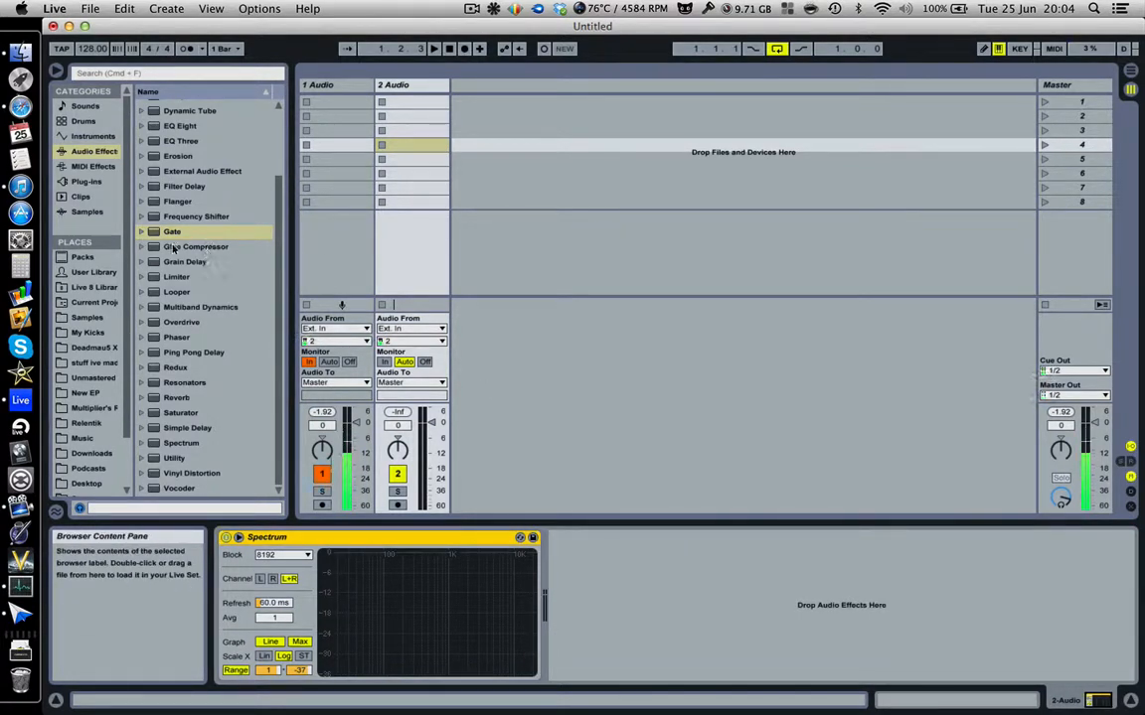
Try Glue Compressor with threshold -22.2 dB, remove it, and add Grain Delay after Spectrum.
drag(173, 247, 667, 563)
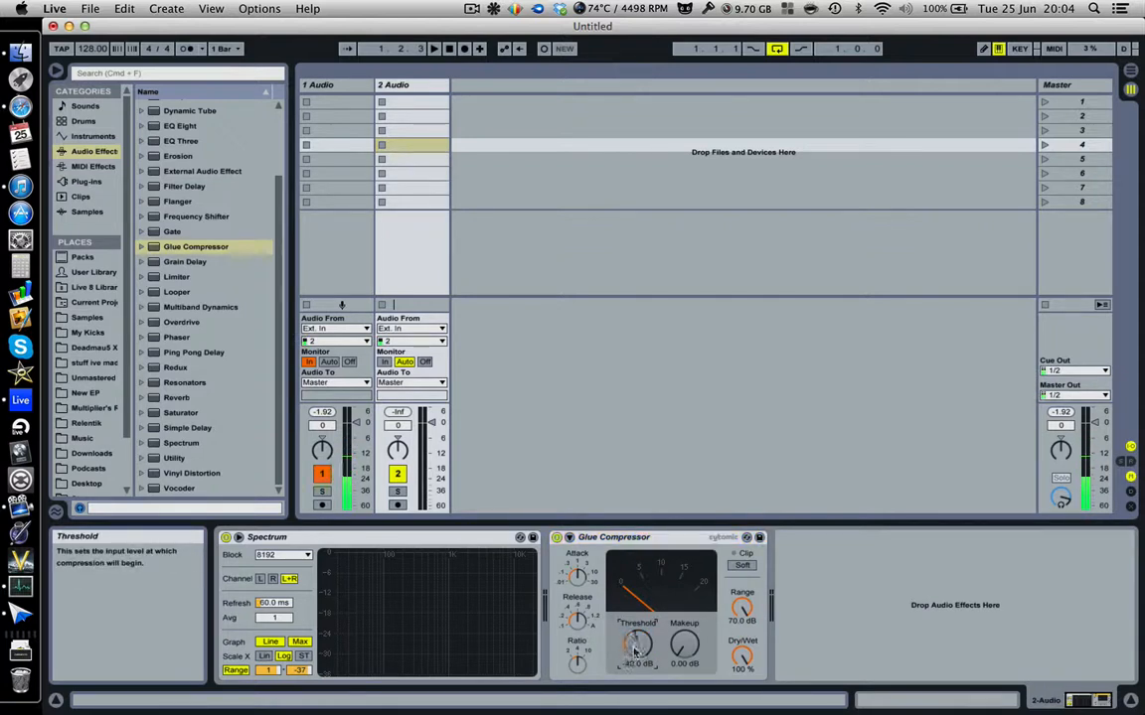
drag(636, 651, 636, 661)
click(648, 537)
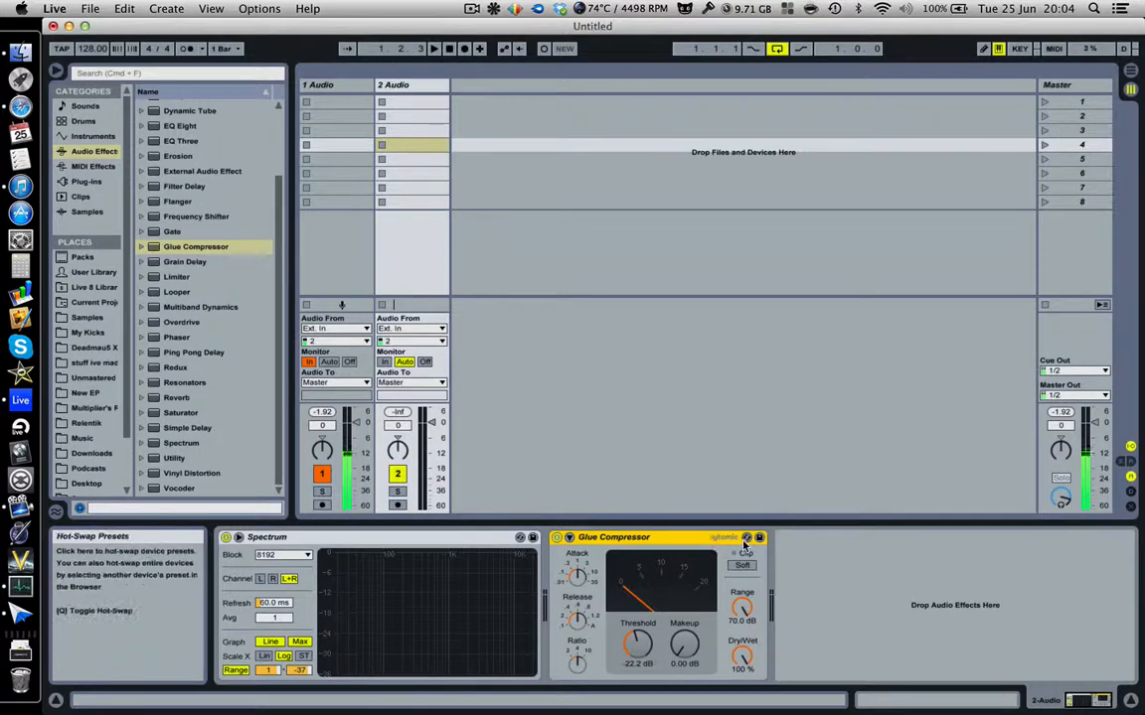
key(Delete)
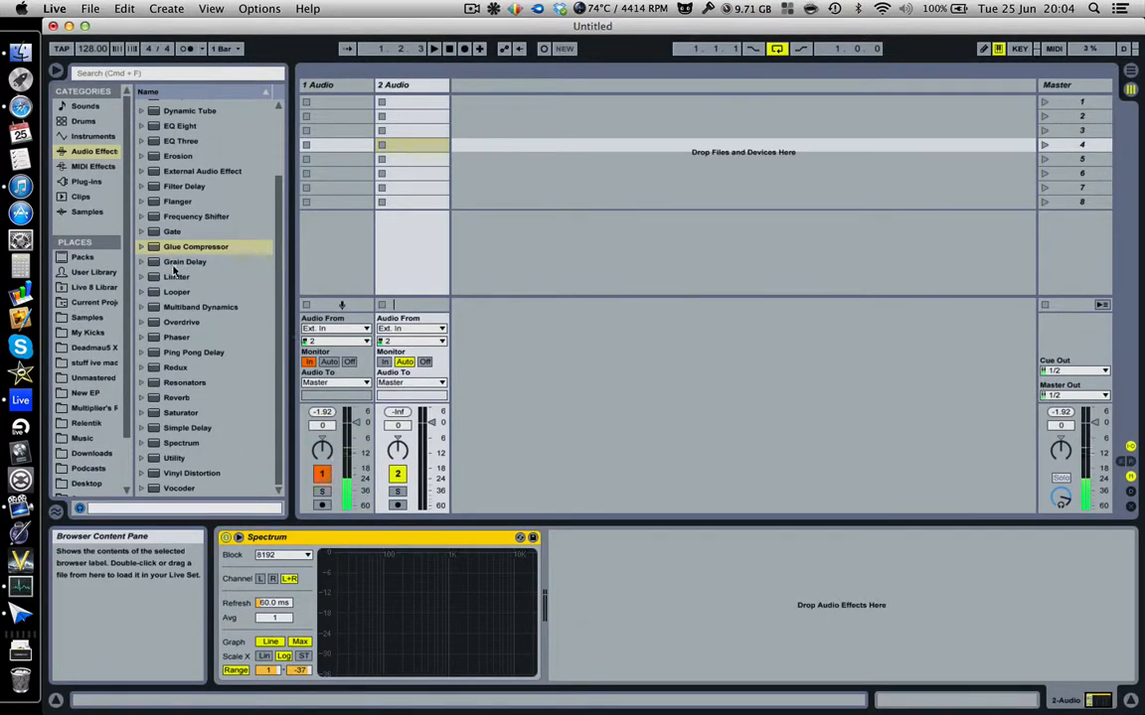
drag(169, 266, 634, 589)
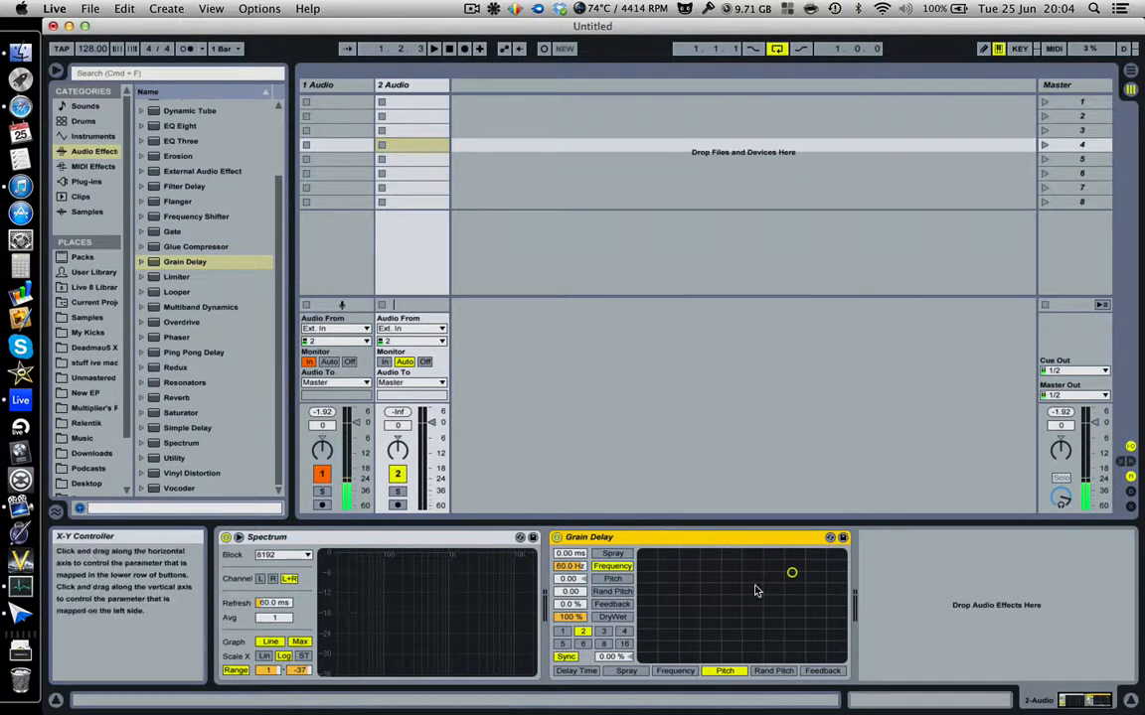
Shape Grain Delay on the X-Y grid, reassigning axes, to pitch -17.7 and feedback 83%.
click(472, 9)
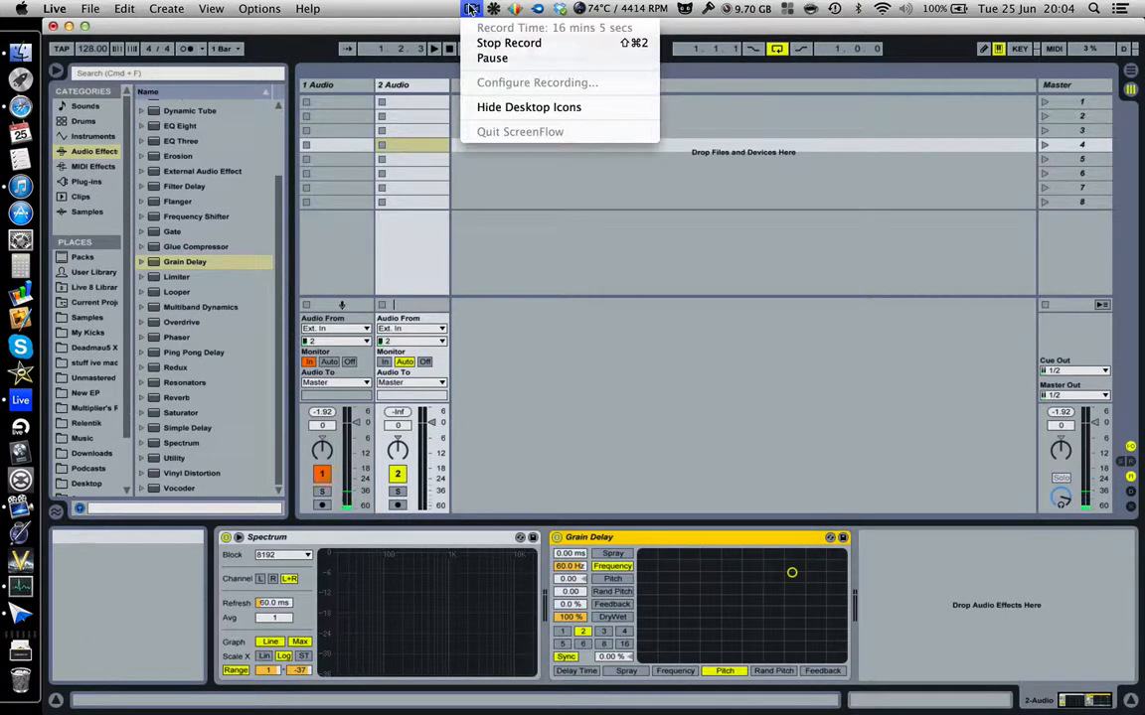
click(472, 9)
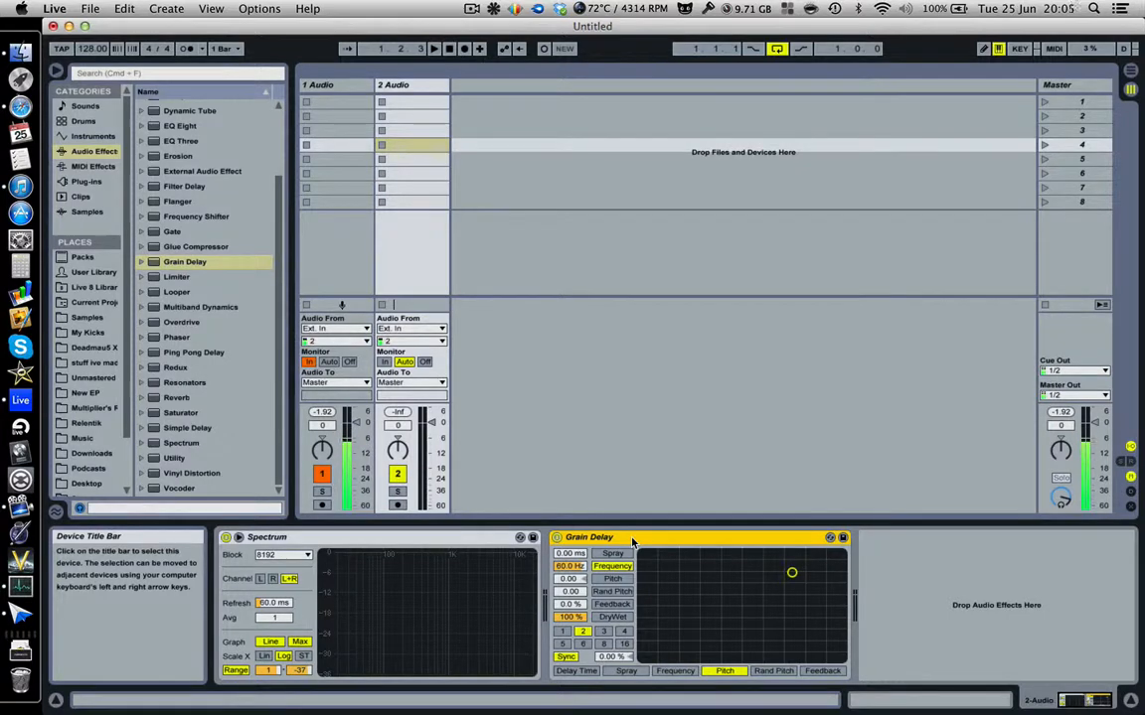
mouse_move(695, 591)
mouse_down()
mouse_move(715, 595)
mouse_move(776, 656)
mouse_move(820, 572)
mouse_move(646, 613)
mouse_move(746, 601)
mouse_move(680, 561)
mouse_move(689, 589)
mouse_up()
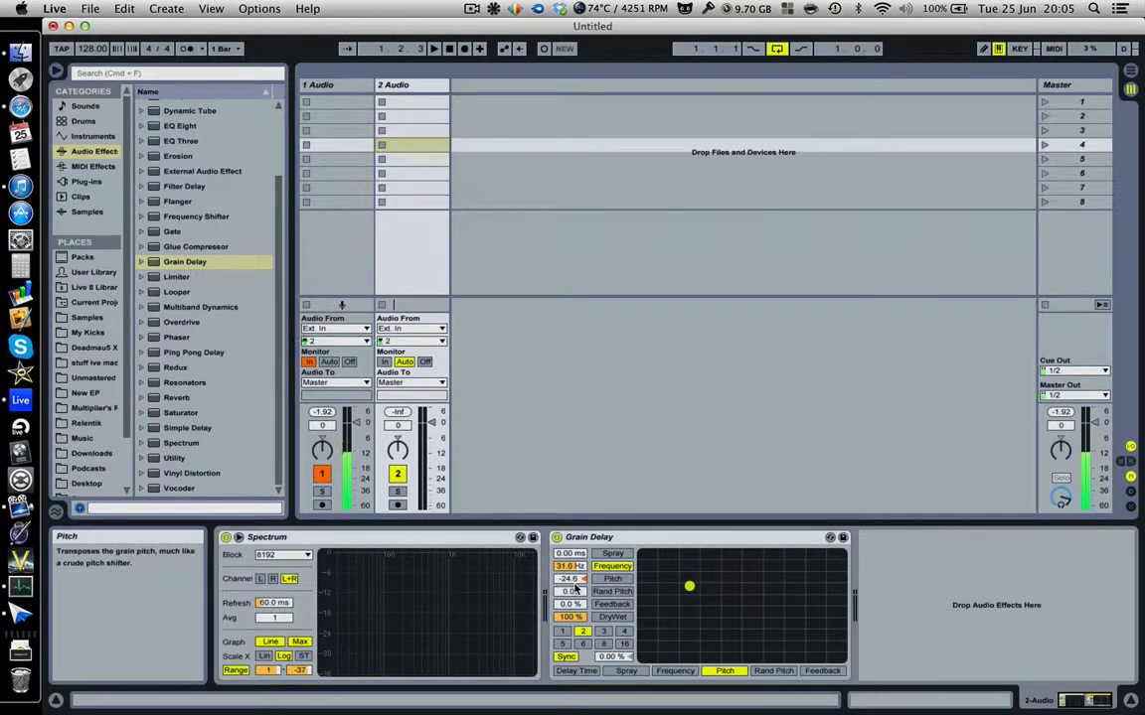
click(612, 553)
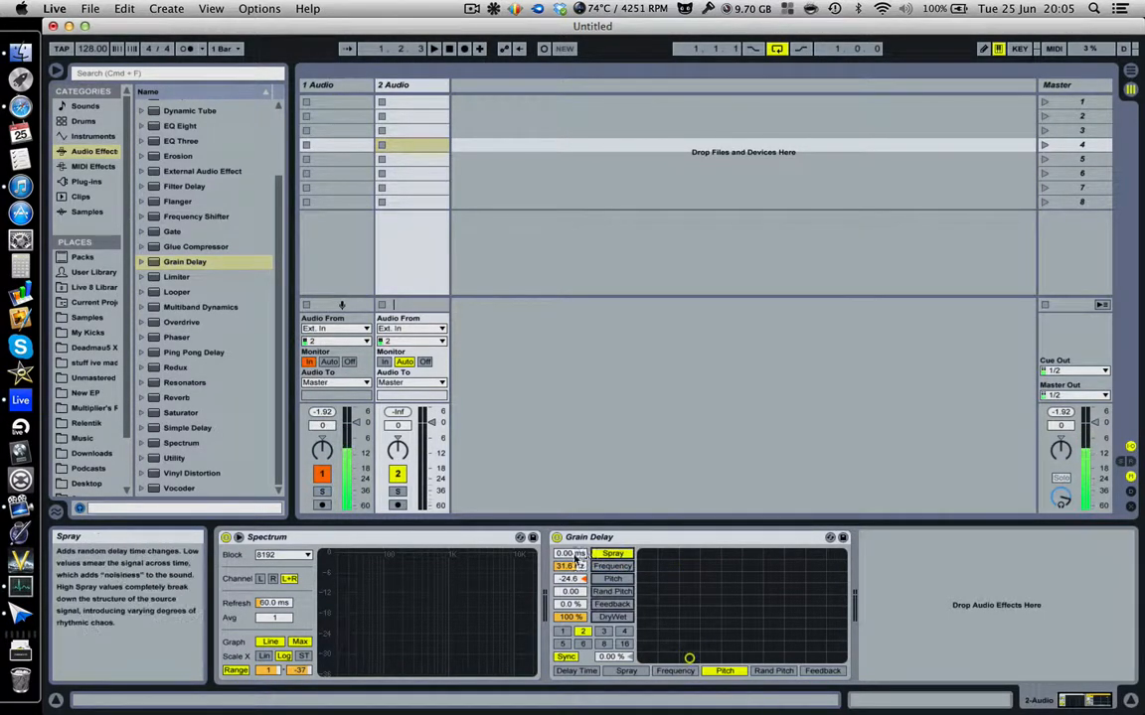
click(612, 566)
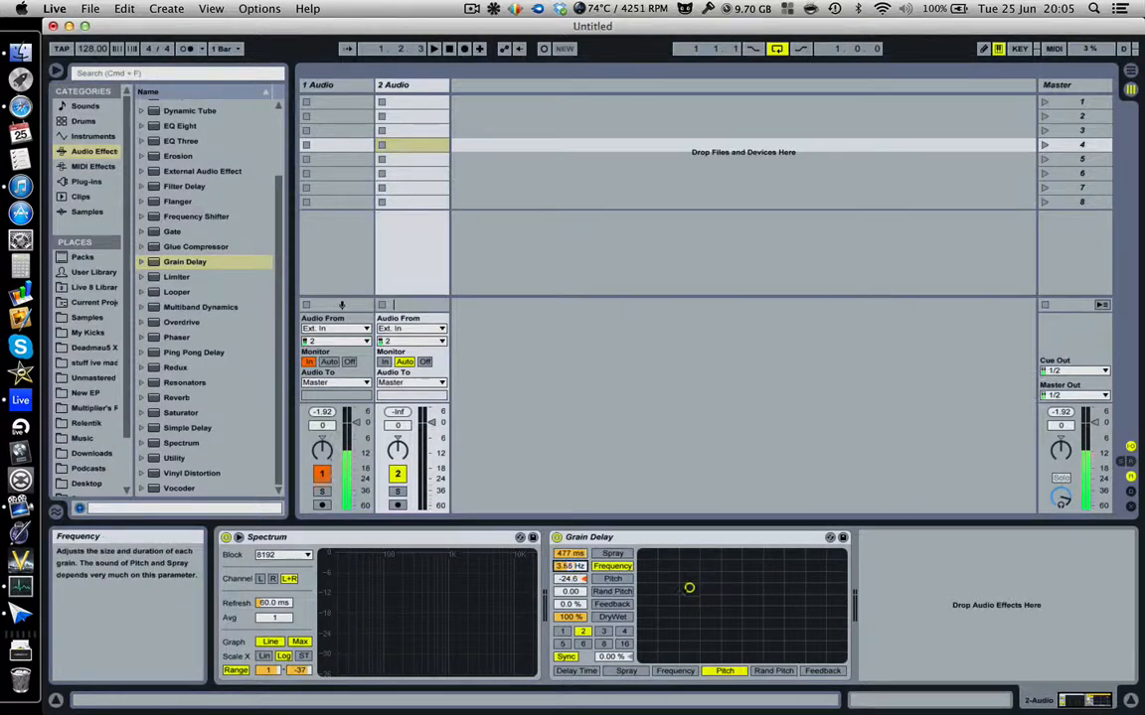
click(612, 578)
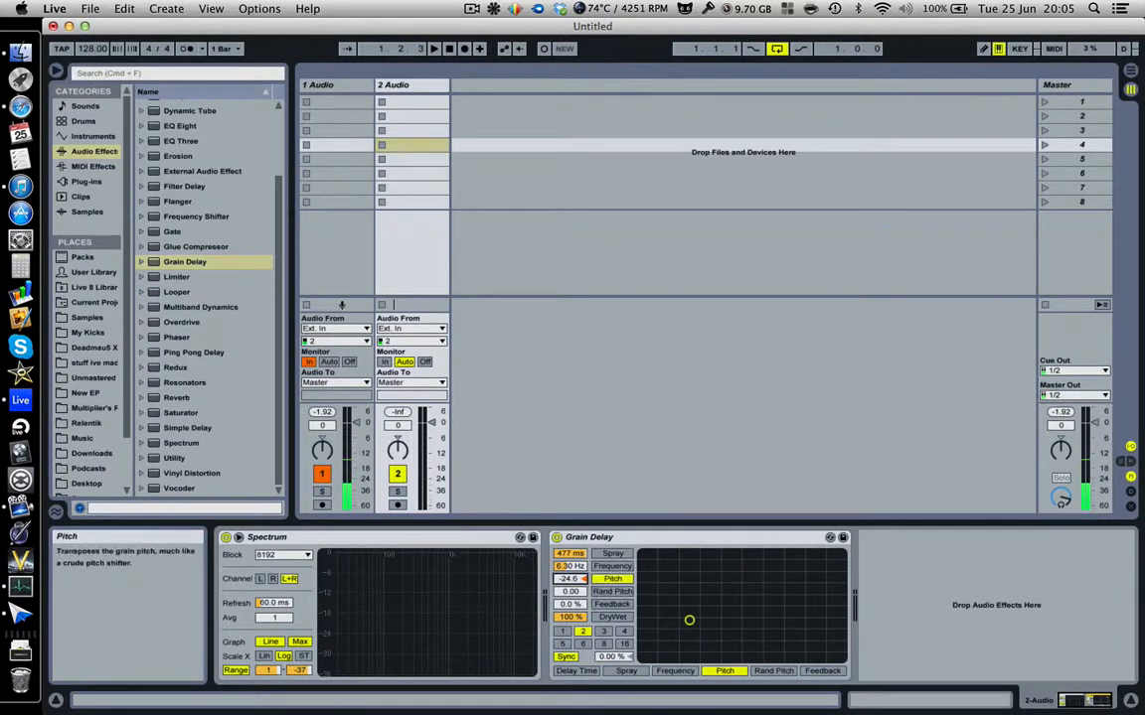
mouse_move(571, 579)
mouse_down()
mouse_move(572, 560)
mouse_move(576, 593)
mouse_up()
click(602, 592)
click(606, 604)
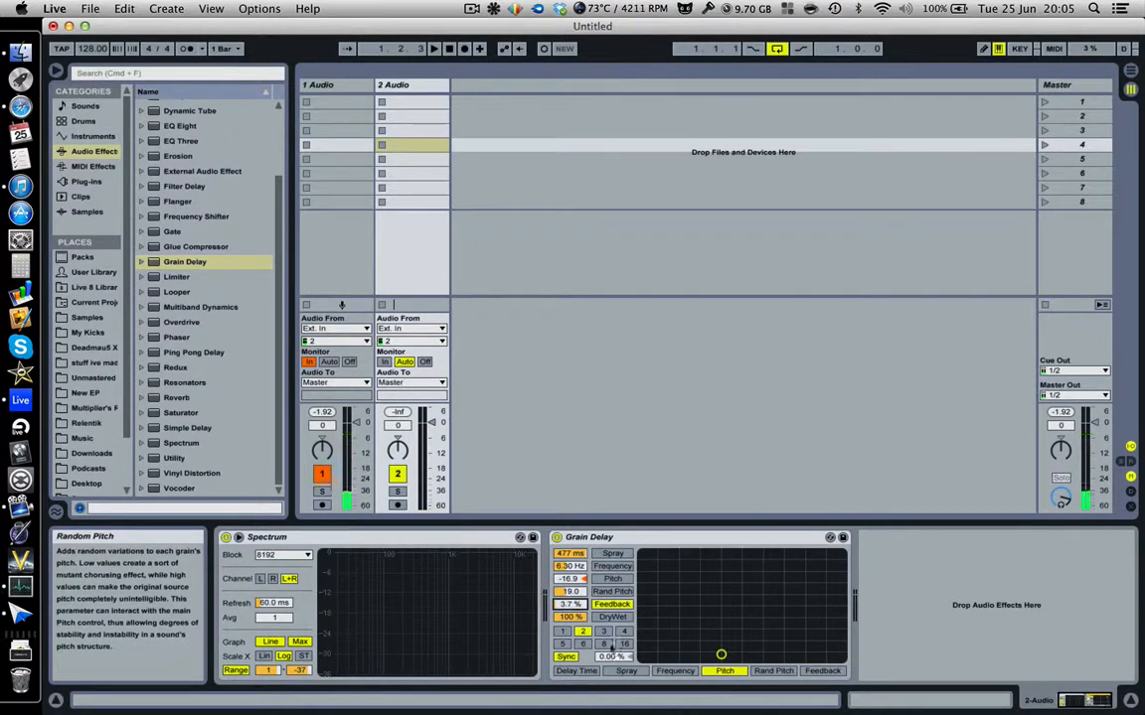
click(702, 594)
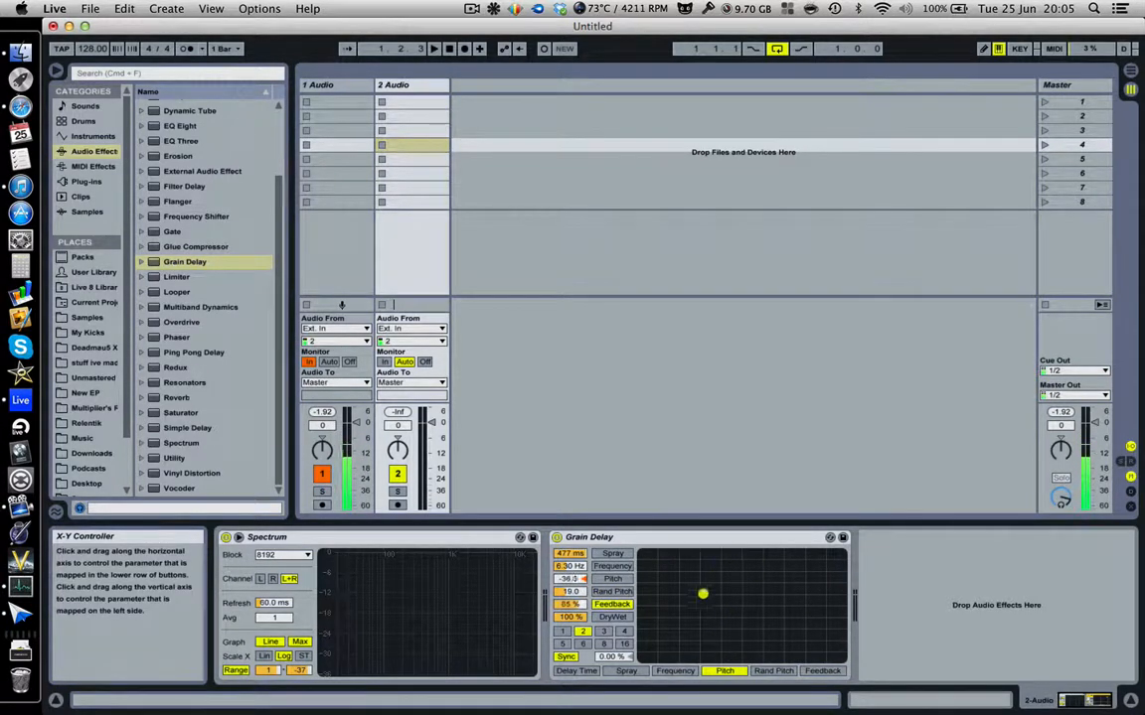
drag(703, 594, 720, 570)
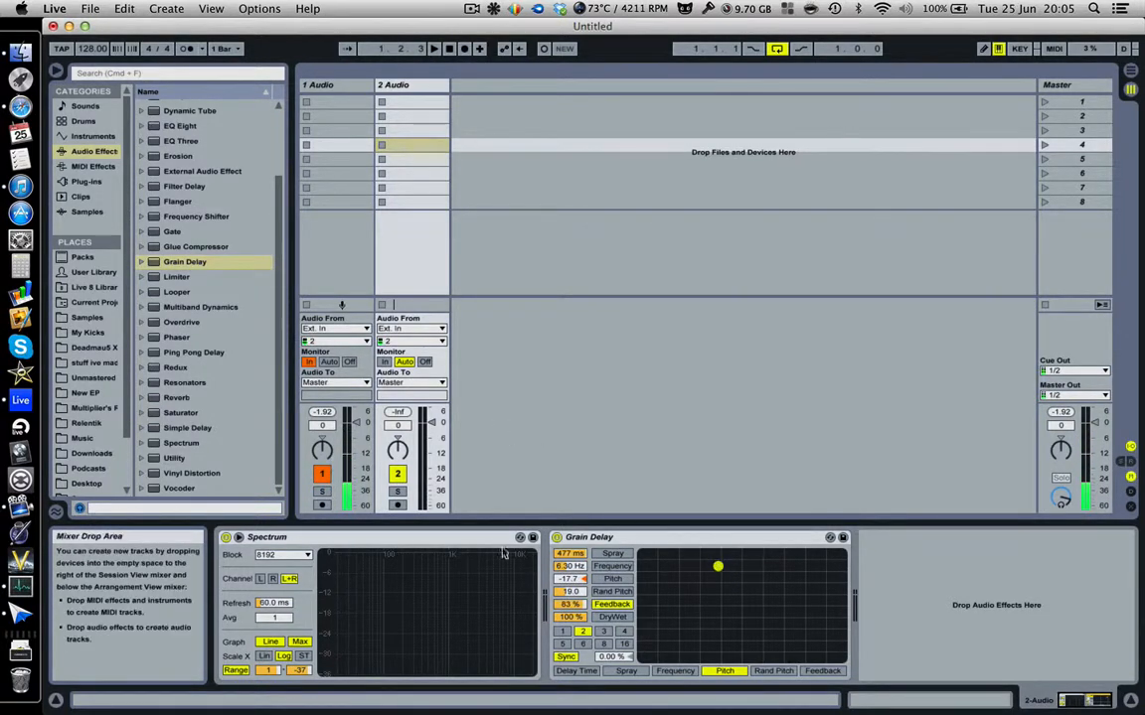
List Grain Delay's presets in the browser and delete the device from the track.
click(143, 263)
scroll(225, 349, down, 5)
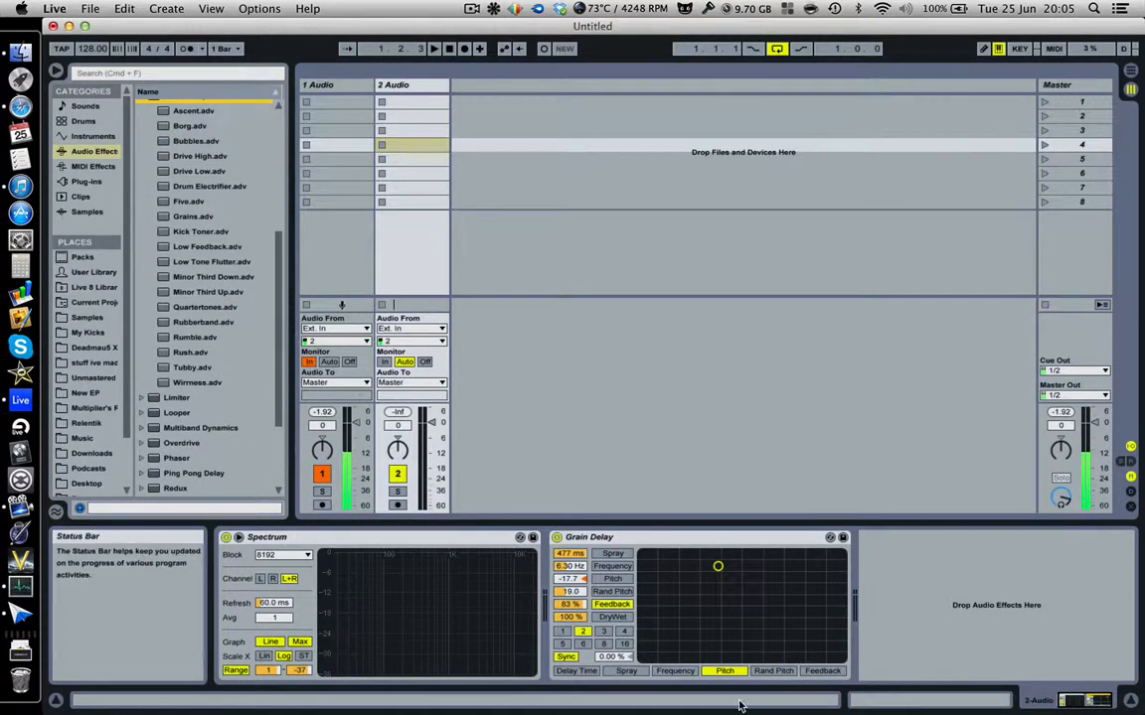
click(709, 537)
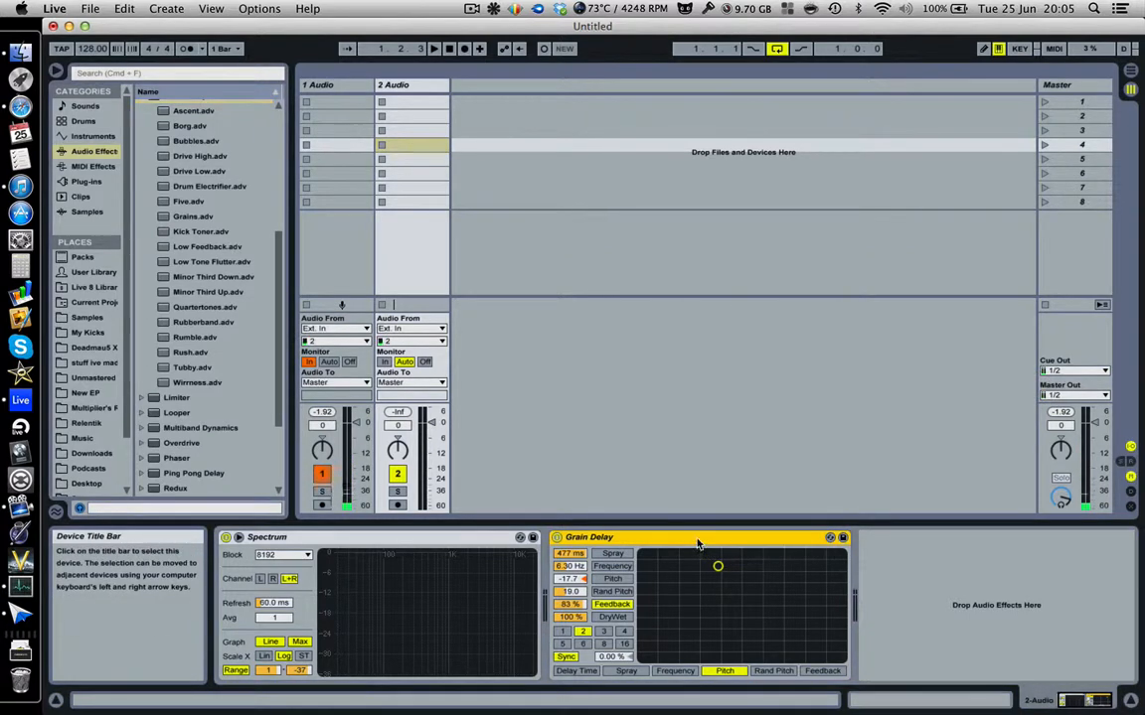
key(Delete)
Add a Limiter after Spectrum, raise its gain to 14.9 dB, then delete it.
drag(177, 397, 620, 541)
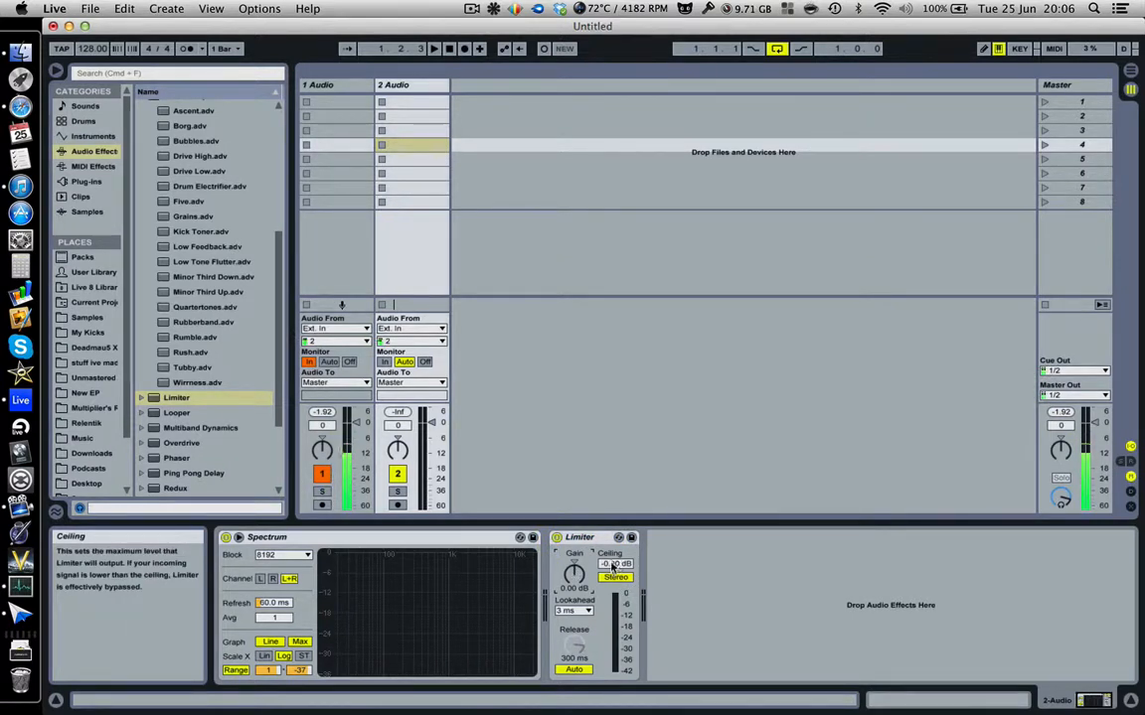
drag(575, 574, 575, 529)
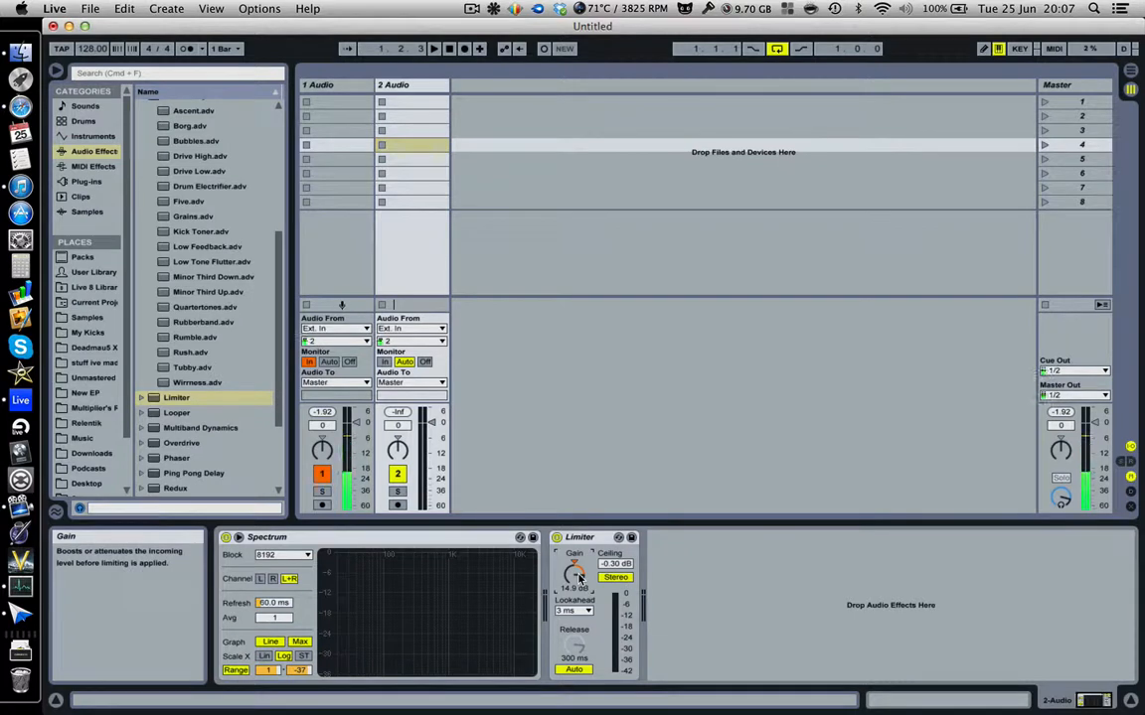
click(602, 538)
key(Delete)
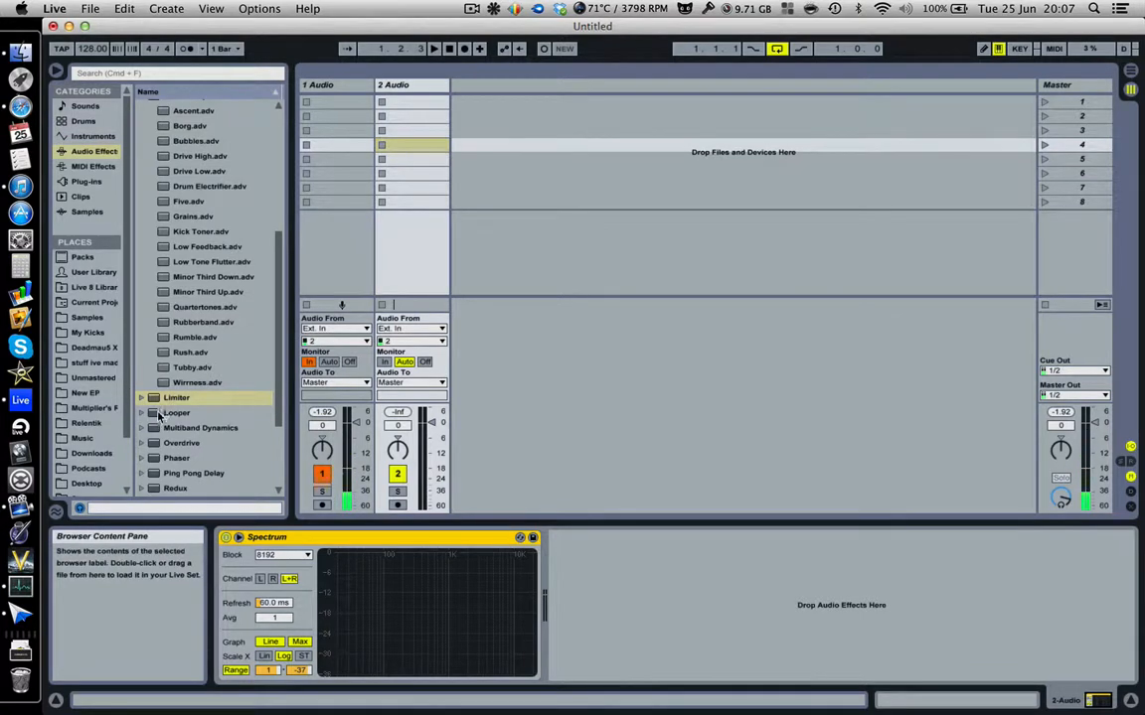
drag(159, 415, 582, 621)
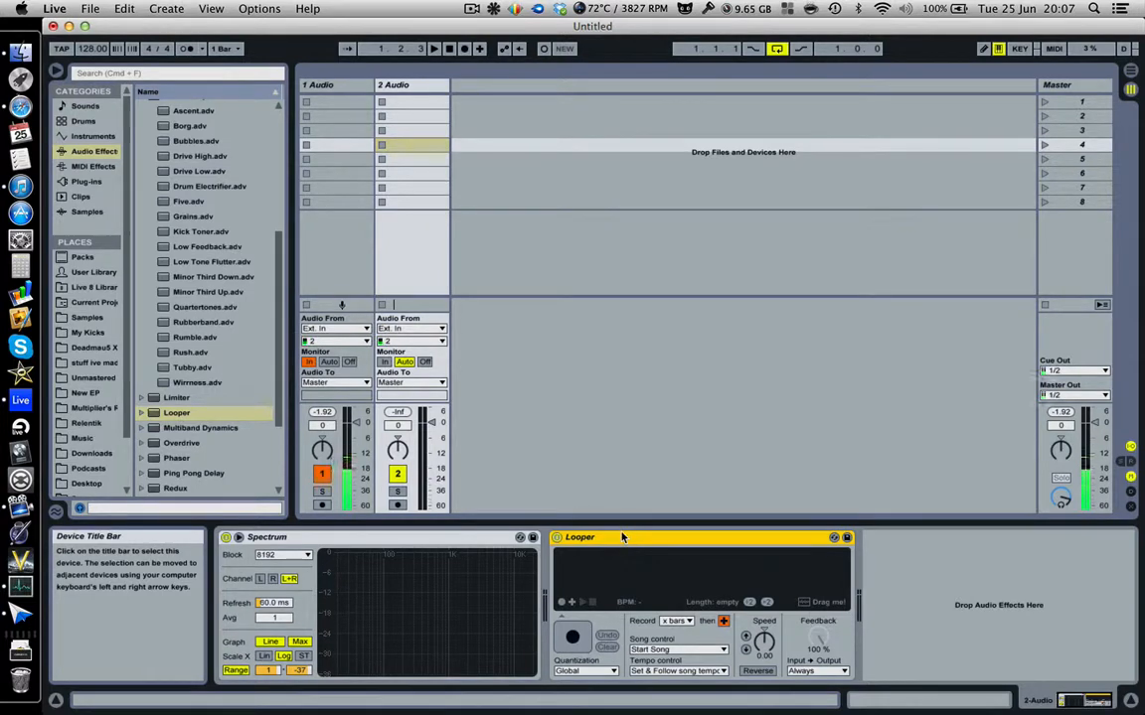
key(Delete)
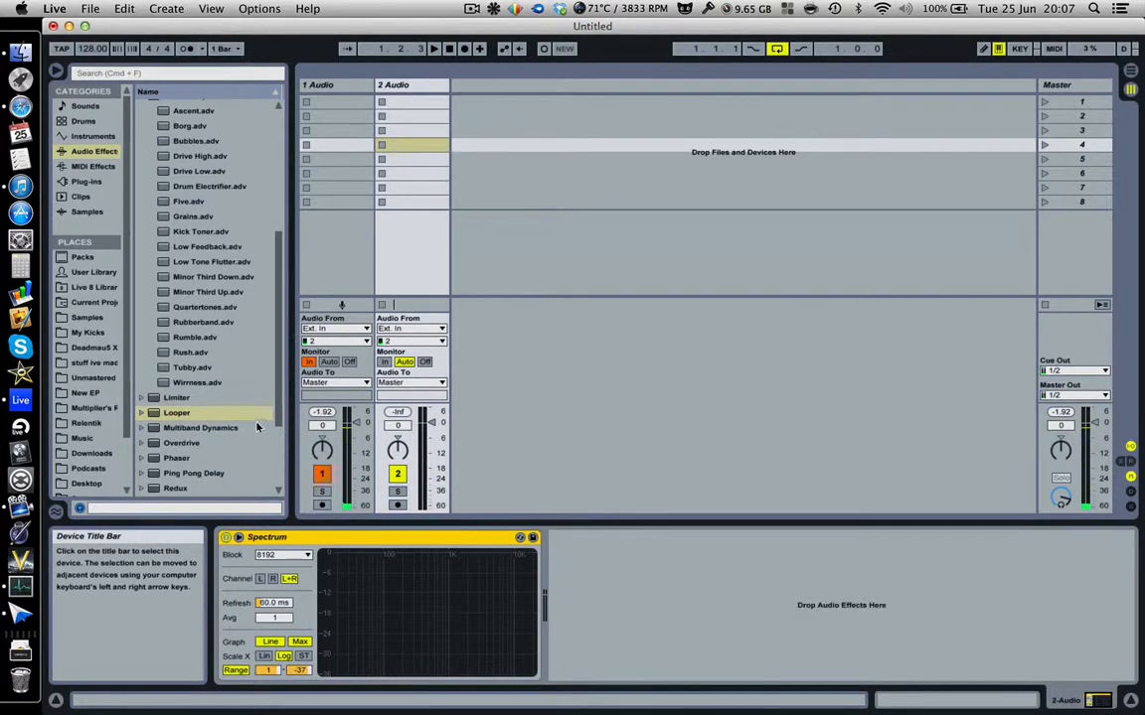
Load Multiband Dynamics, set its crossovers to 1.10 kHz and 1.52 kHz, then delete it.
scroll(239, 397, down, 4)
drag(199, 307, 556, 593)
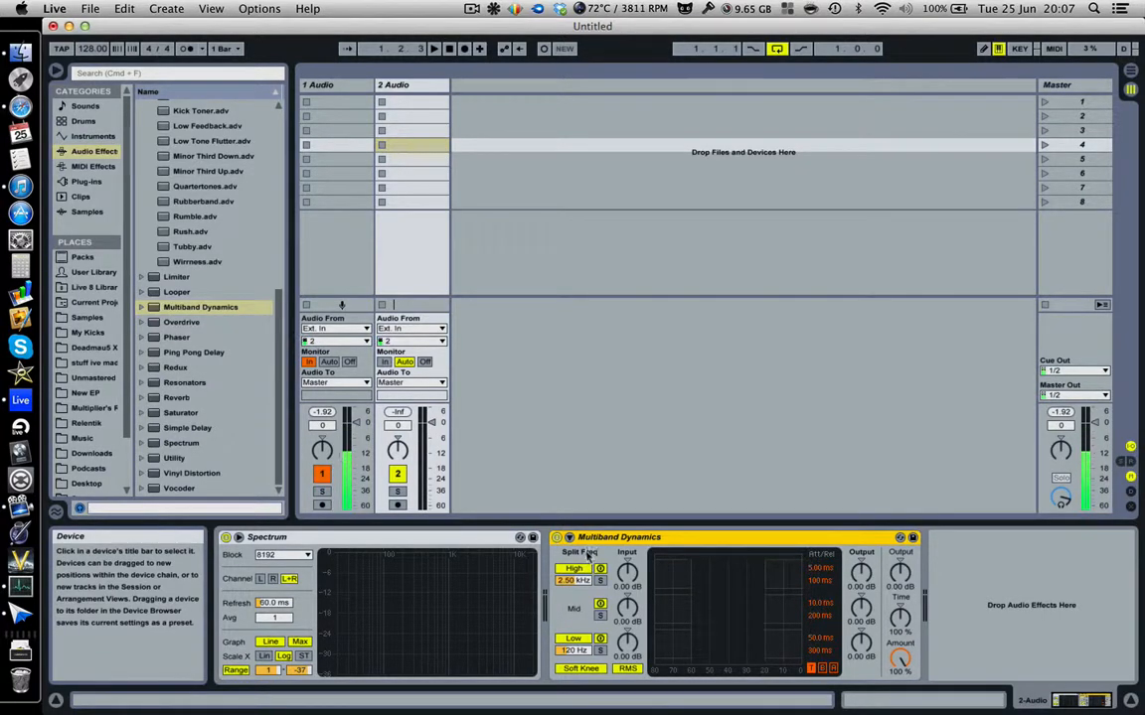
mouse_move(578, 581)
mouse_down()
mouse_move(578, 613)
mouse_move(578, 574)
mouse_up()
drag(582, 651, 583, 639)
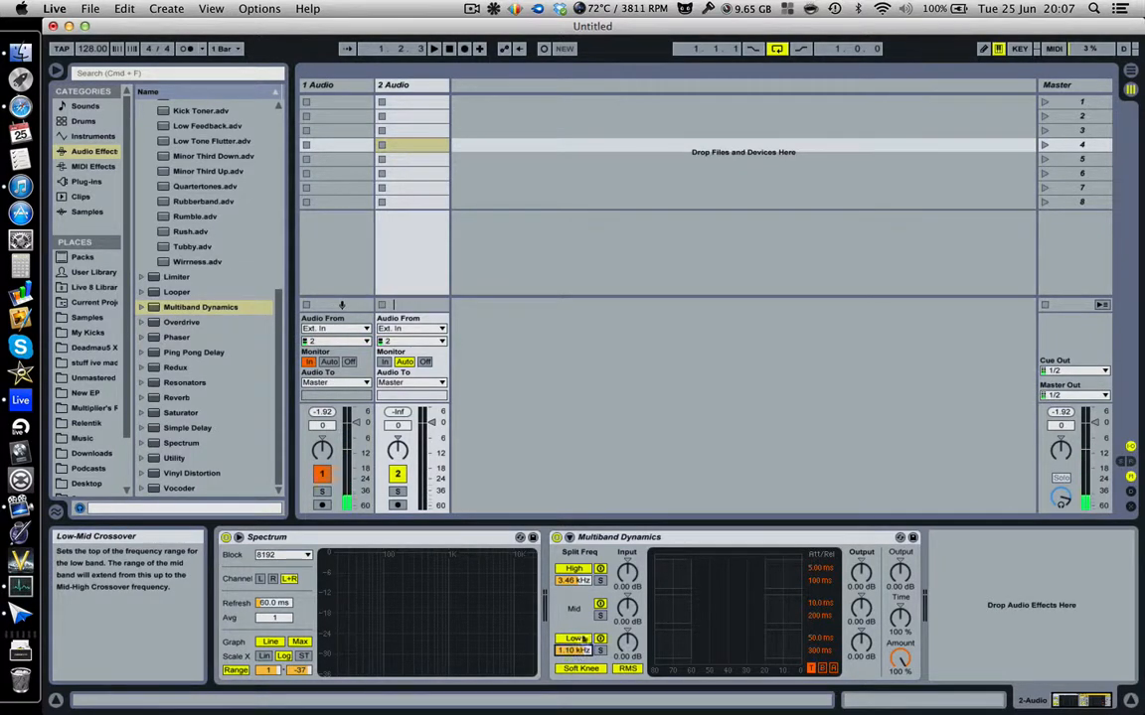
drag(579, 578, 579, 582)
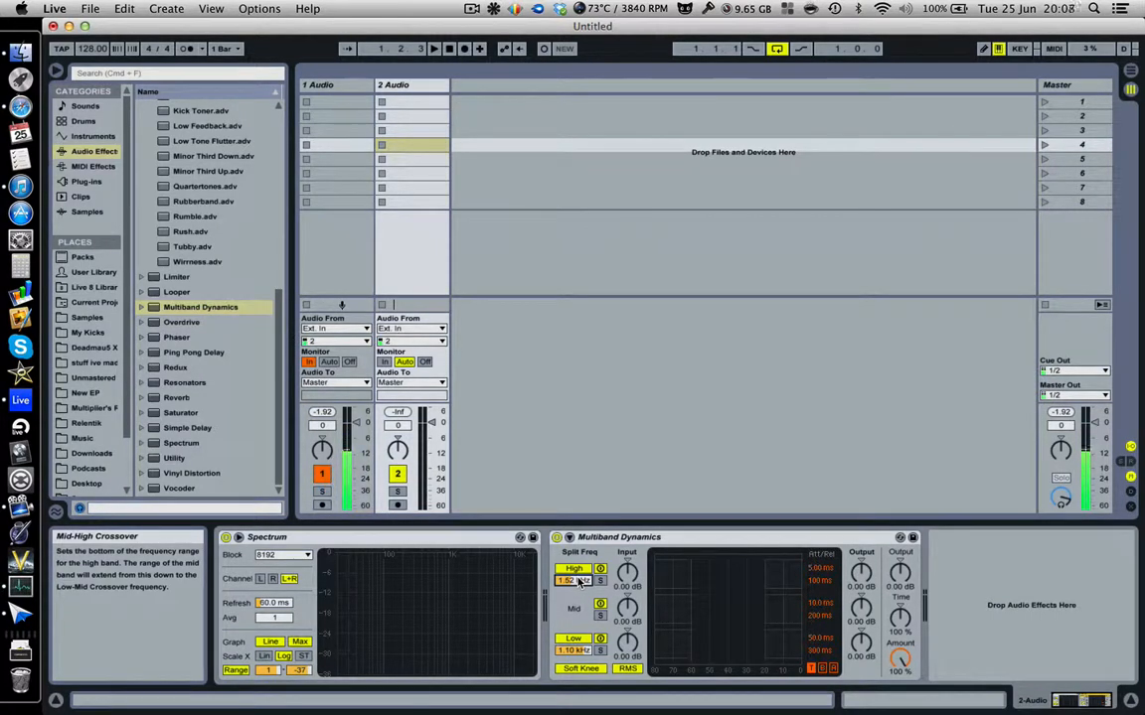
click(629, 538)
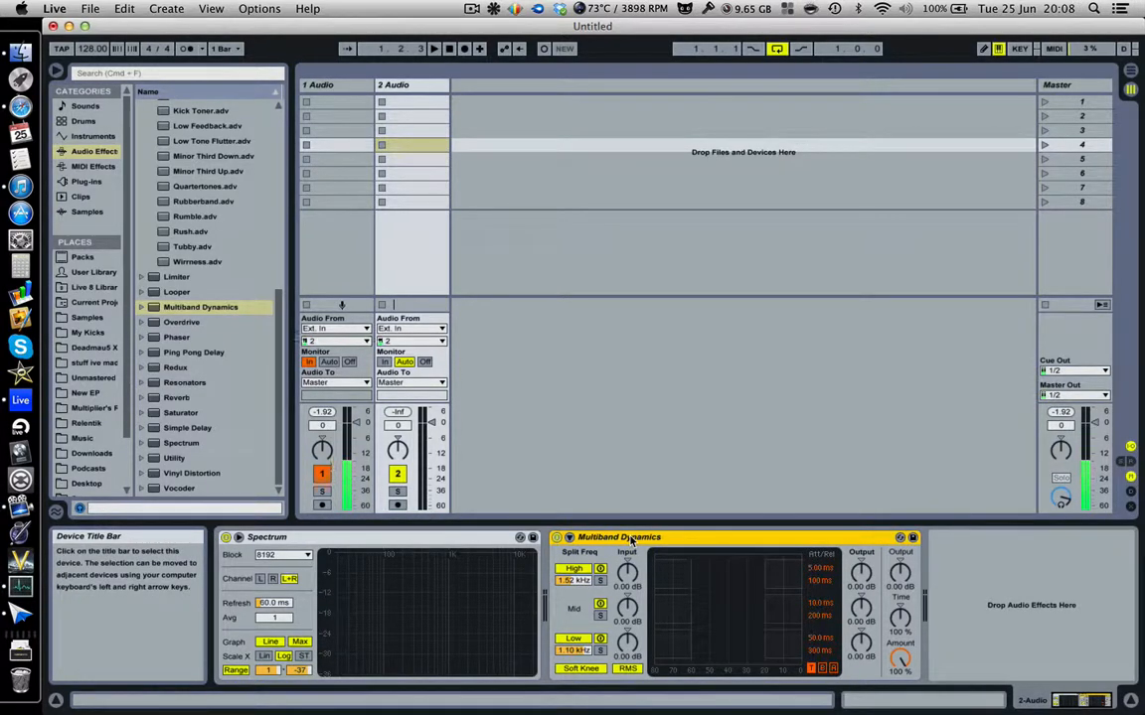
key(Delete)
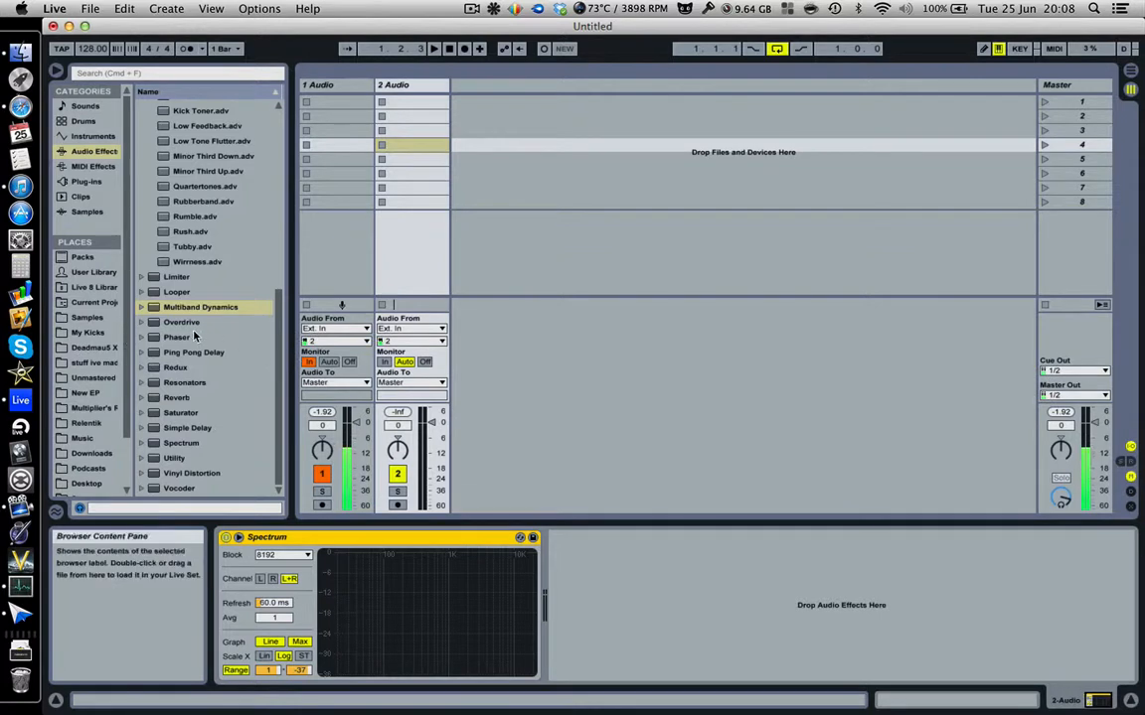
Add Overdrive after Spectrum, move its filter band to 6.20 kHz with width 4.93, then remove it.
drag(181, 322, 613, 622)
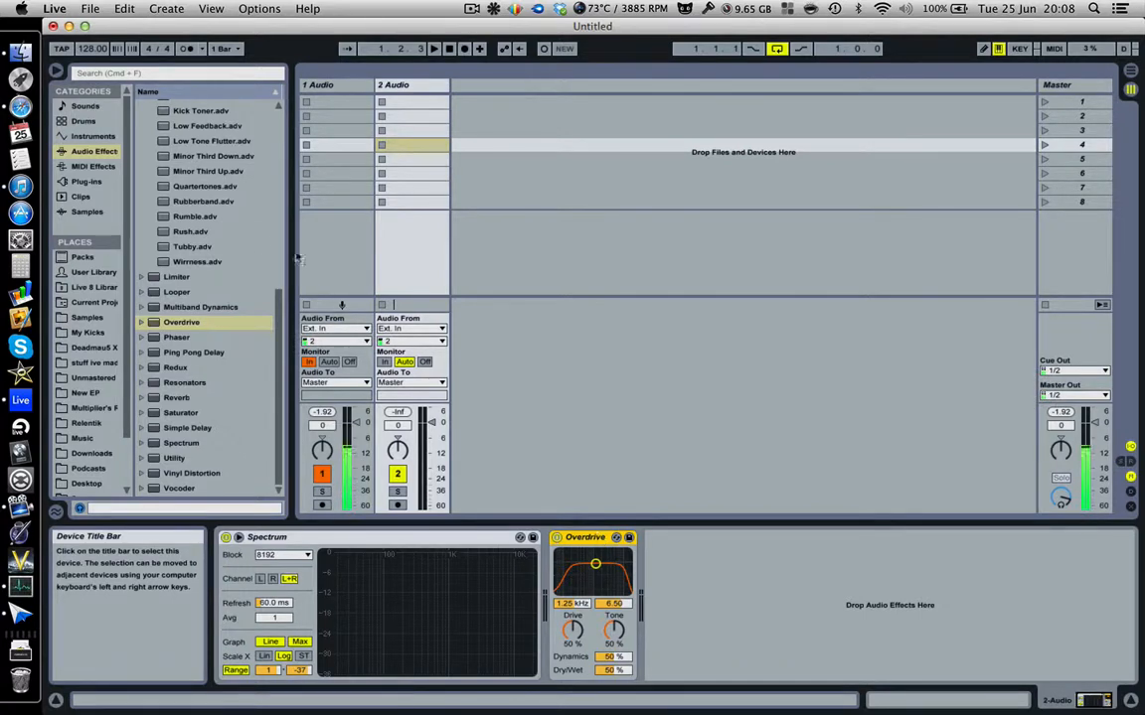
scroll(228, 303, up, 10)
scroll(227, 303, down, 10)
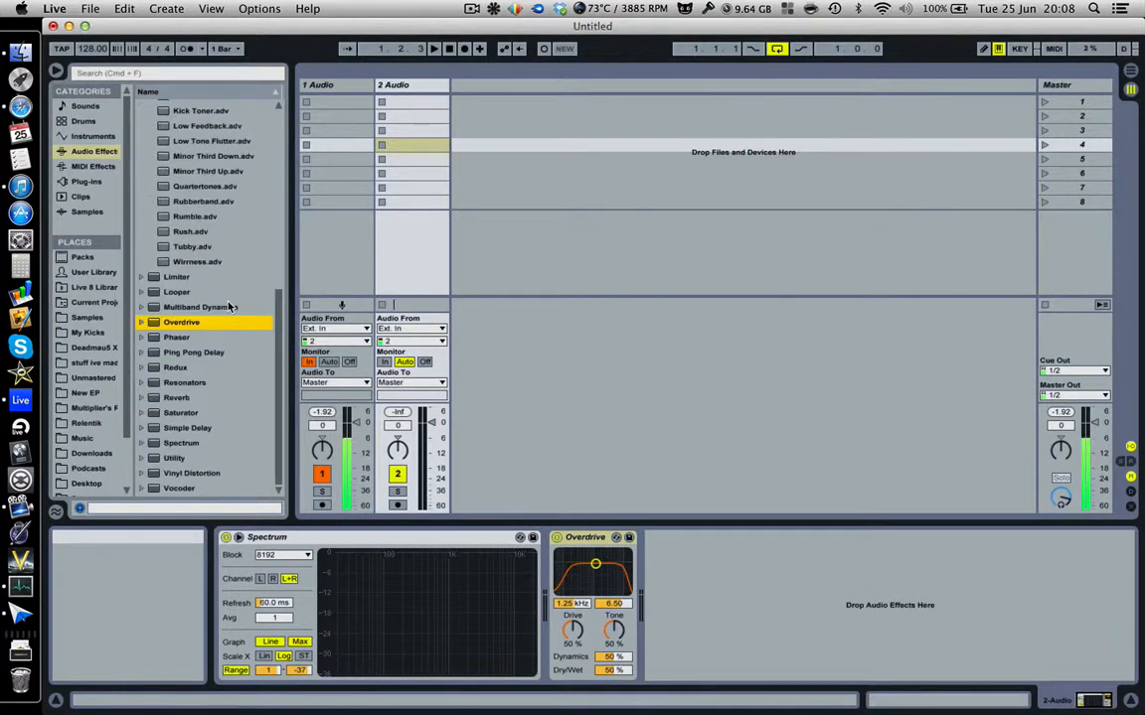
mouse_move(595, 565)
mouse_down()
mouse_move(588, 578)
mouse_move(614, 572)
mouse_up()
click(594, 539)
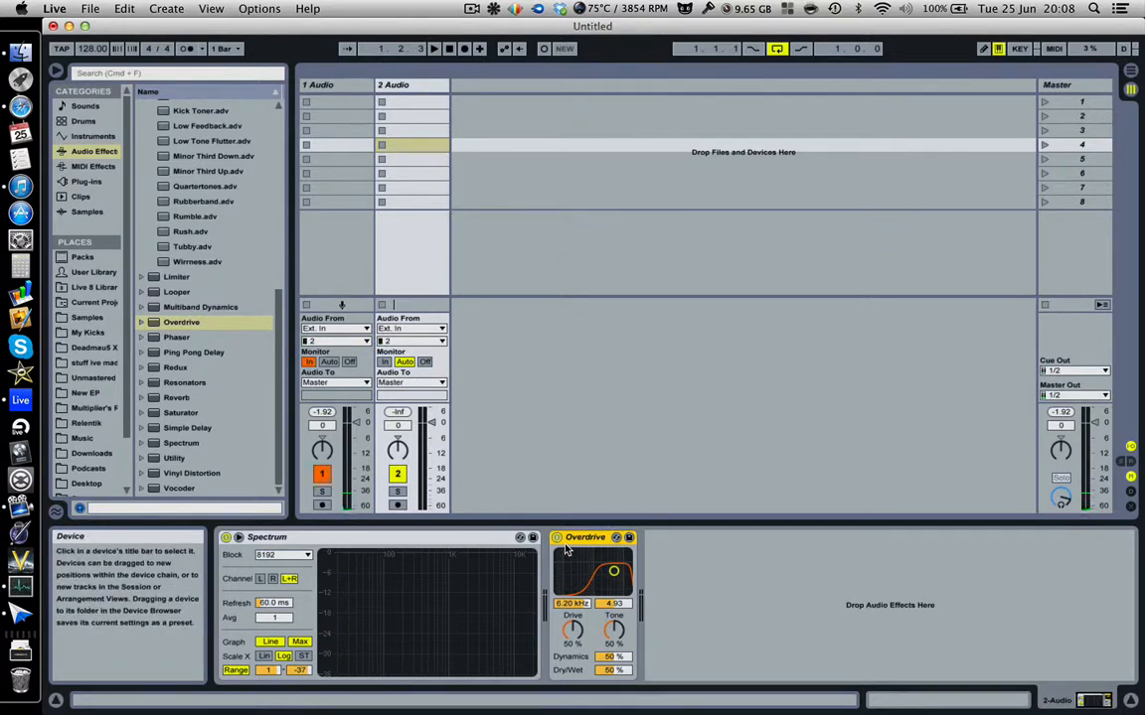
key(Delete)
Add a Phaser after Spectrum, sweep its frequency down to 1.74 kHz, then delete it.
drag(155, 339, 723, 625)
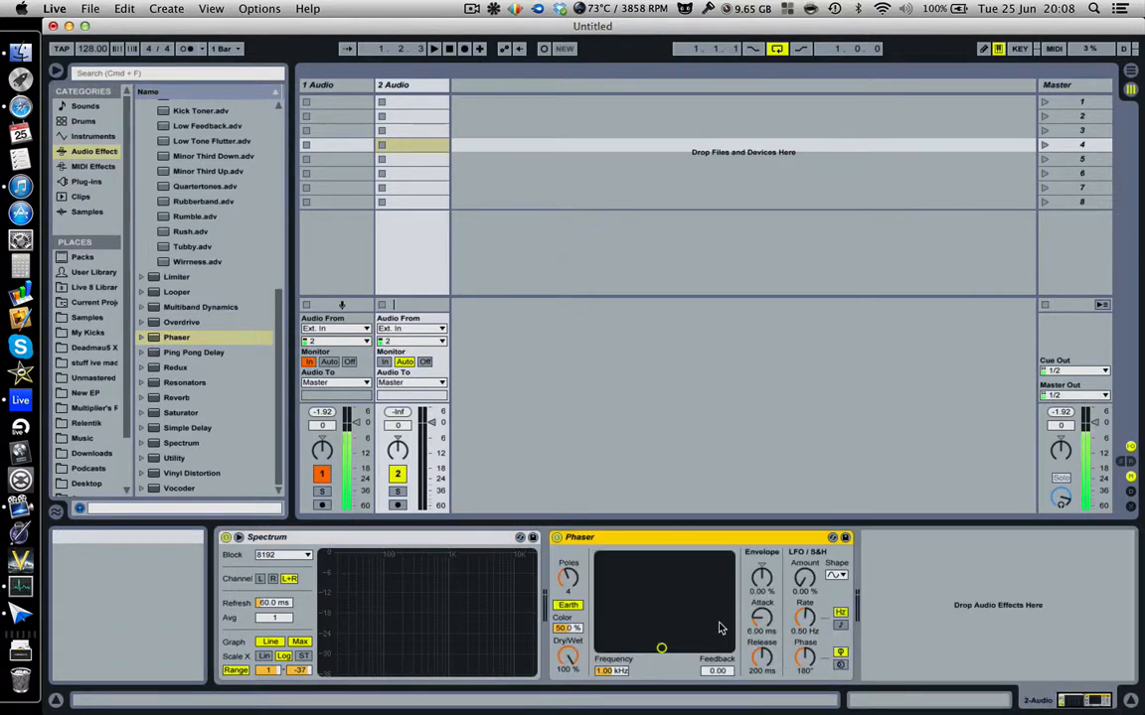
drag(714, 623, 673, 610)
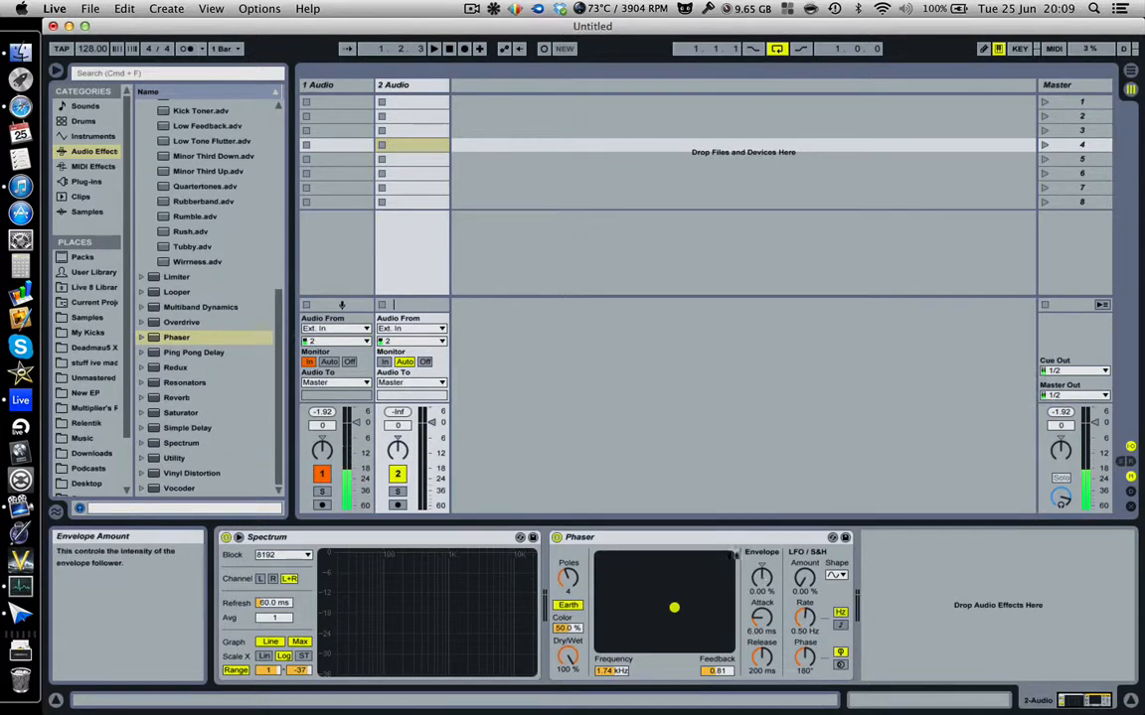
click(721, 536)
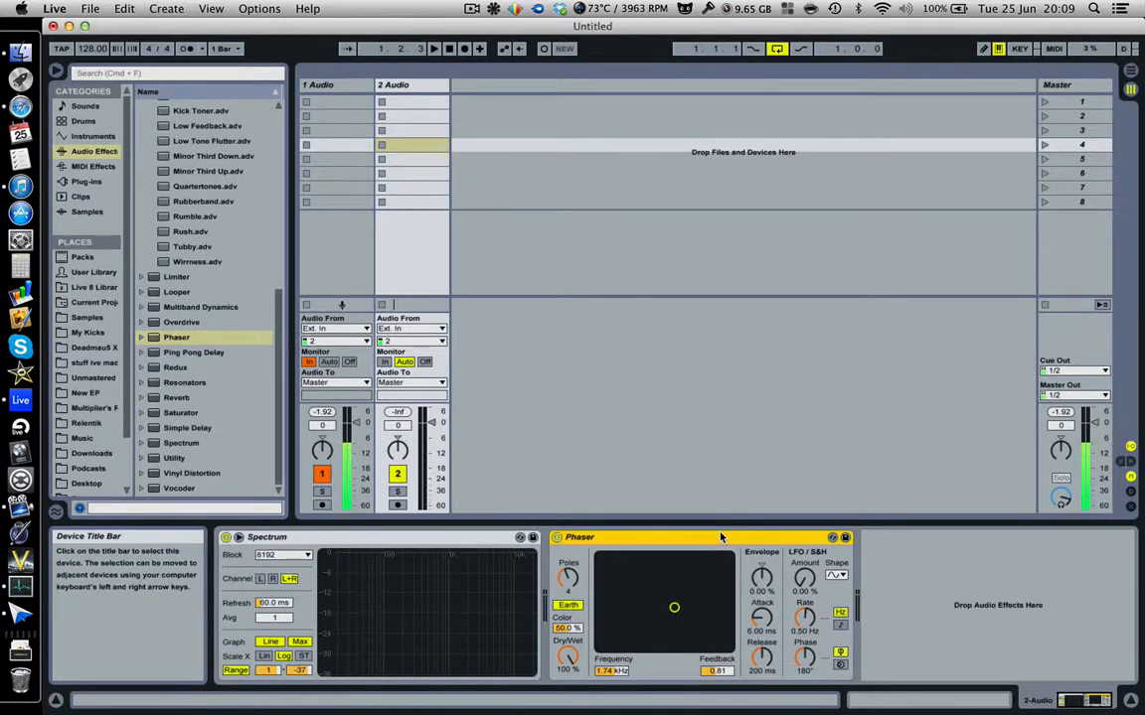
key(Delete)
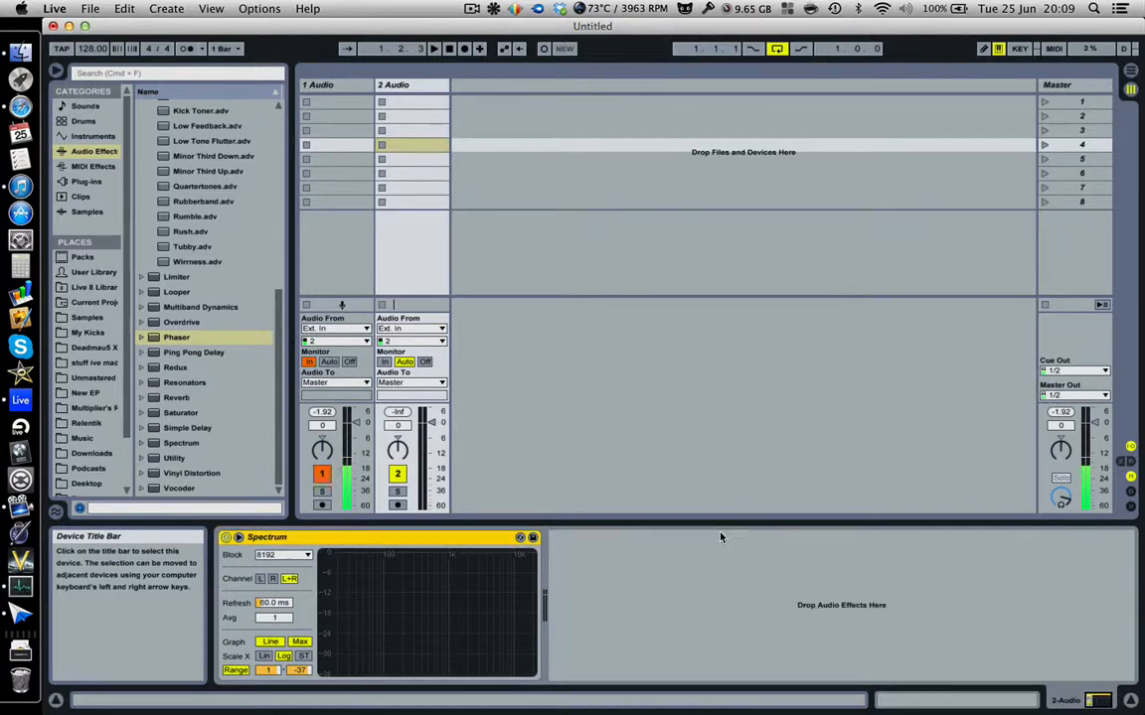
Load Ping Pong Delay, set delay to 3 sixteenths and filter to 285 Hz, then delete it.
double_click(174, 354)
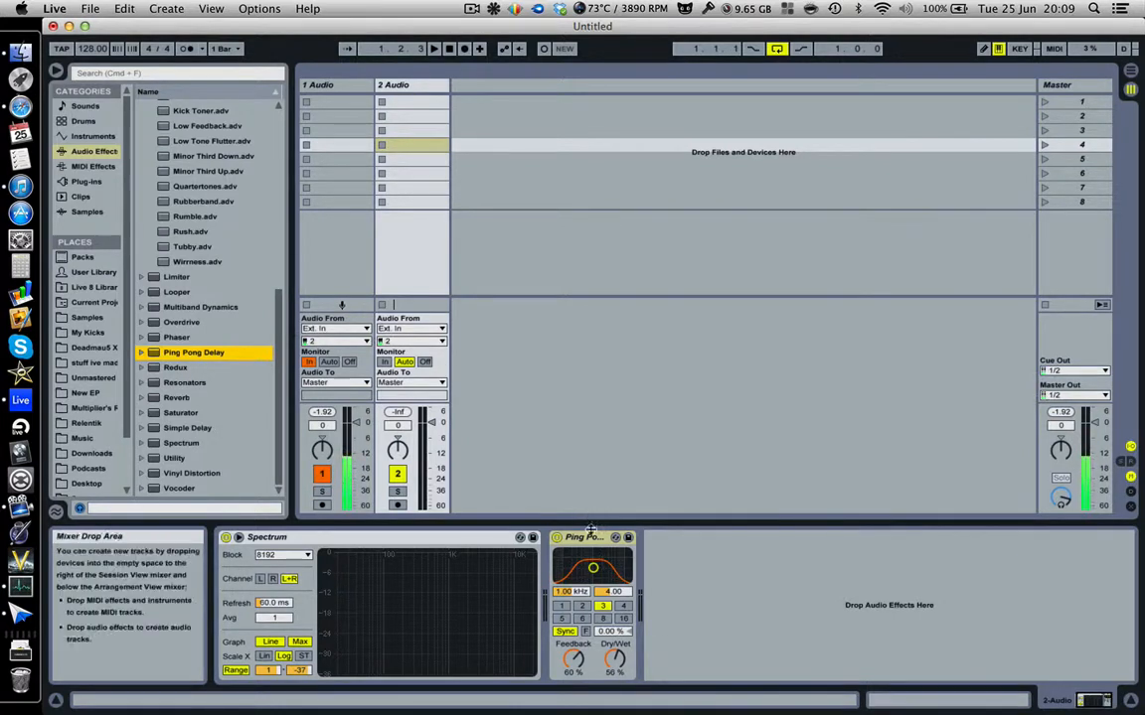
click(600, 618)
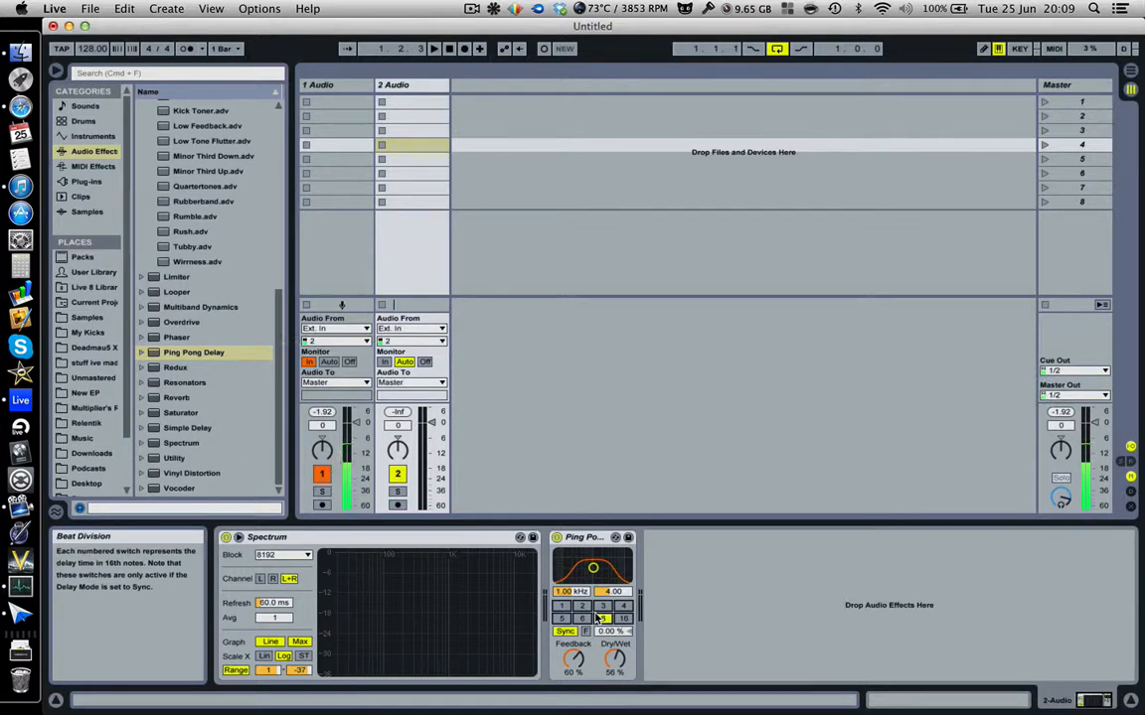
click(601, 605)
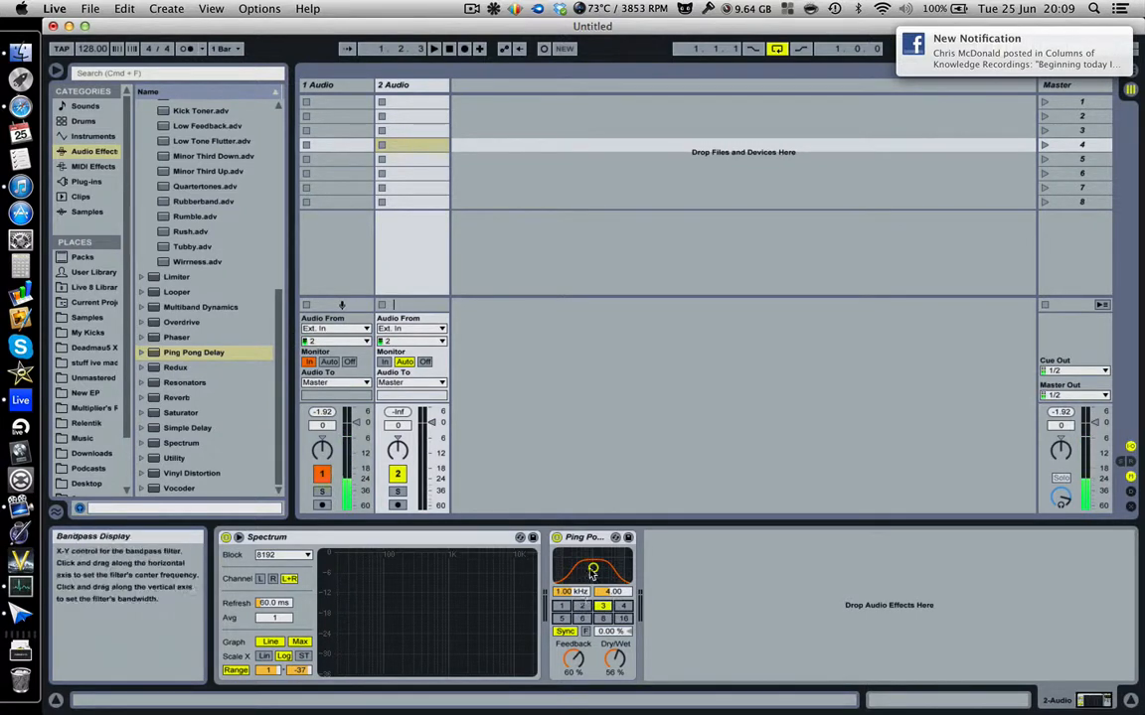
mouse_move(592, 568)
mouse_down()
mouse_move(557, 553)
mouse_move(587, 577)
mouse_move(621, 567)
mouse_move(578, 560)
mouse_up()
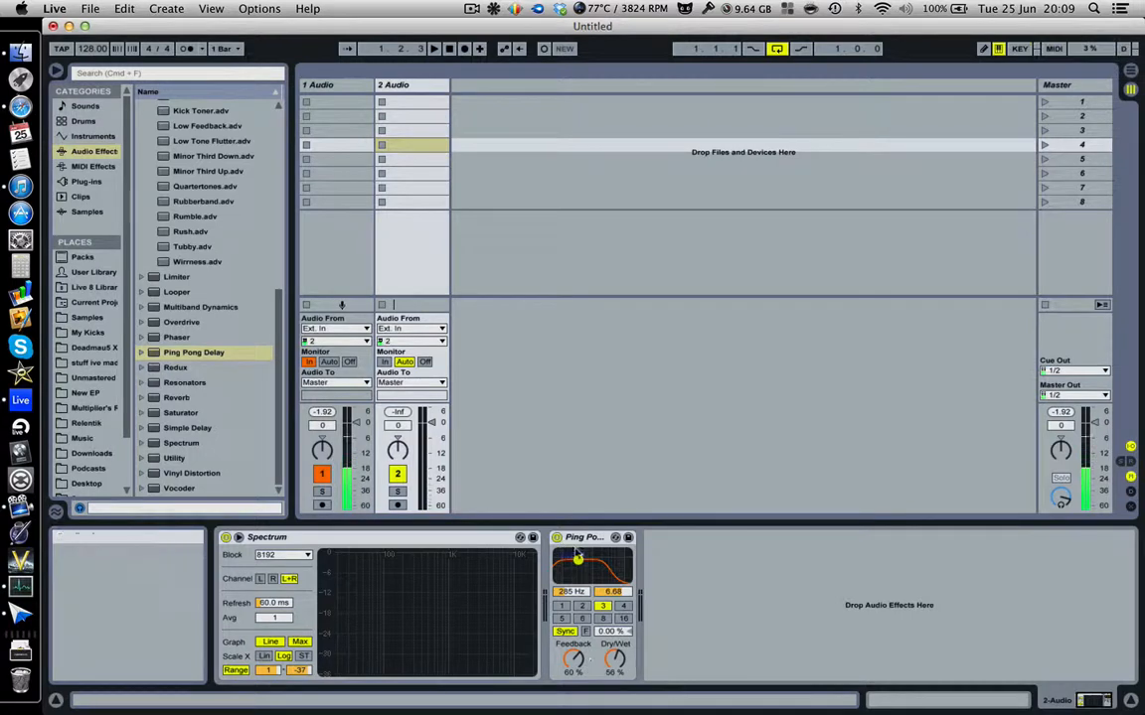
click(588, 539)
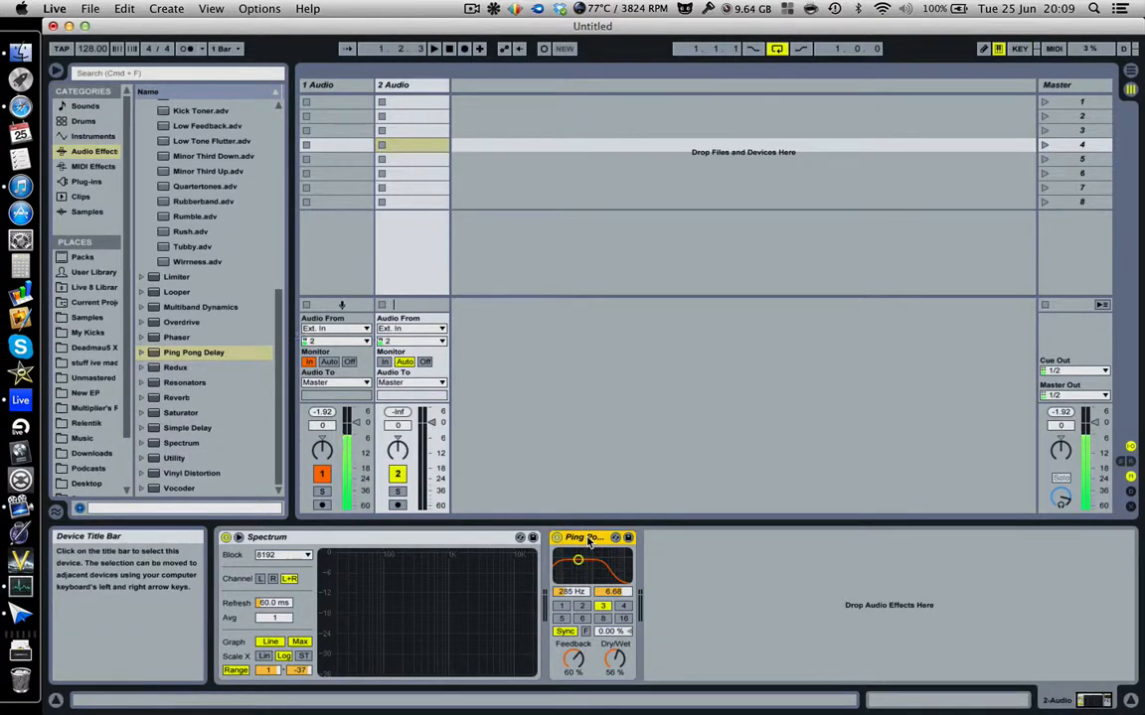
key(Delete)
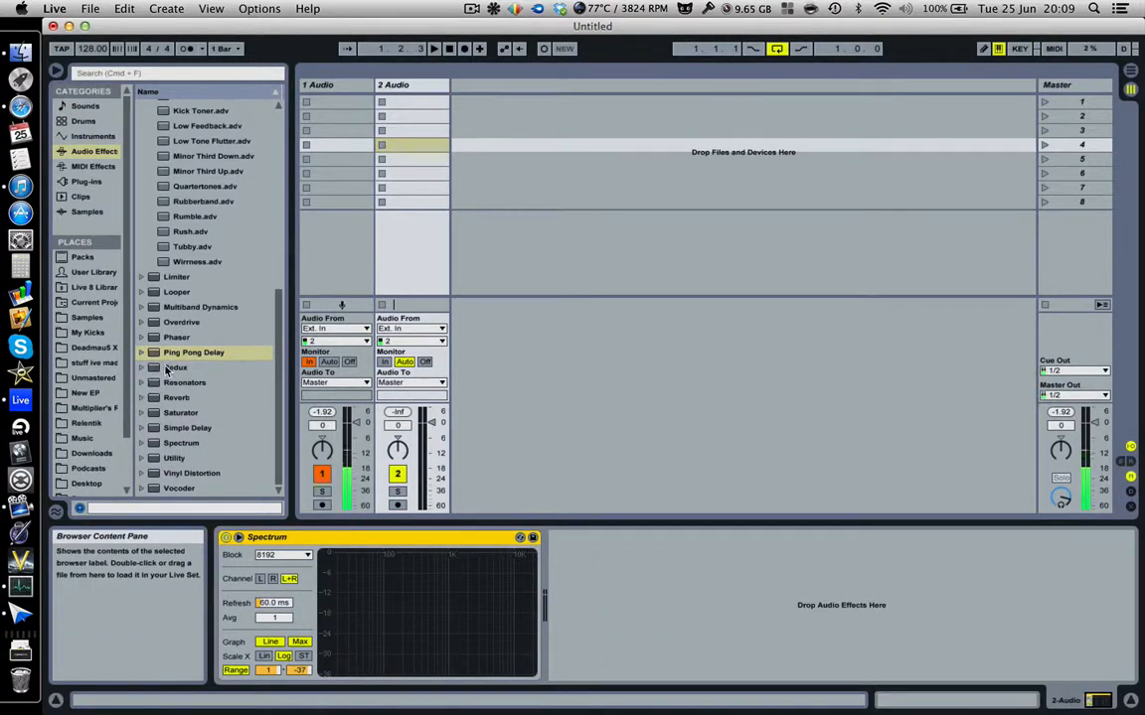
Add Redux with Soft downsampling at 20.0 and bit reduction on at 4 bits.
drag(169, 370, 573, 606)
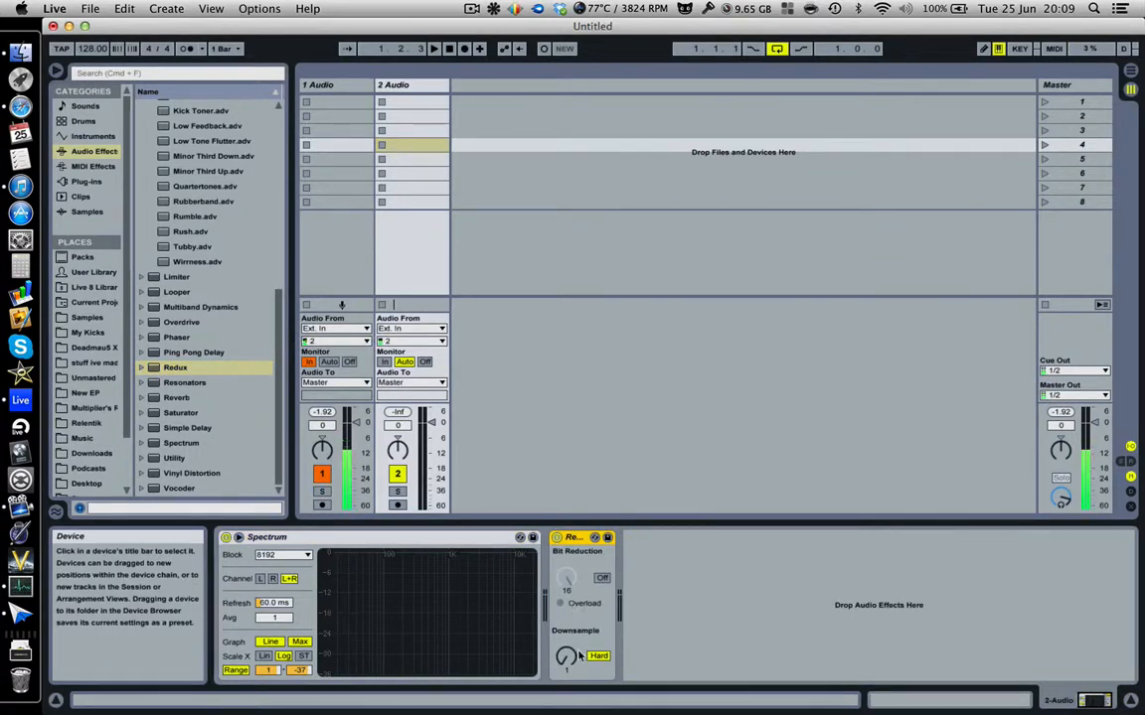
mouse_move(573, 654)
mouse_down()
mouse_move(571, 606)
mouse_move(571, 651)
mouse_up()
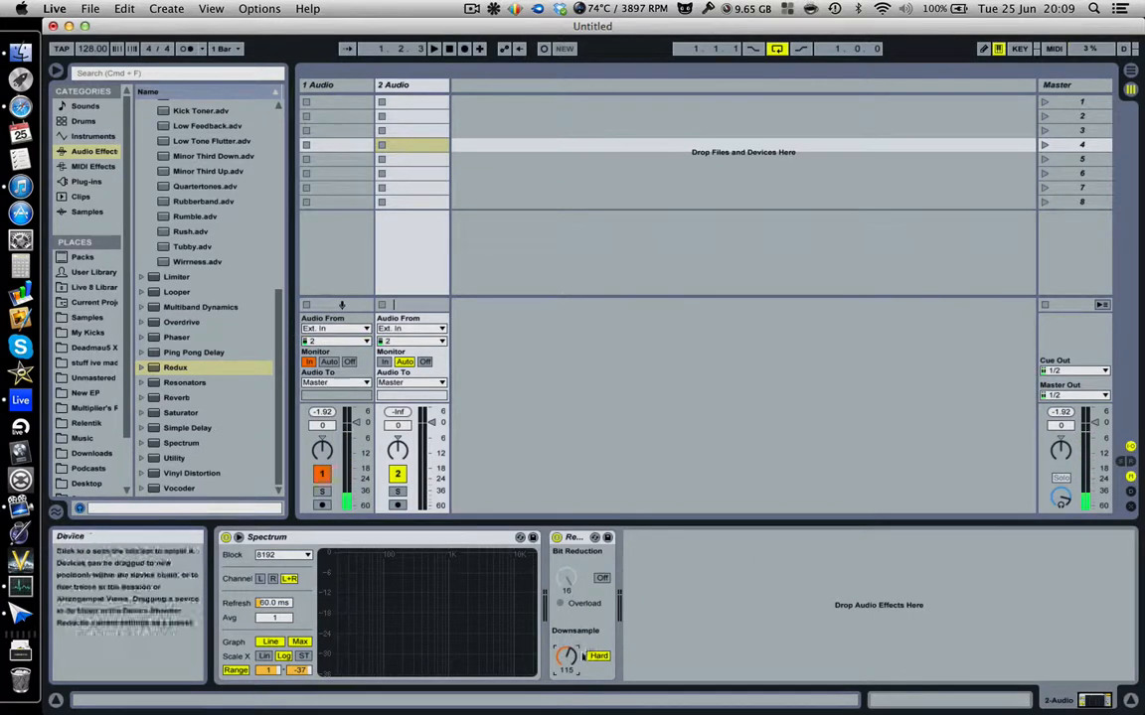
mouse_move(570, 655)
mouse_down()
mouse_move(567, 703)
mouse_move(561, 654)
mouse_up()
click(598, 656)
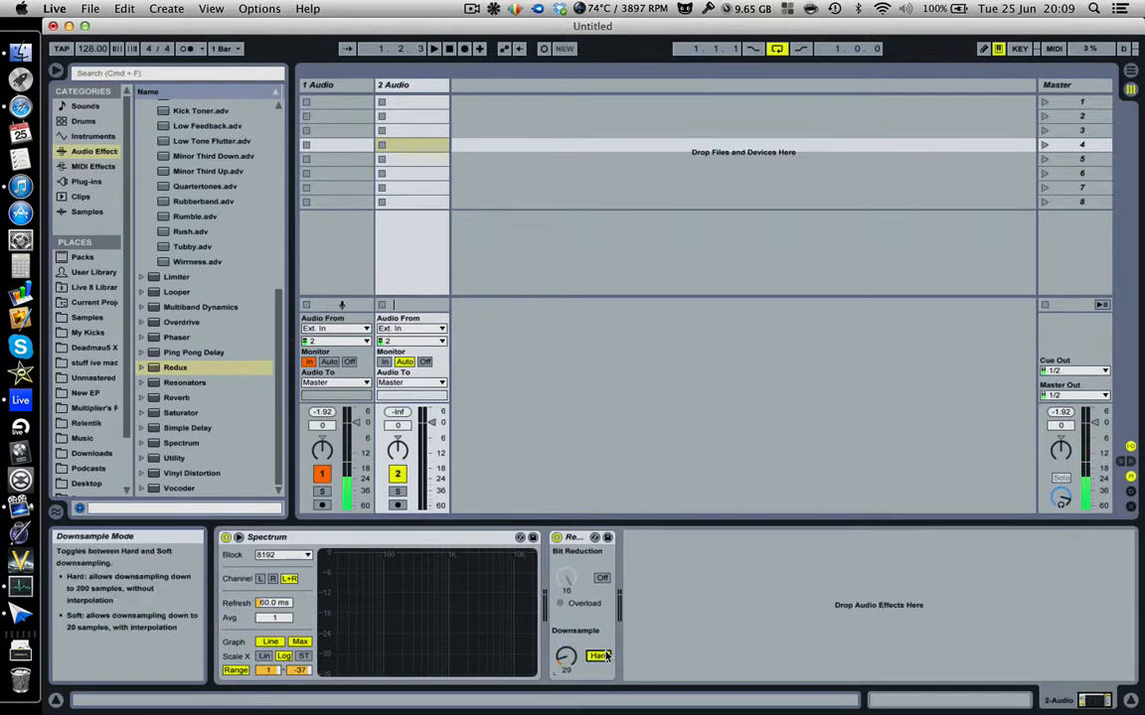
click(600, 579)
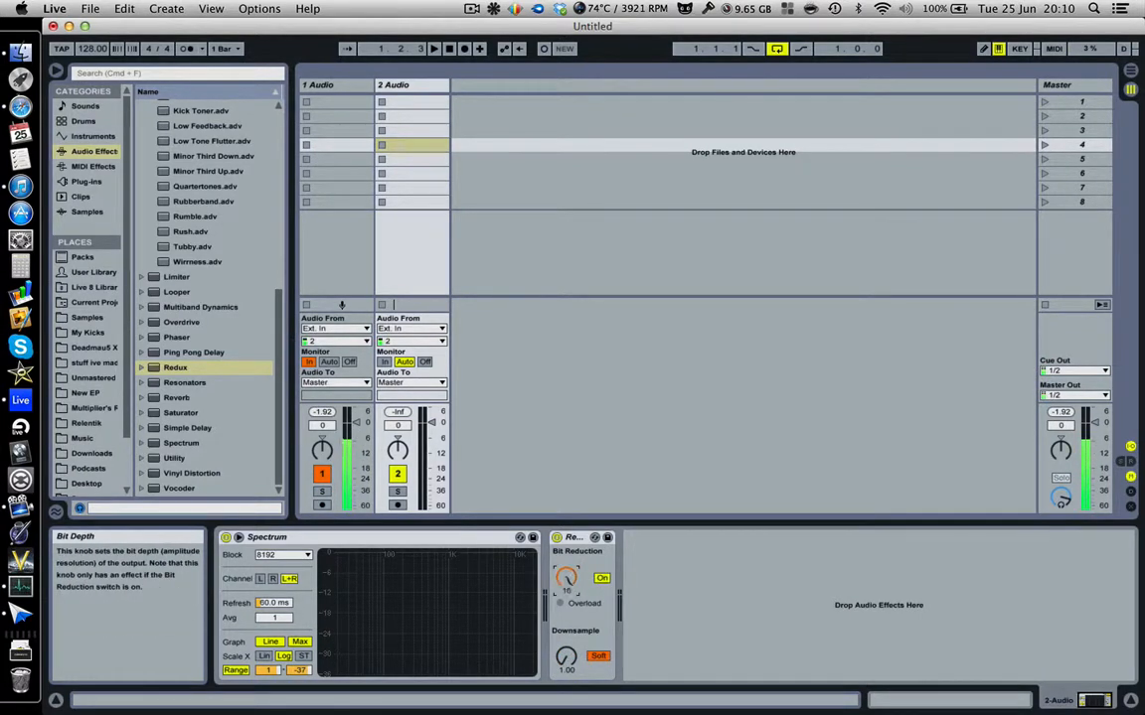
drag(567, 658, 567, 576)
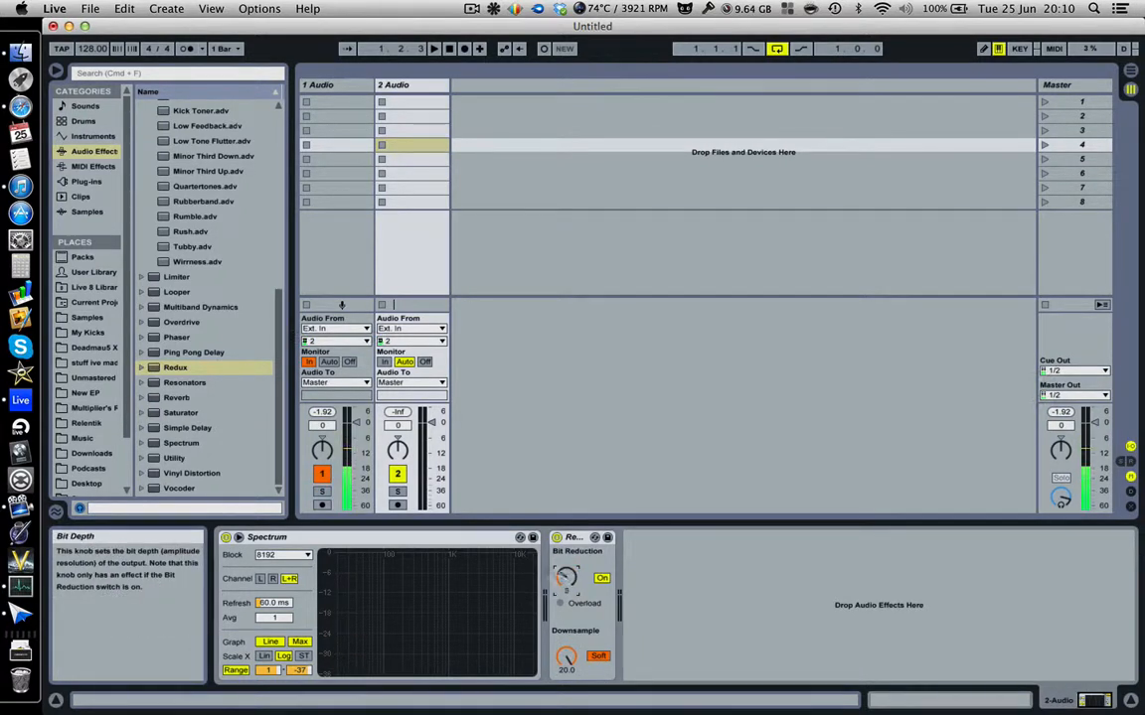
drag(563, 577, 565, 576)
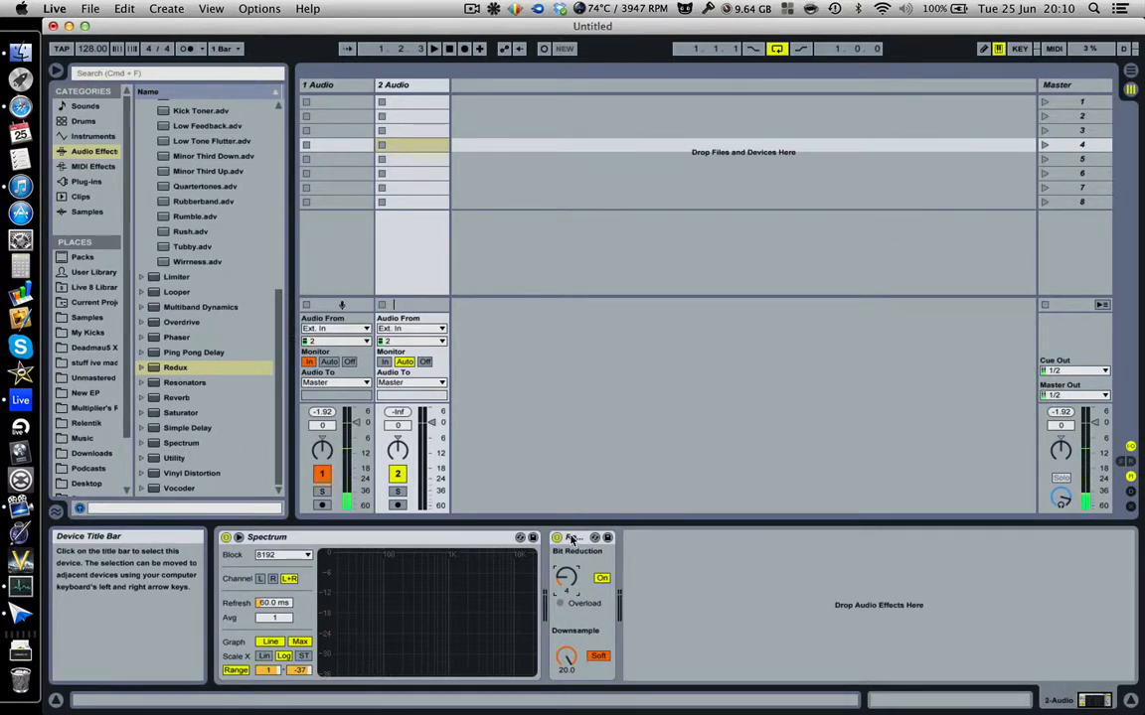
Delete Redux and load Resonators after Spectrum.
click(571, 539)
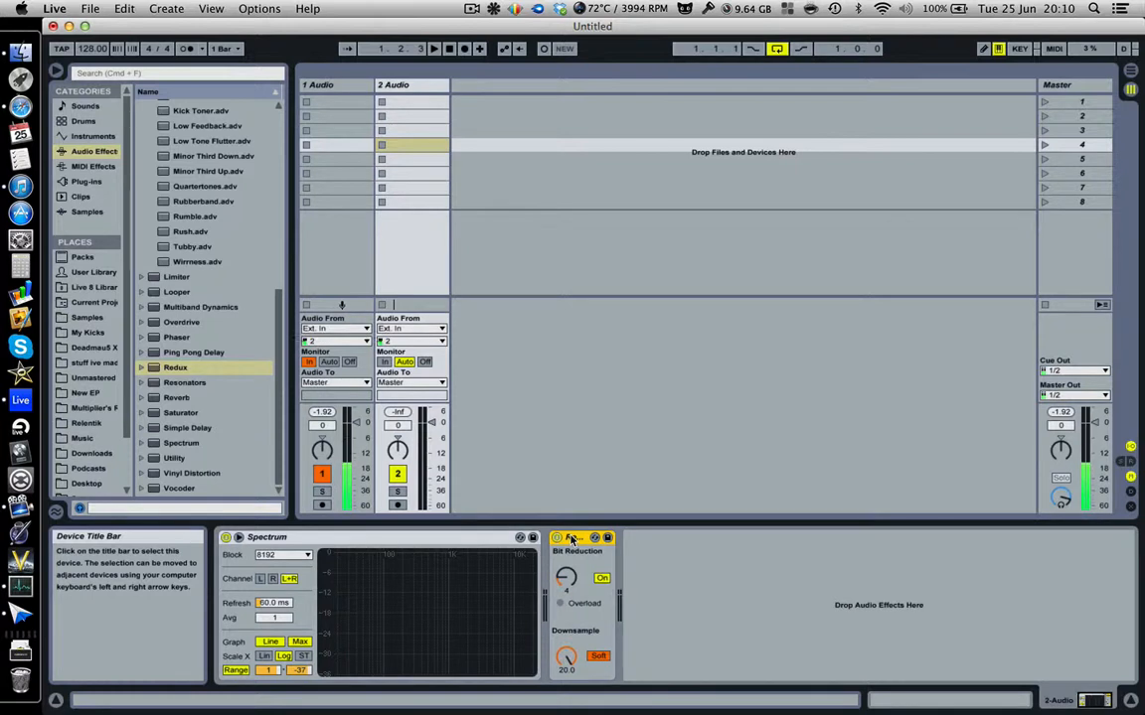
key(Delete)
double_click(185, 382)
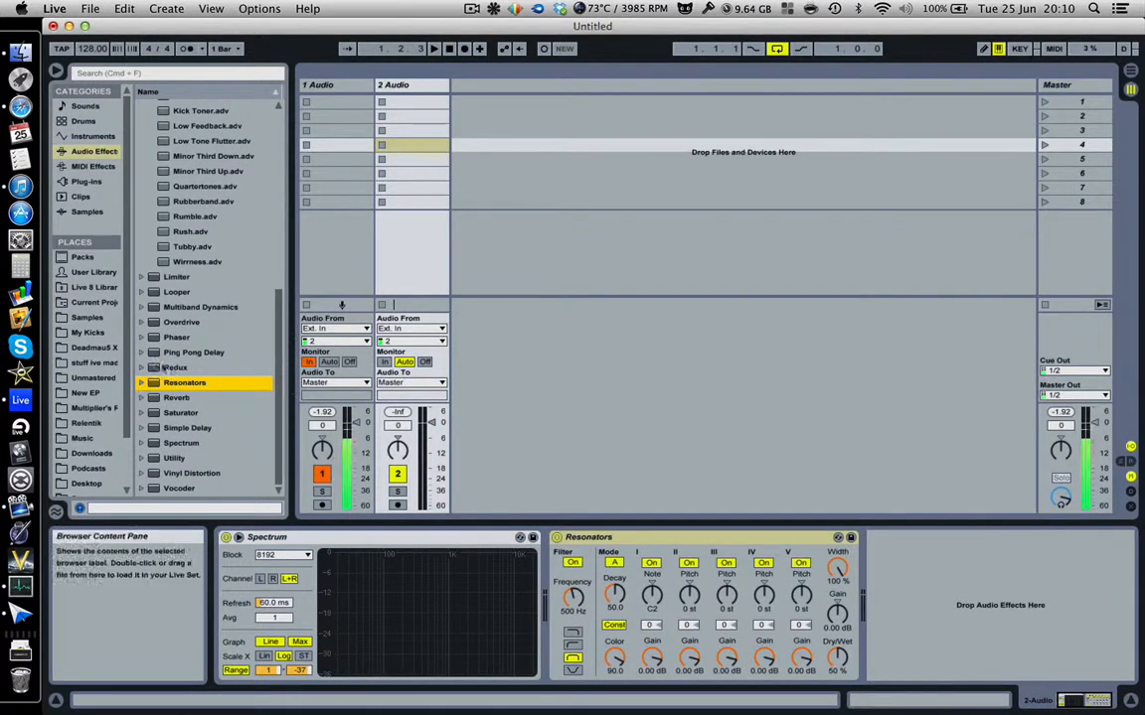
Delete Resonators from track 2 and drop a Reverb device in after Spectrum.
click(618, 537)
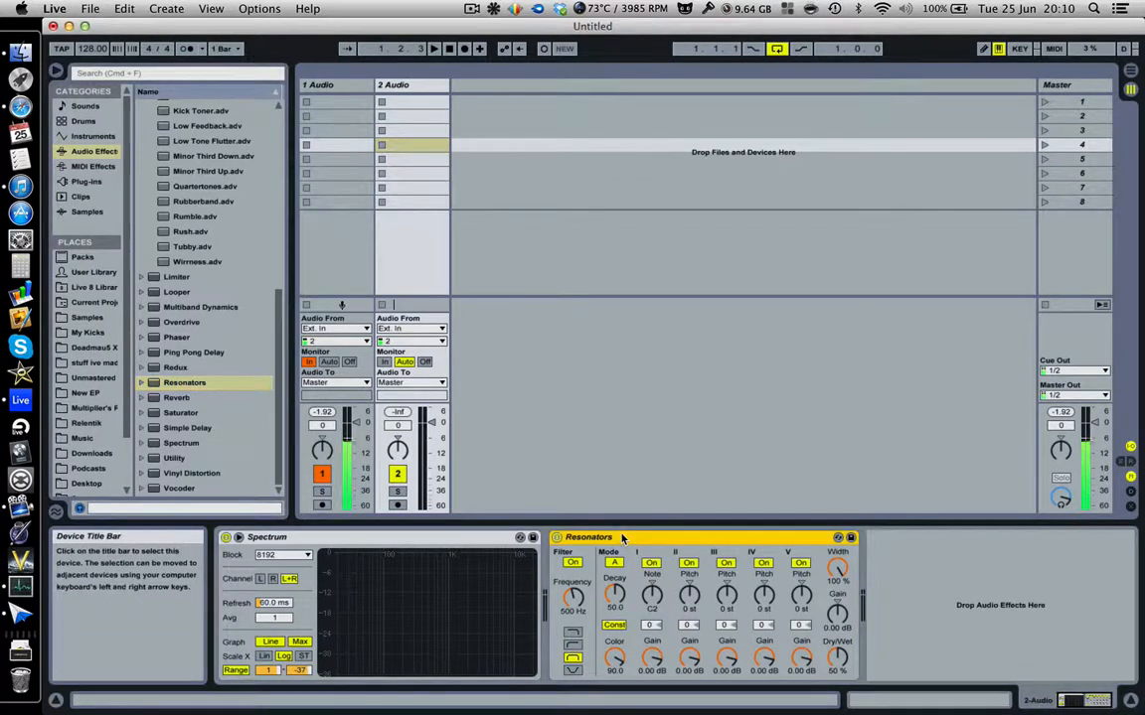
key(Delete)
drag(159, 398, 654, 569)
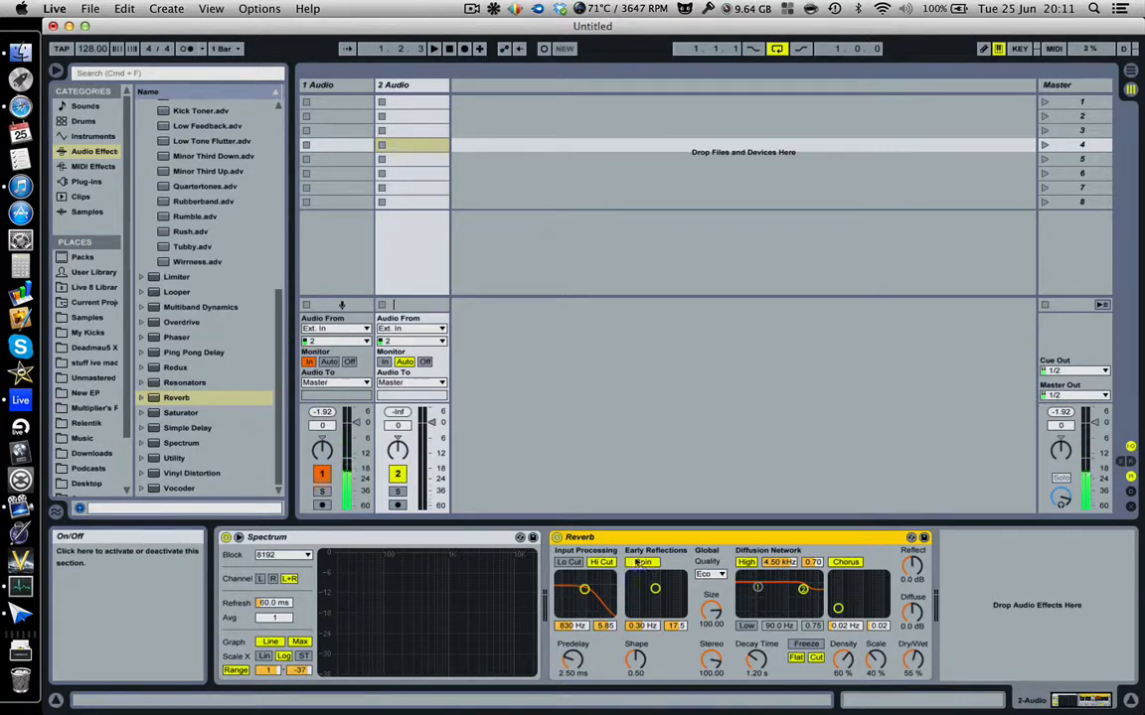
Delete the Reverb device and expand the Reverb presets' Hall and Room folders.
key(Delete)
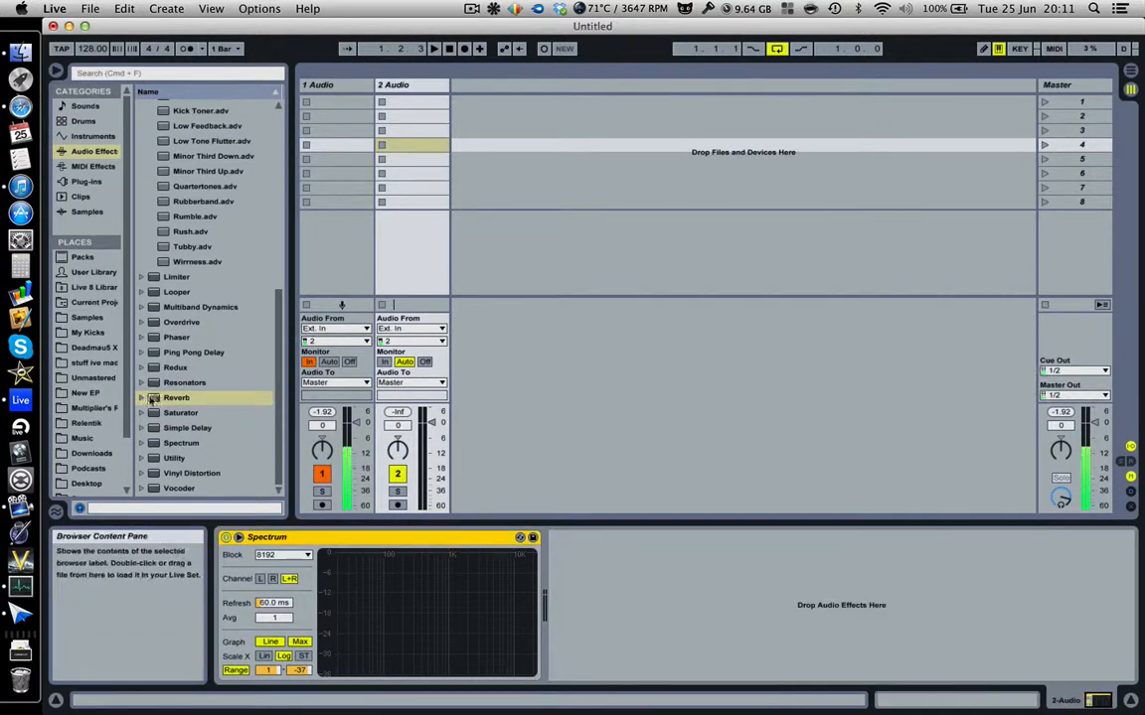
click(142, 397)
click(151, 413)
scroll(156, 417, down, 6)
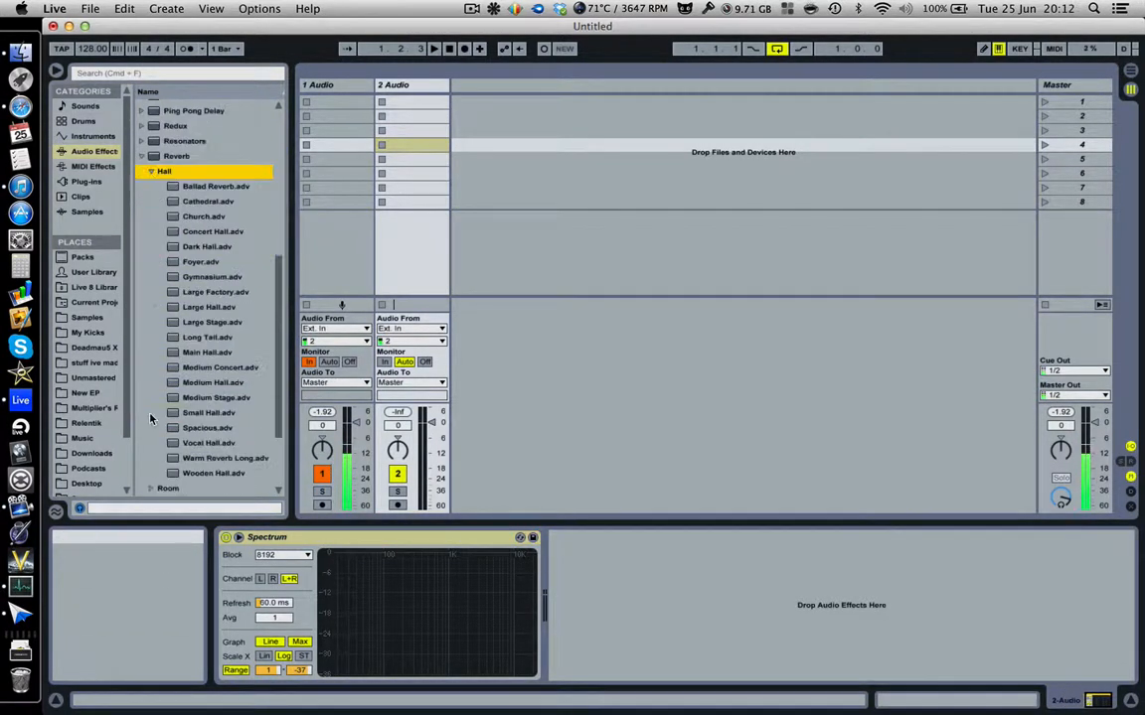
click(152, 383)
scroll(155, 384, down, 6)
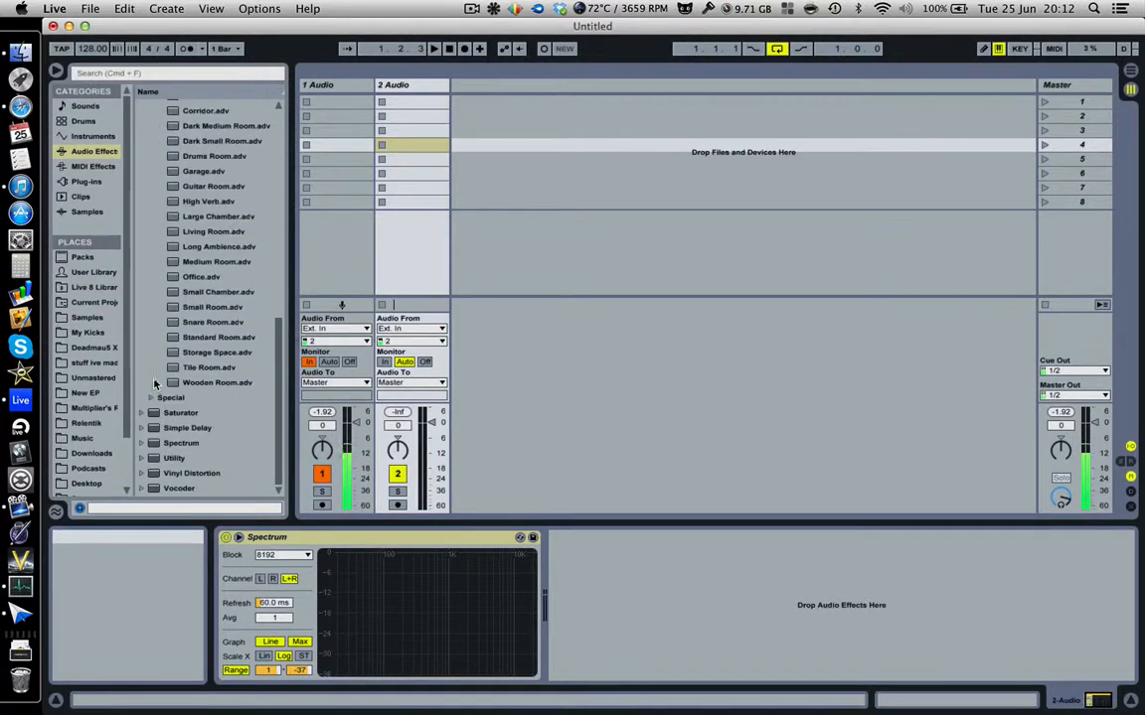
Browse the Special reverb presets, briefly reopening and collapsing the Hall folder.
click(152, 398)
scroll(174, 400, down, 10)
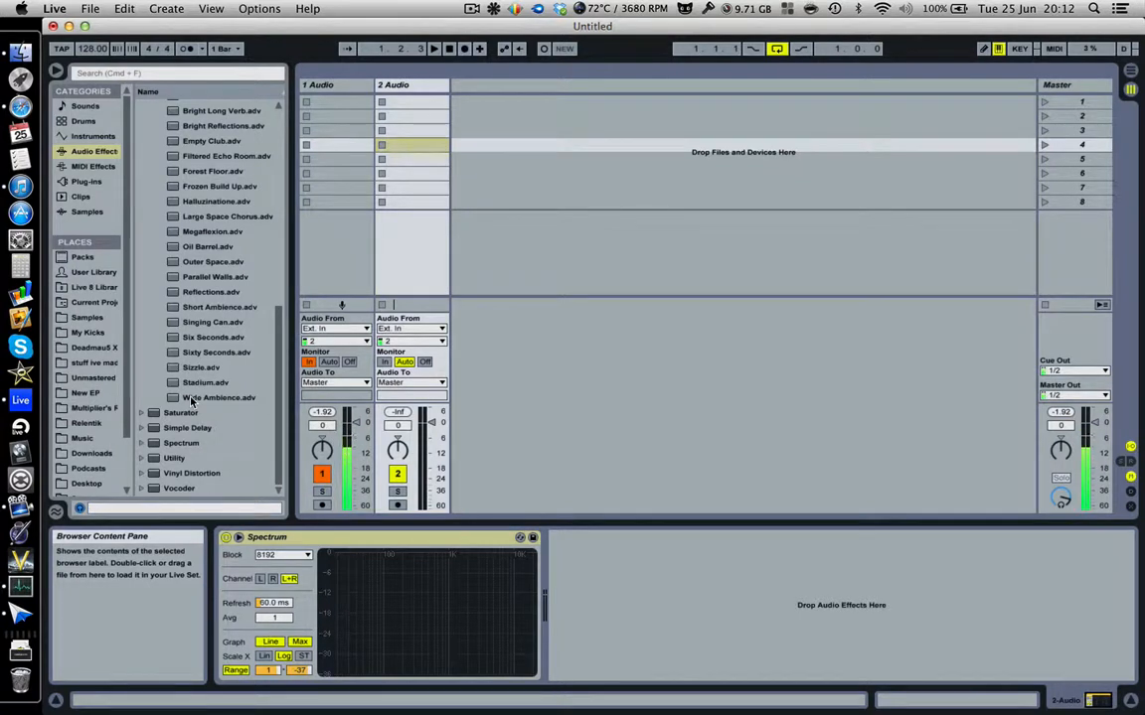
scroll(192, 399, up, 5)
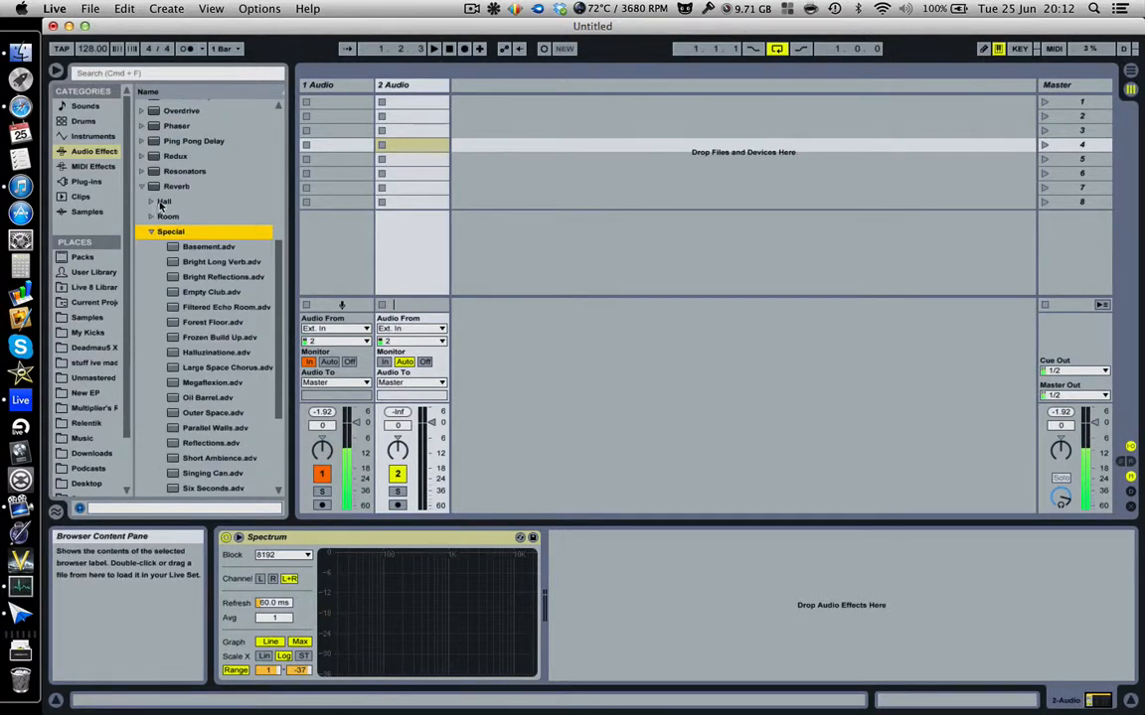
click(151, 202)
scroll(196, 378, down, 5)
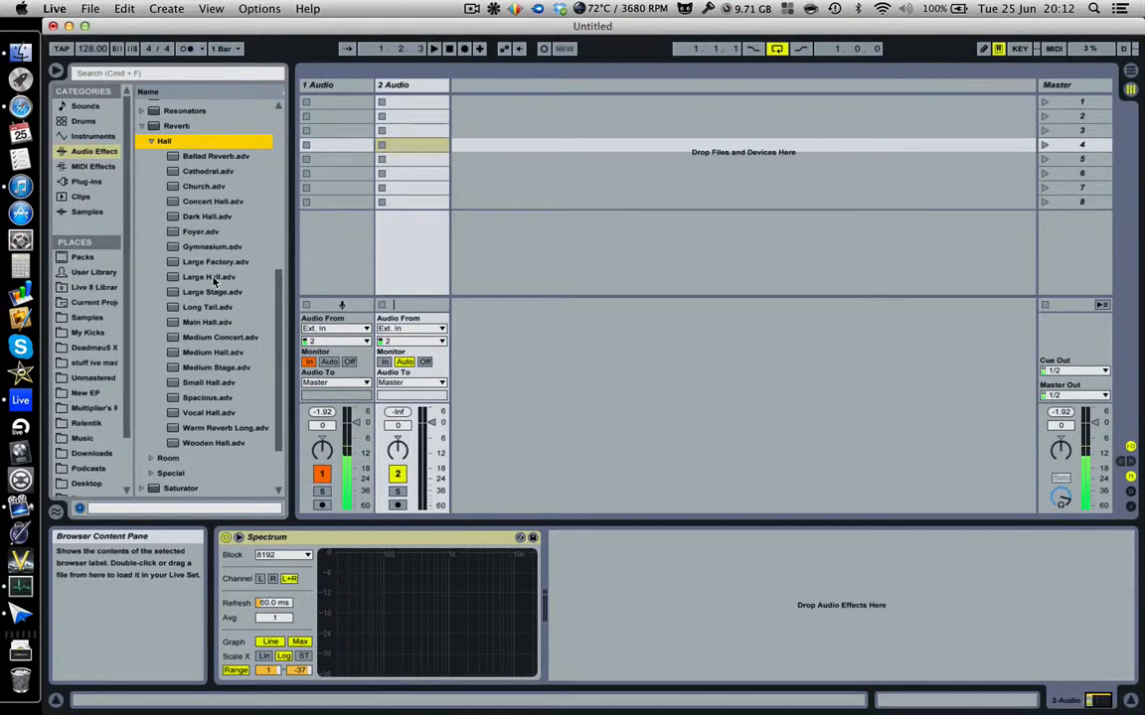
click(151, 141)
click(150, 397)
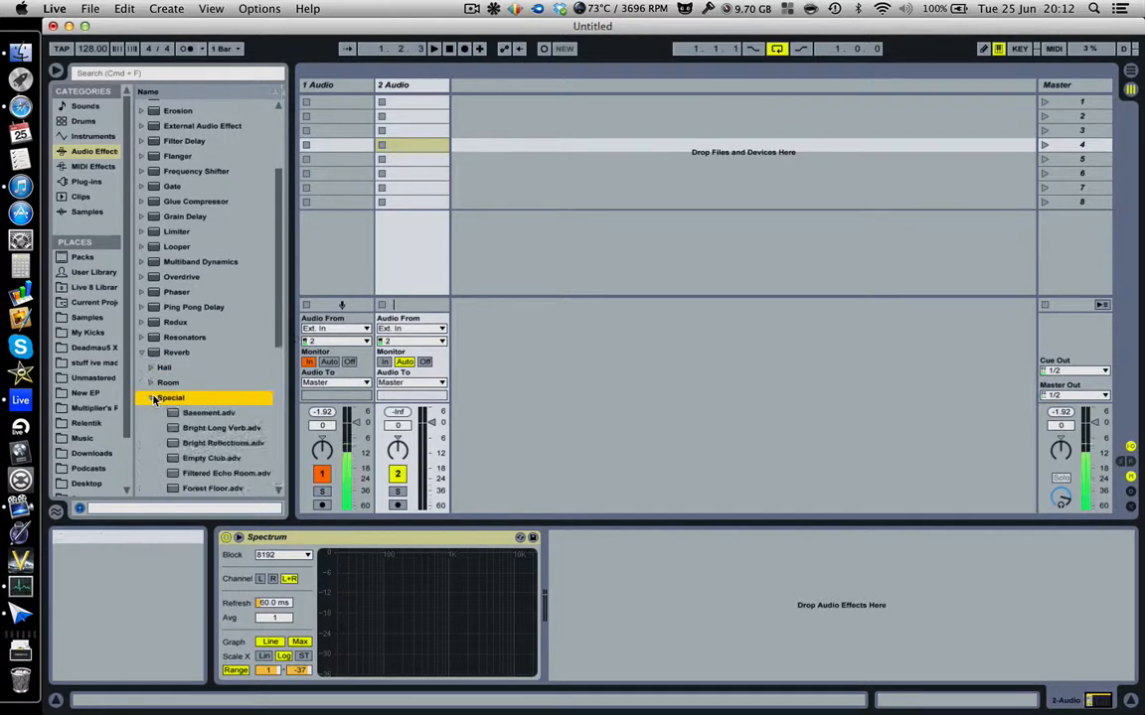
scroll(137, 354, down, 5)
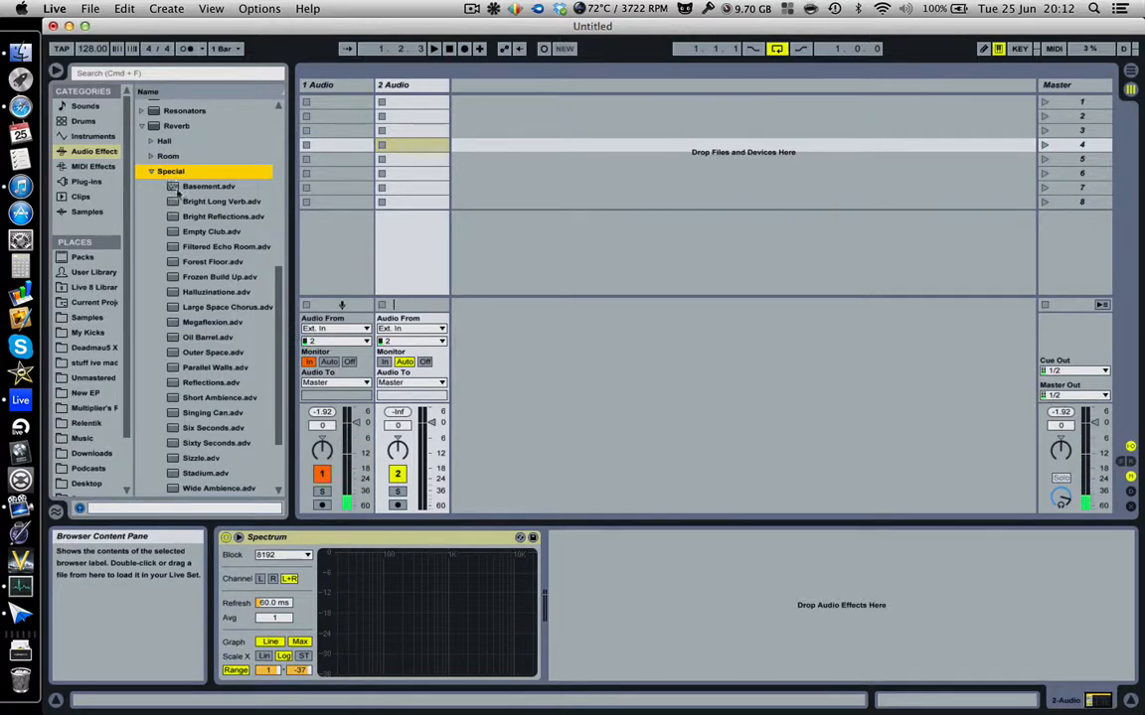
Load Bright Long Verb, set decay 19.3 s and stereo 95.24, lower dry/wet, then delete it.
double_click(221, 200)
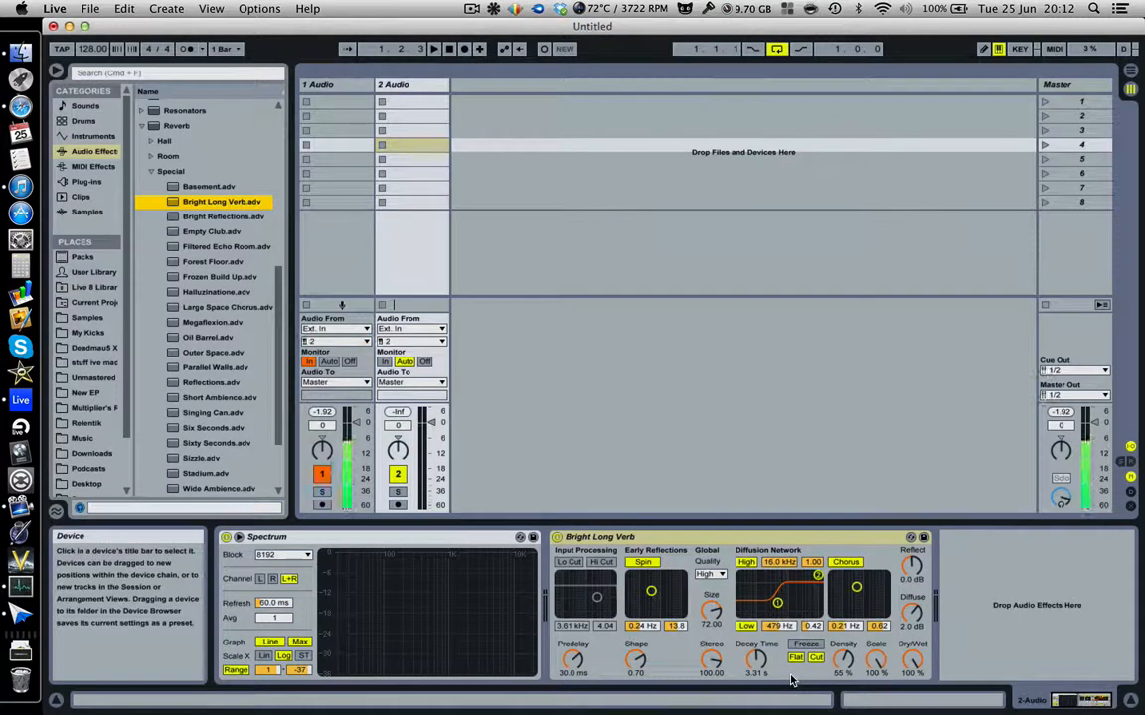
drag(763, 662, 763, 618)
click(712, 661)
drag(711, 661, 712, 667)
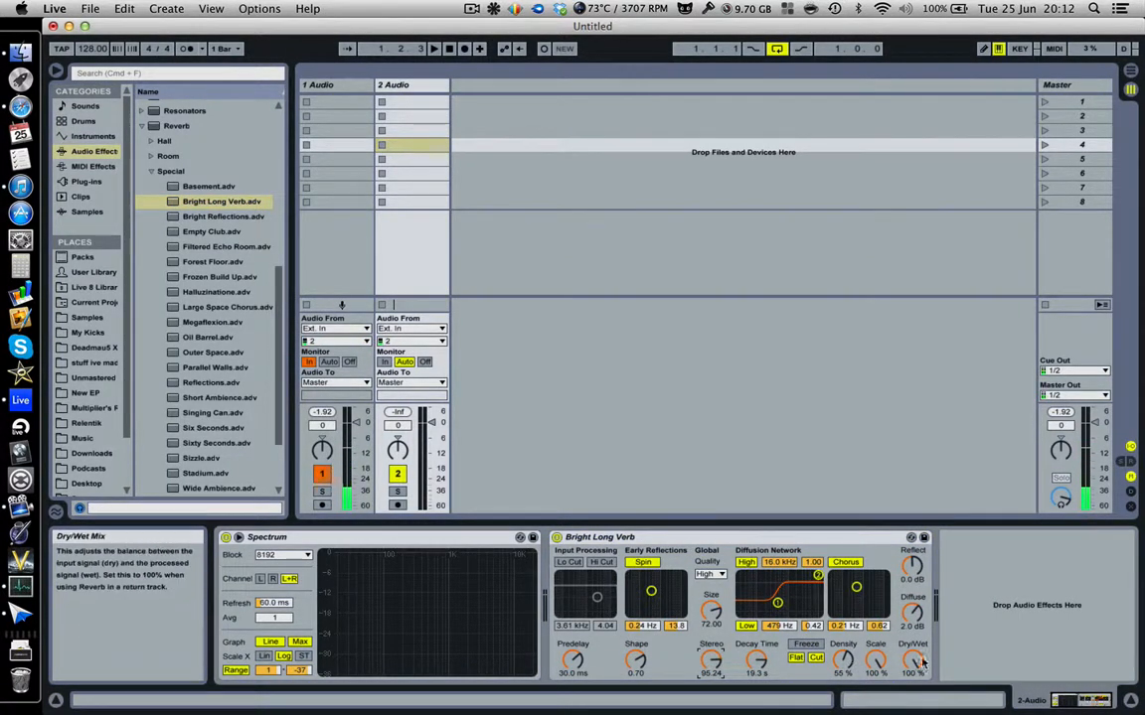
mouse_move(912, 662)
mouse_down()
mouse_move(912, 709)
mouse_move(912, 674)
mouse_up()
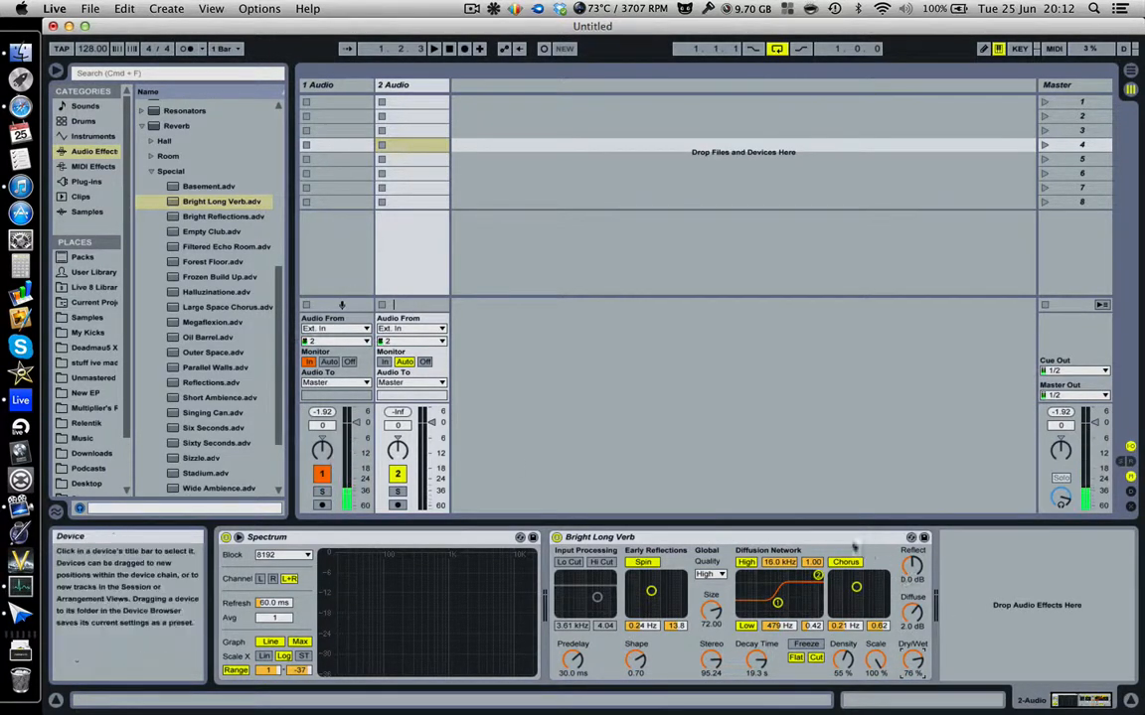
key(Delete)
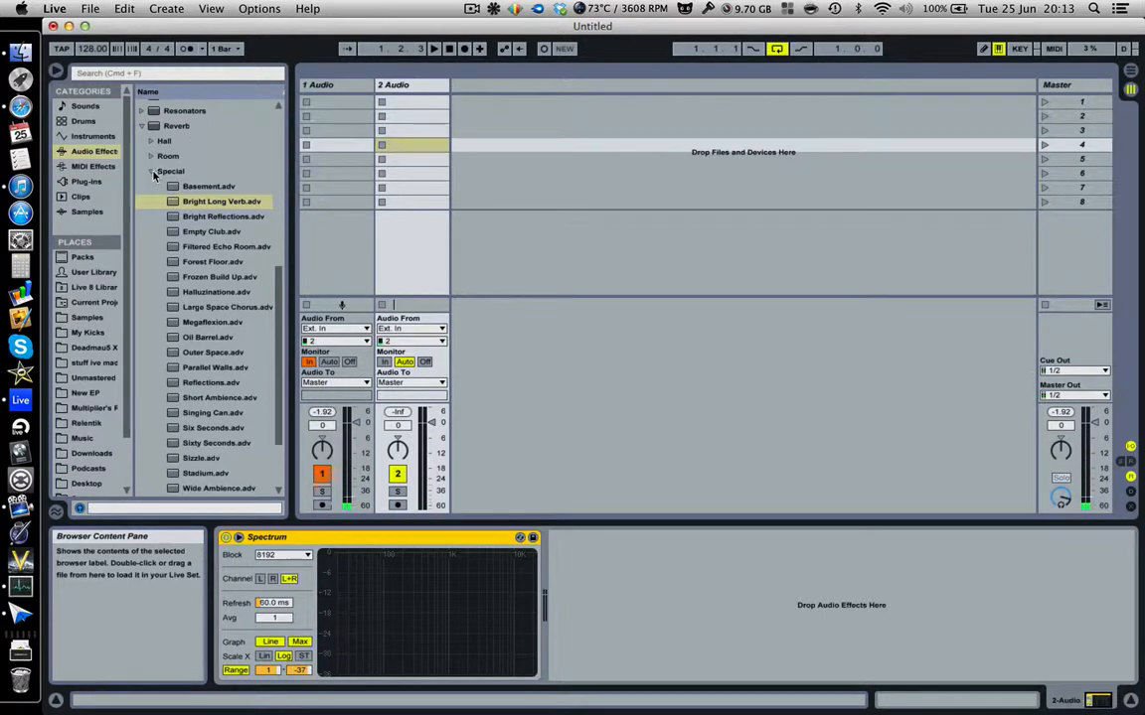
Collapse the reverb Special folder, add Saturator after Spectrum, and list the Saturator presets.
key(Left)
key(Left)
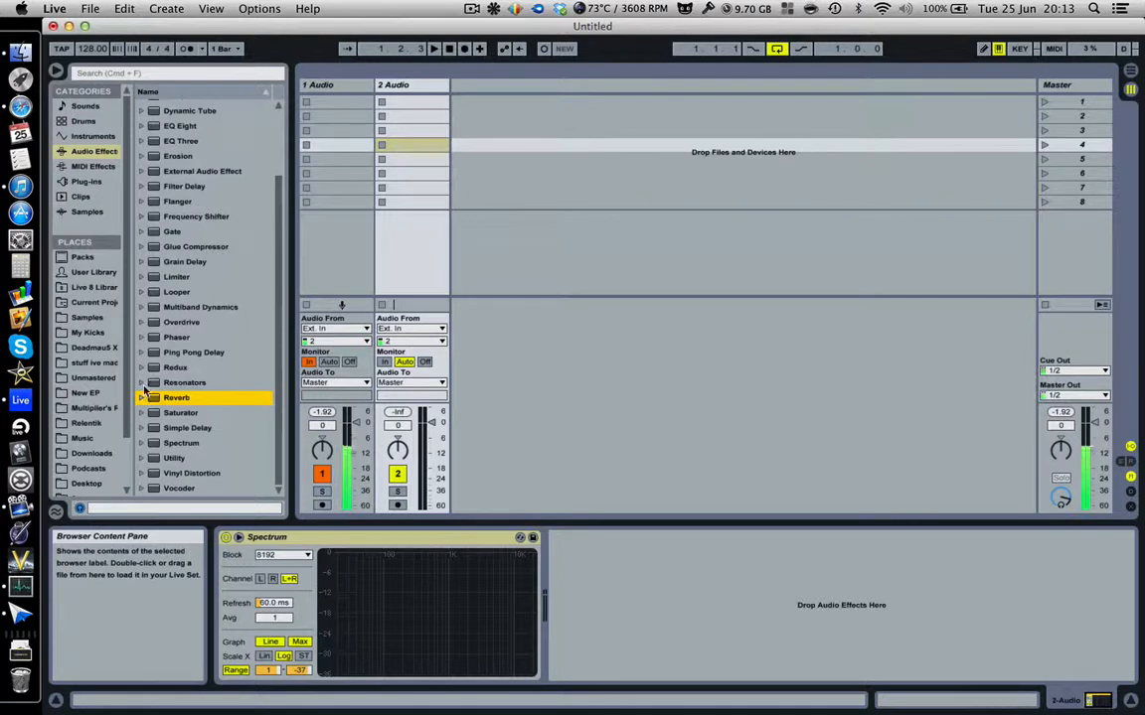
drag(180, 412, 563, 542)
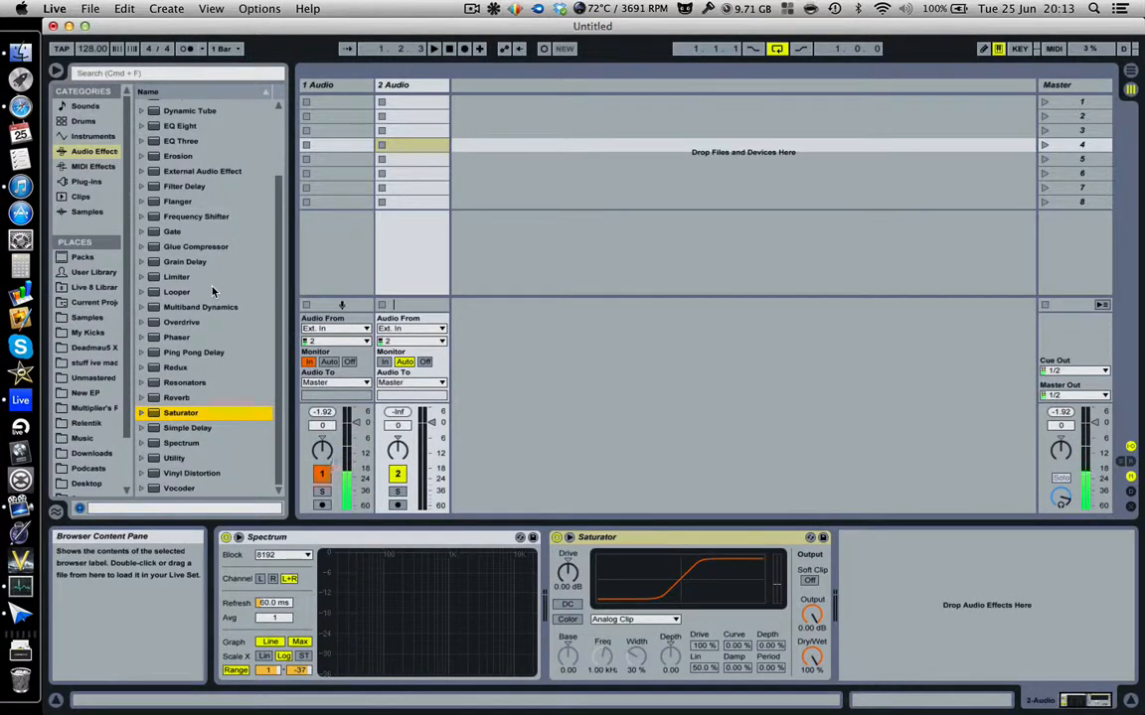
scroll(214, 341, up, 1)
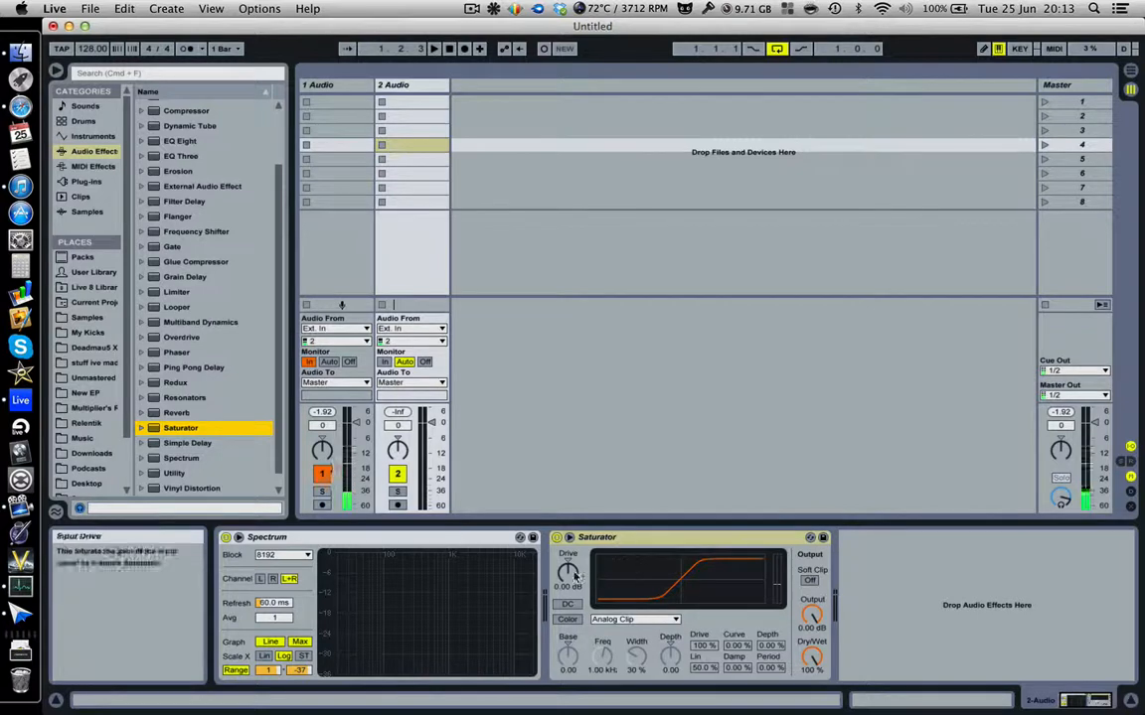
click(142, 427)
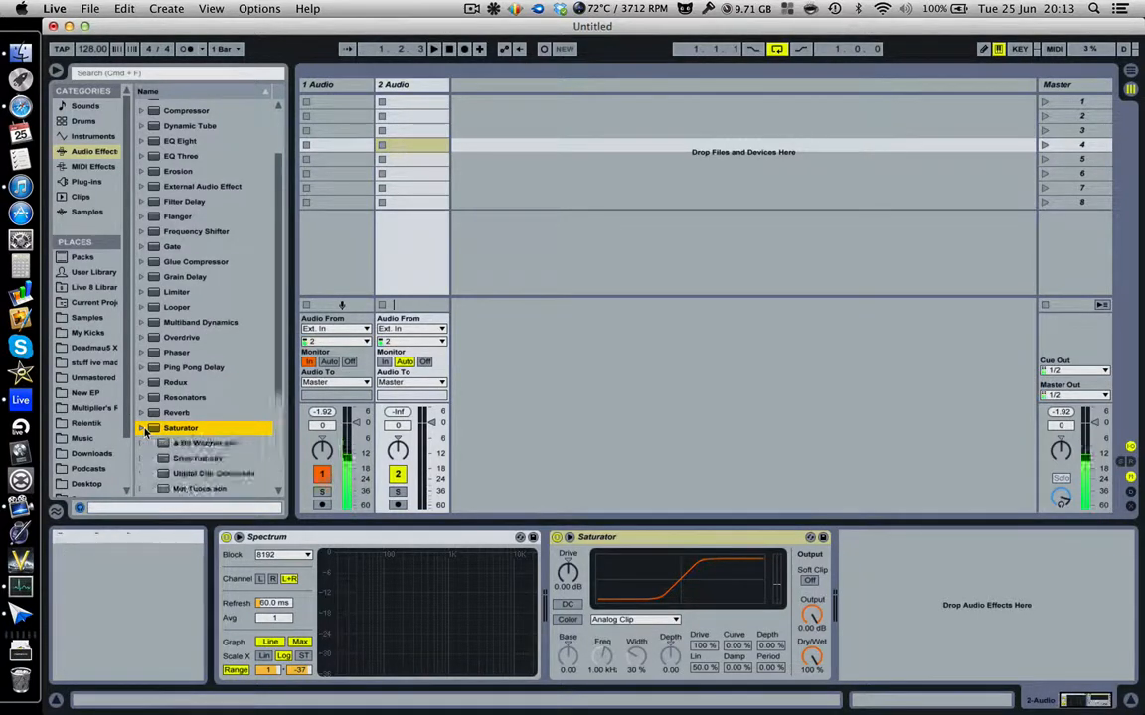
scroll(208, 412, down, 5)
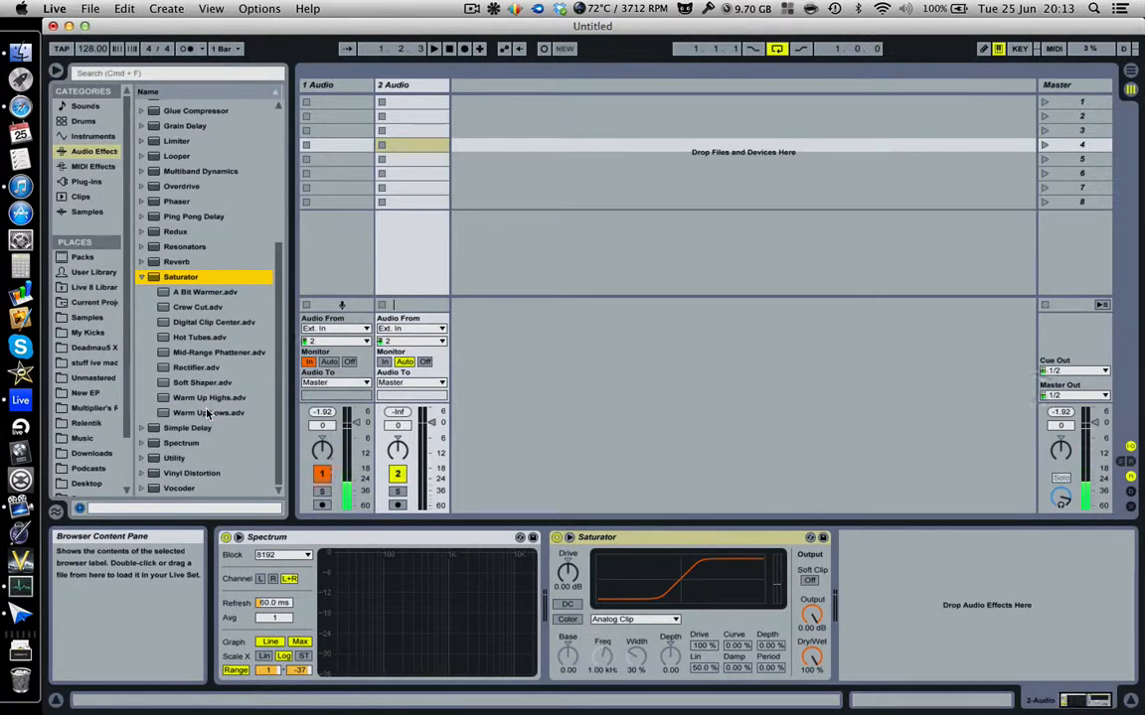
click(625, 537)
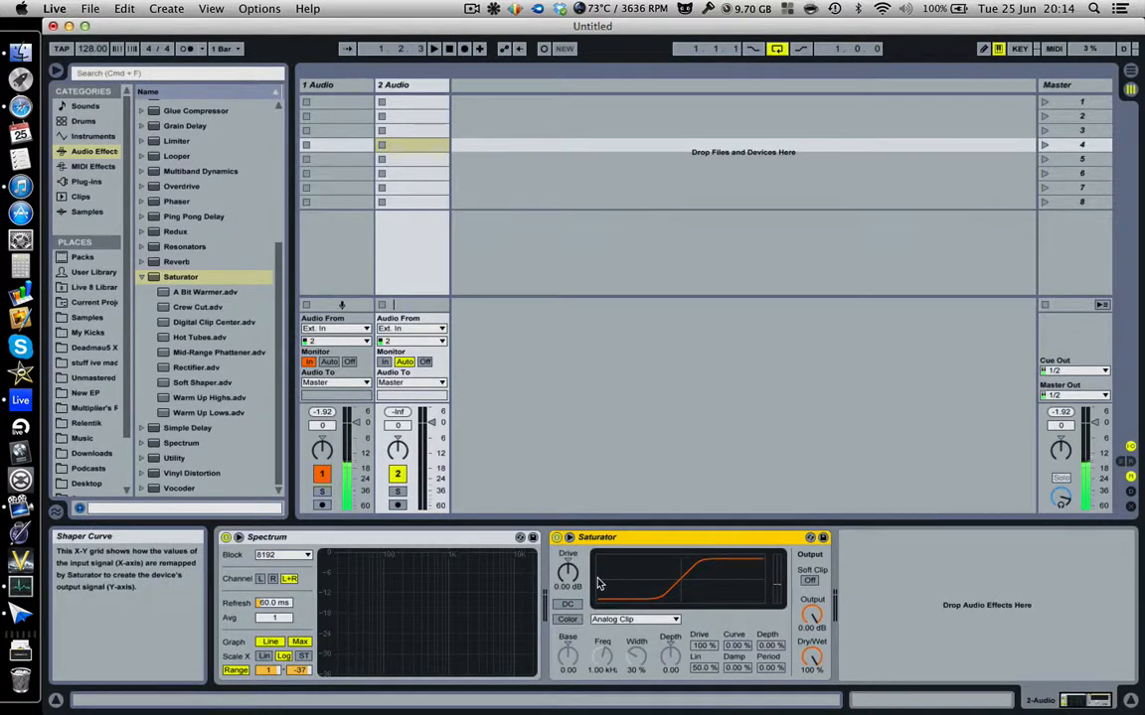
Try the Medium Curve and Sinoid Fold shapes, then settle on the Waveshaper curve type.
click(568, 619)
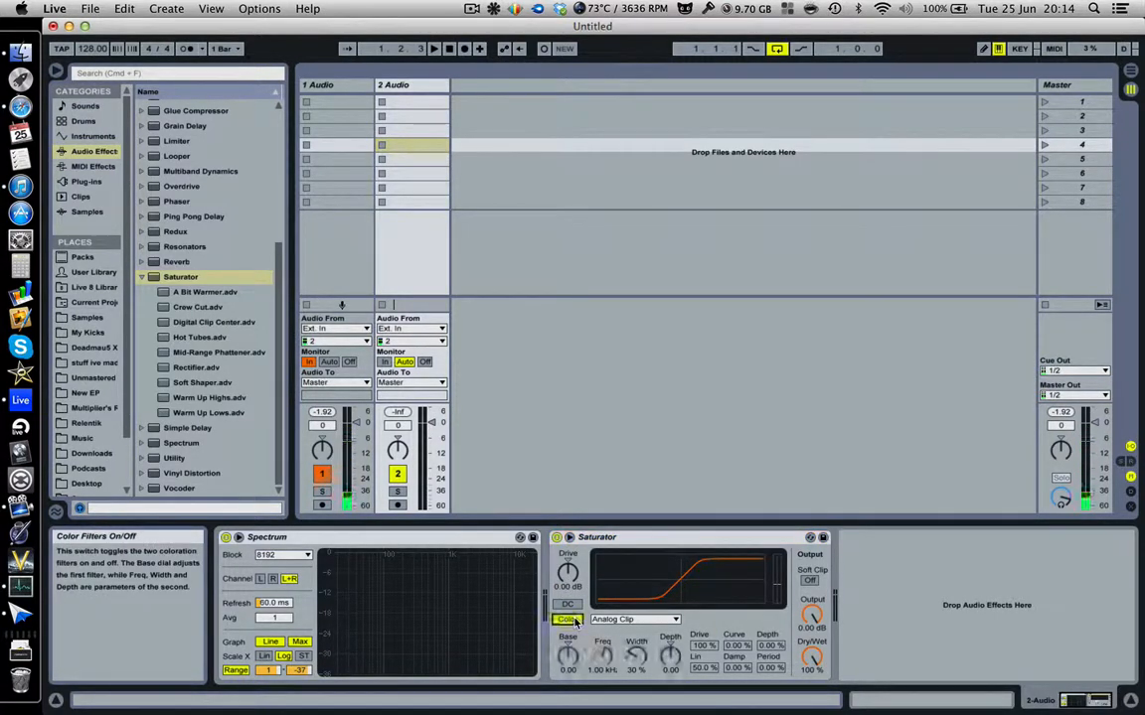
click(568, 619)
click(634, 619)
click(624, 656)
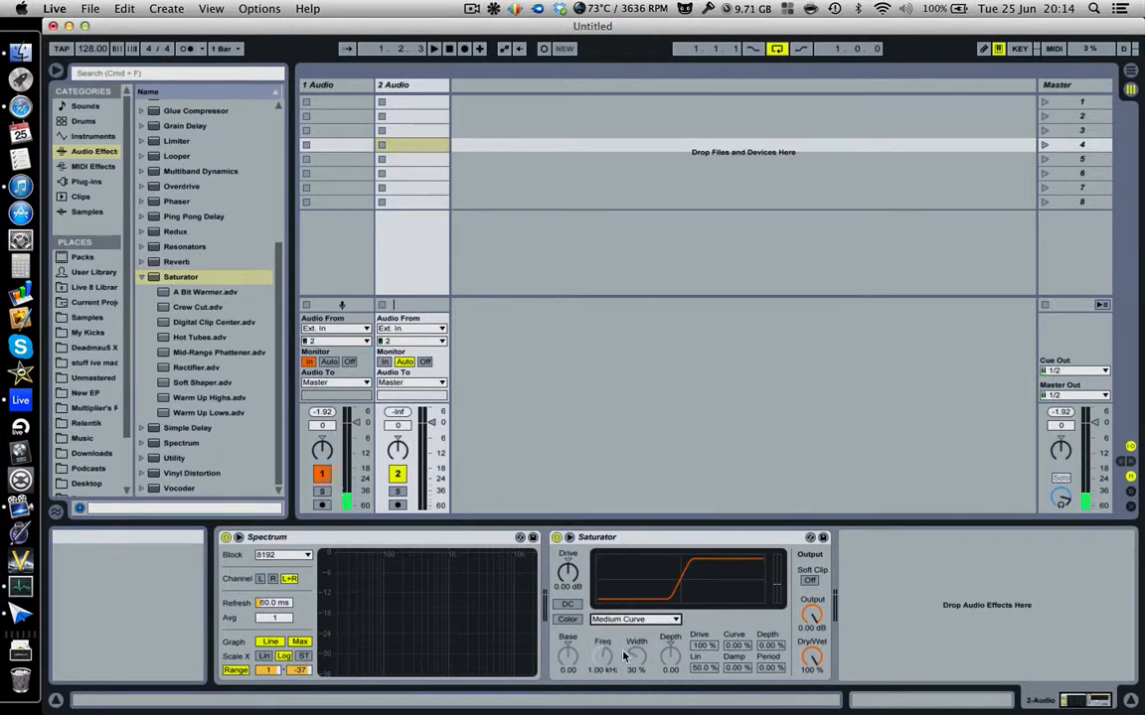
click(634, 619)
click(639, 670)
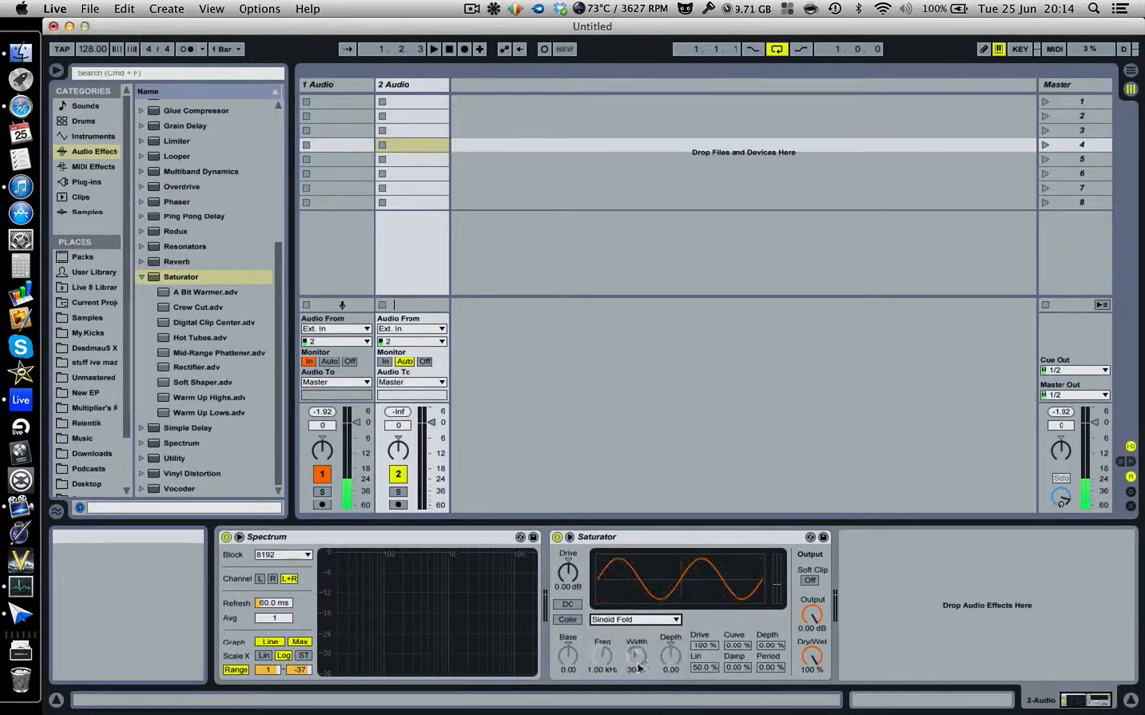
click(634, 619)
click(626, 695)
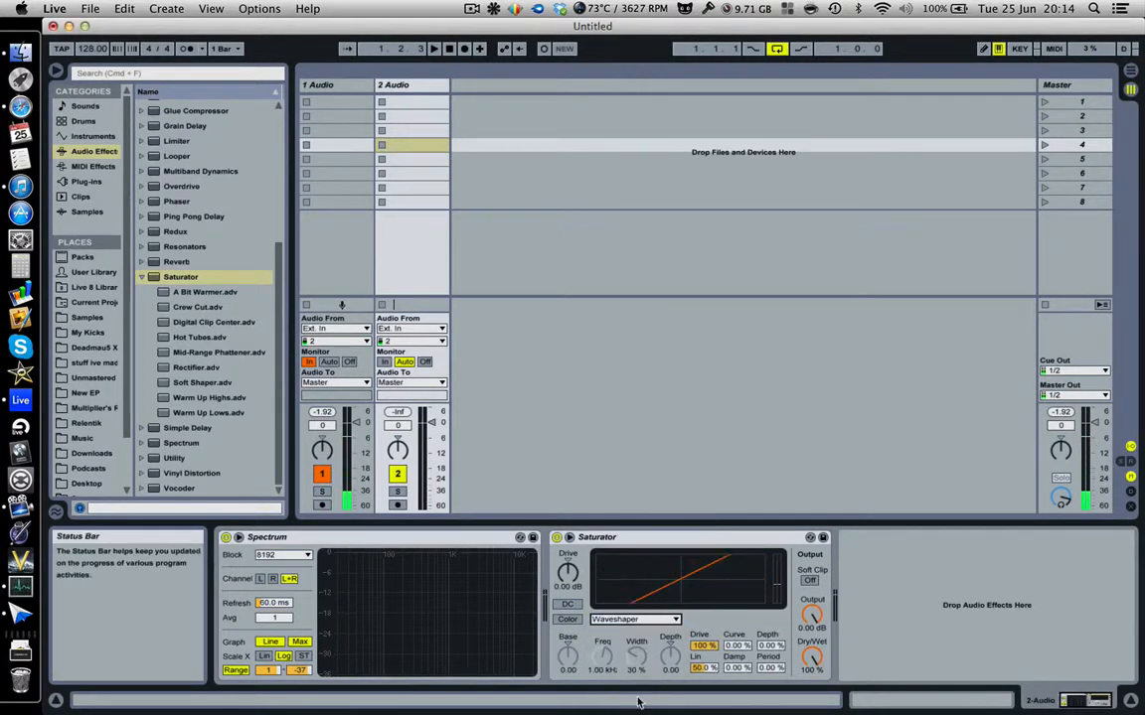
Turn Color on and set Curve 100%, Lin 90.6%, Depth 100%, Freq 18.5 kHz, Period 61.7%.
click(570, 622)
drag(740, 646, 741, 557)
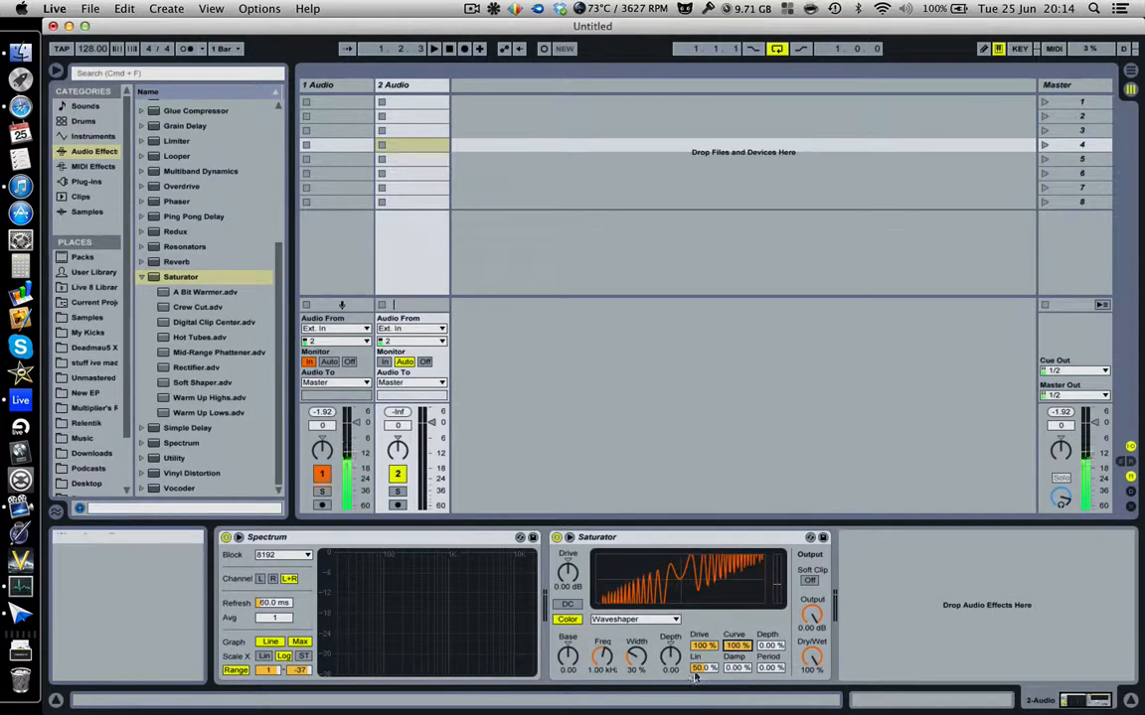
drag(701, 668, 701, 630)
drag(769, 646, 769, 562)
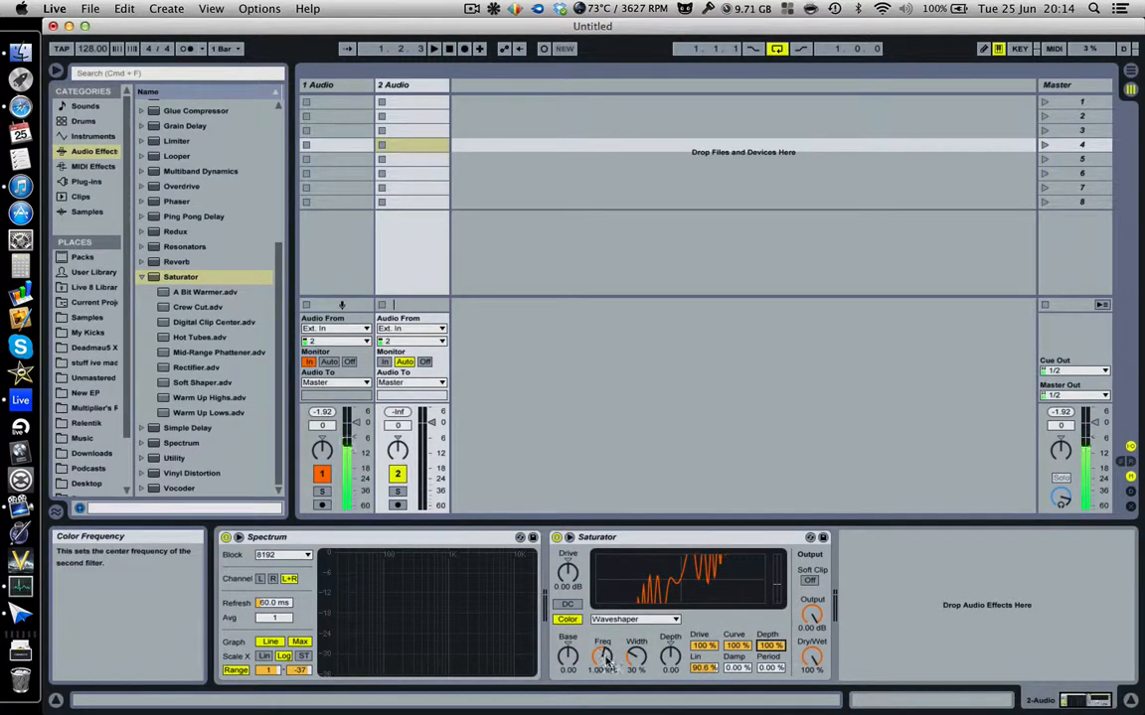
drag(604, 661, 604, 606)
drag(769, 669, 702, 659)
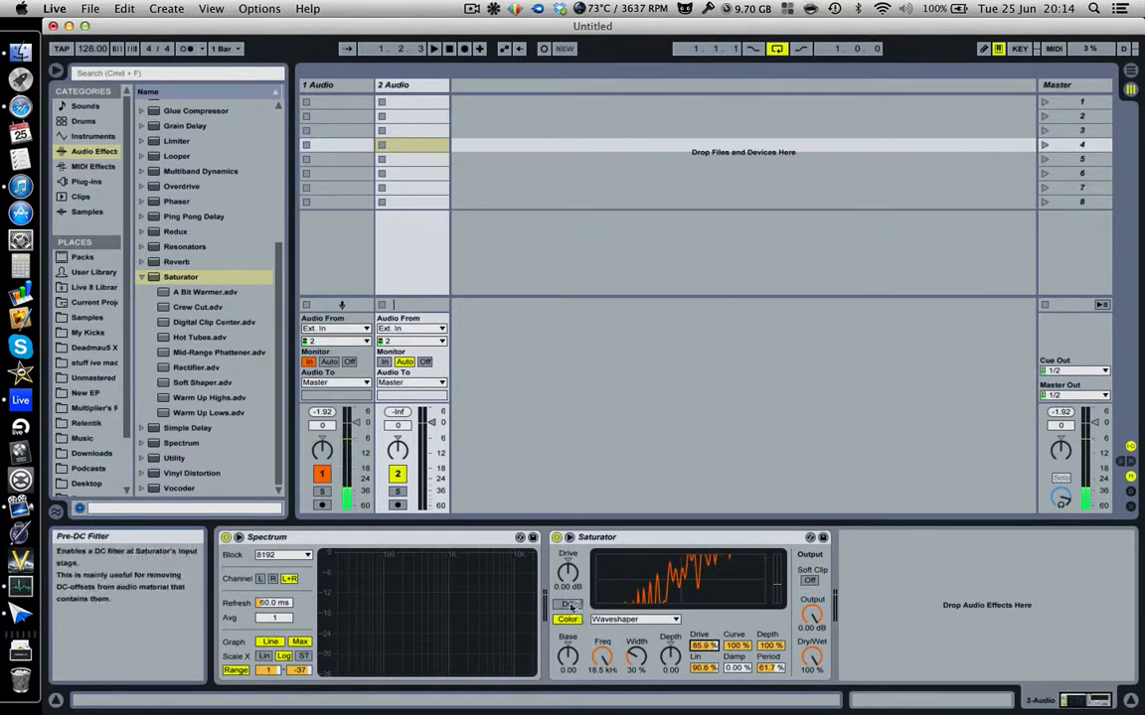
Replace the tweaked Saturator with a fresh default one and lower its Drive to 22.9 dB.
click(635, 538)
key(Delete)
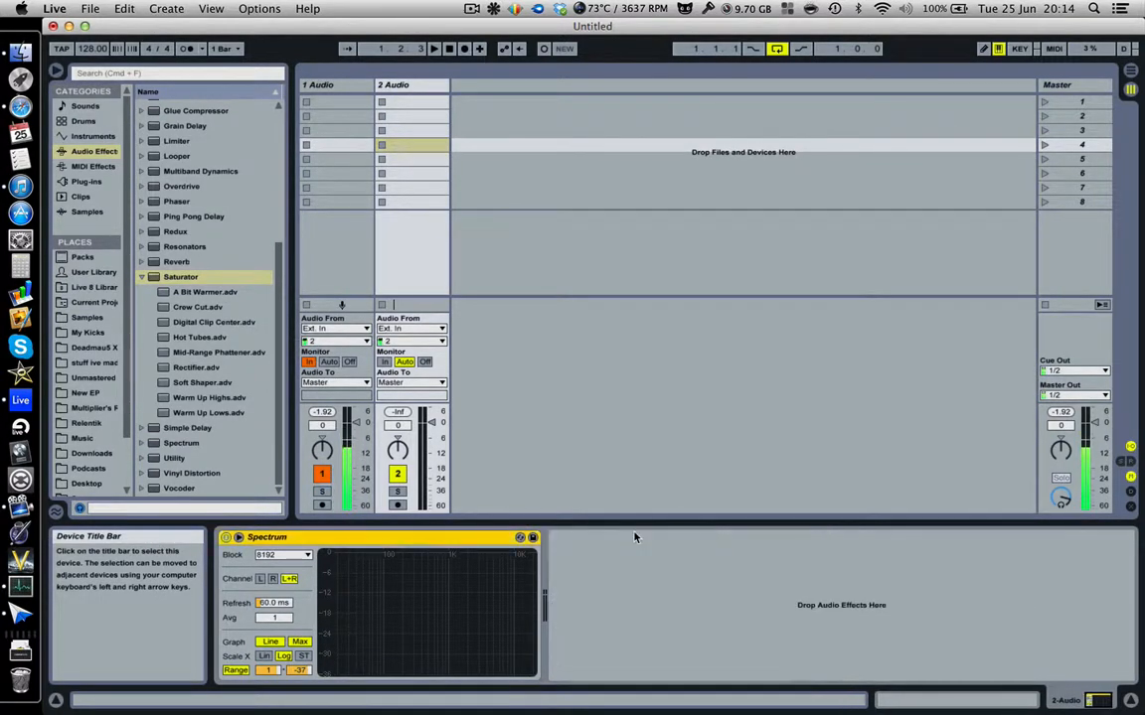
double_click(155, 280)
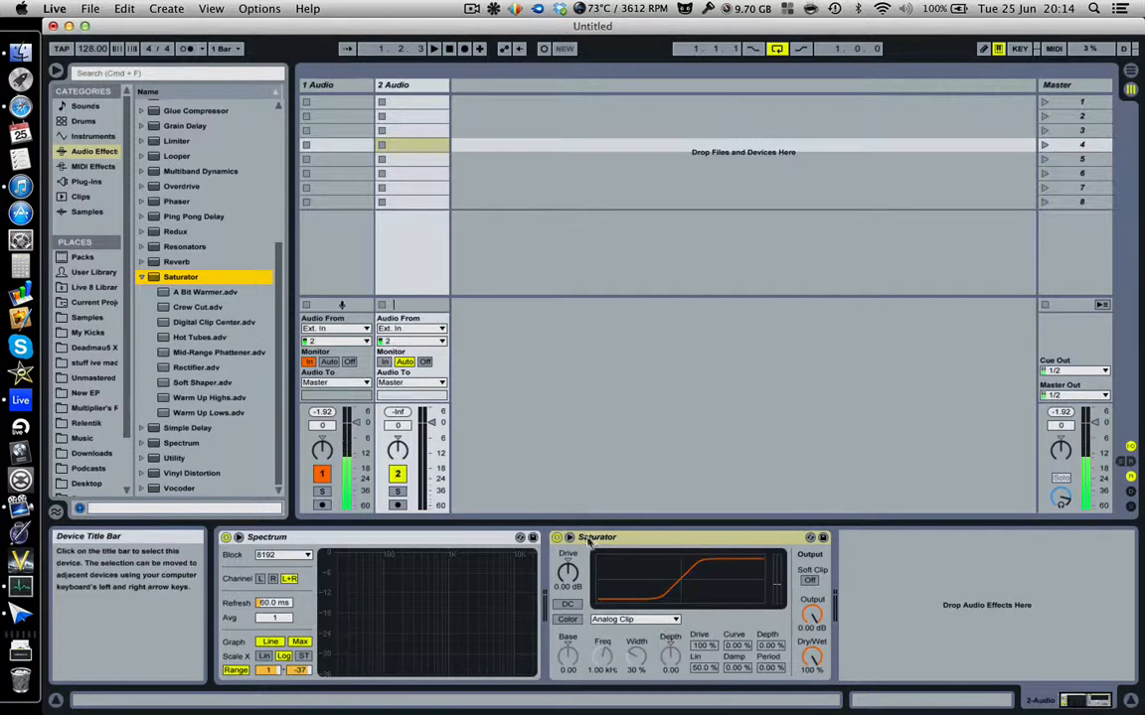
click(567, 574)
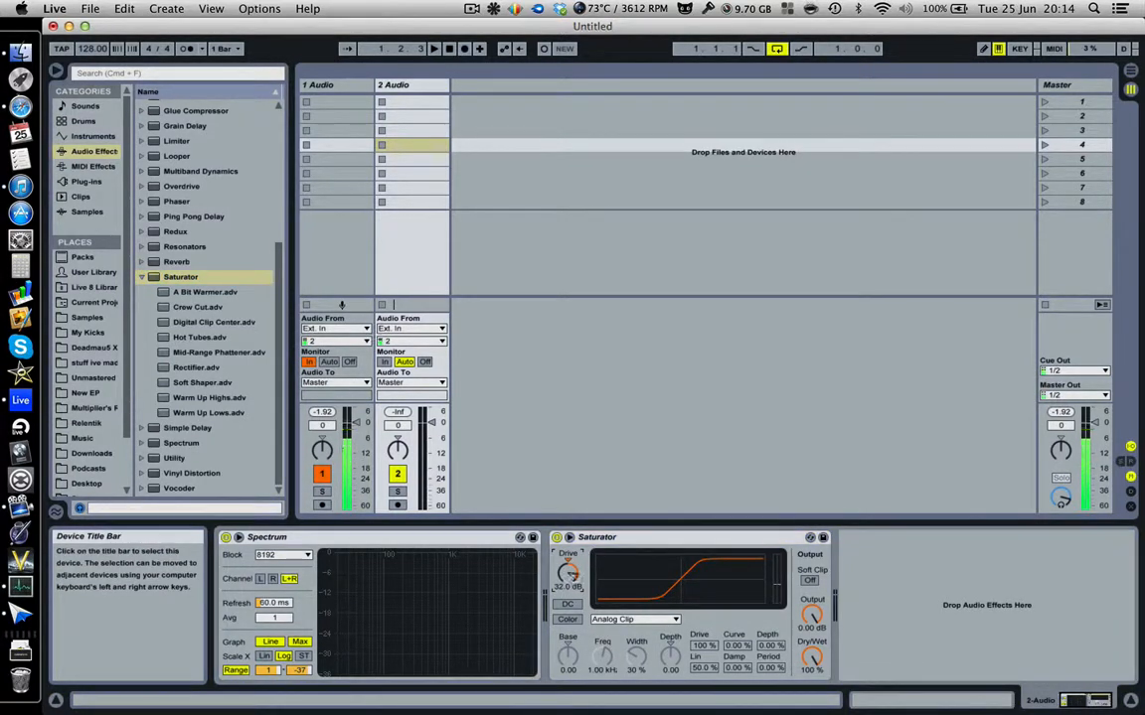
drag(568, 574, 572, 578)
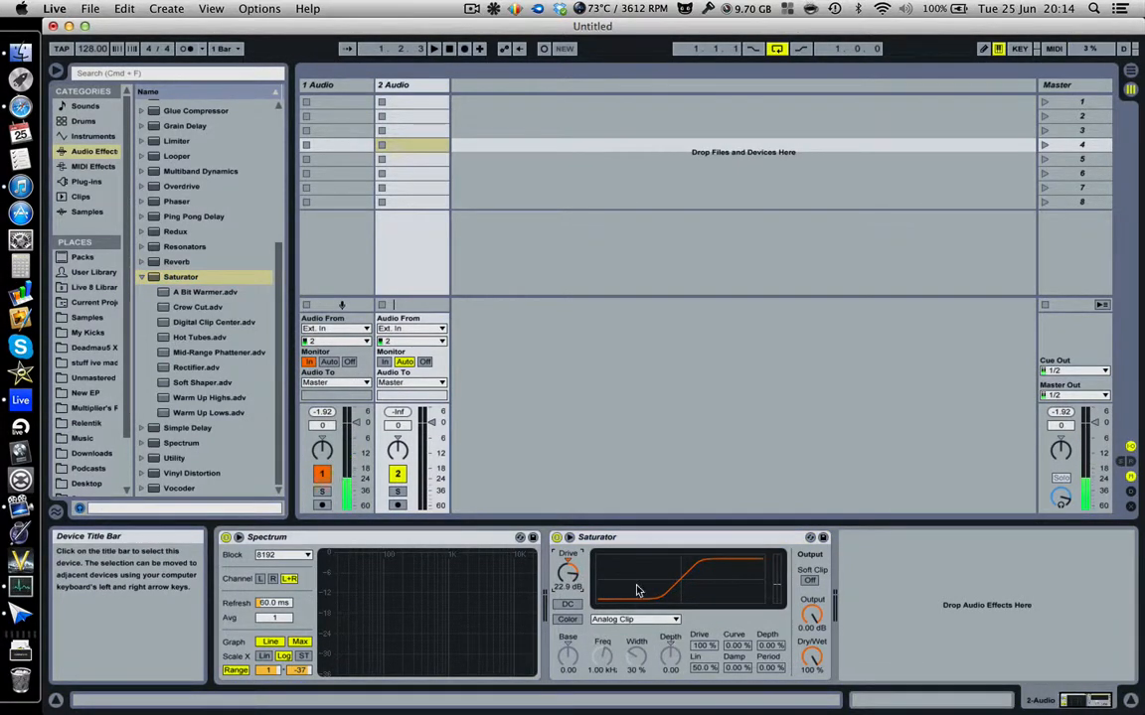
Delete the Saturator from the track and collapse its preset folder in the browser.
click(600, 542)
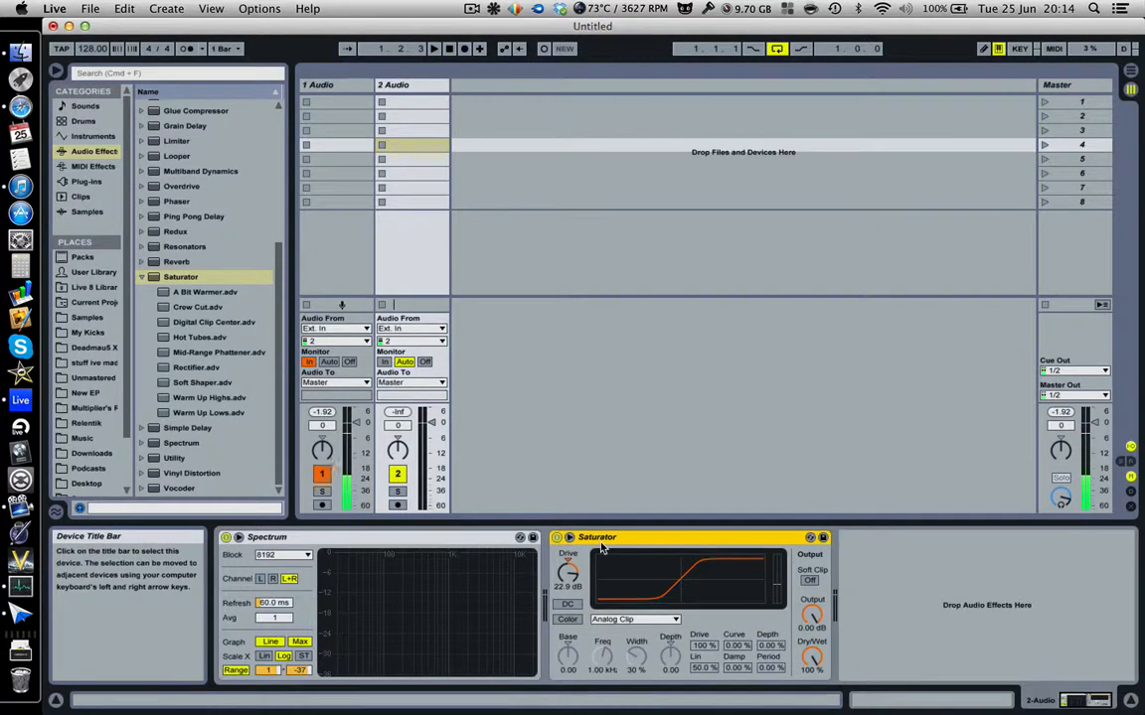
key(Delete)
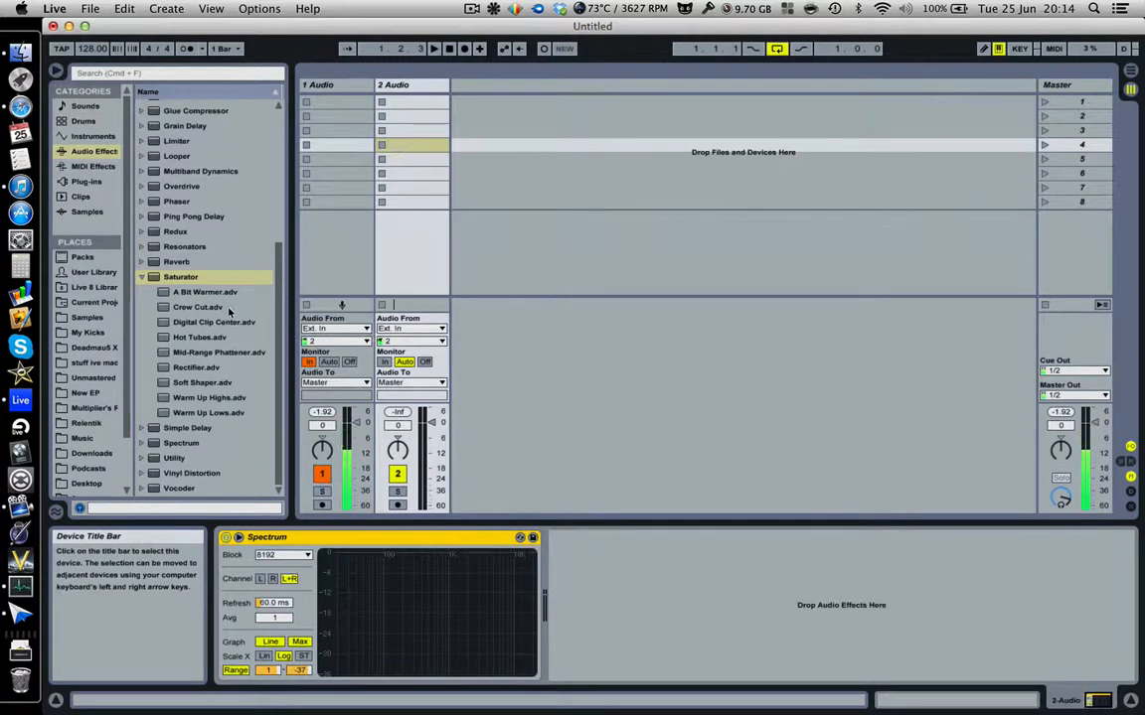
click(144, 280)
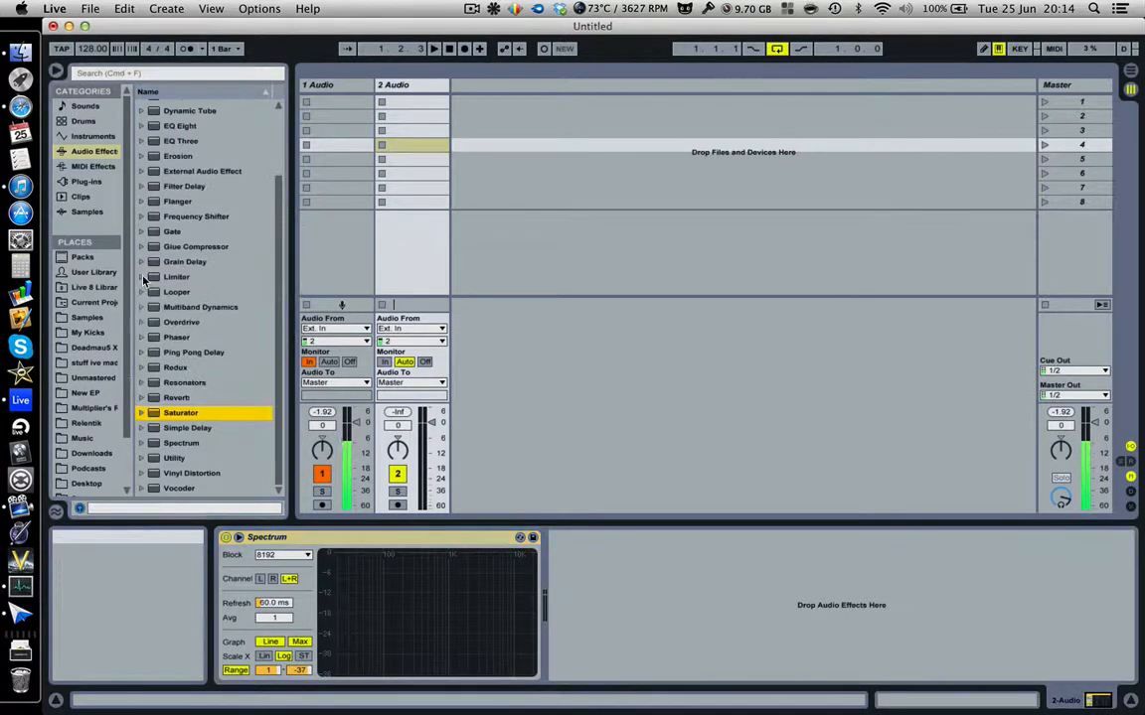
double_click(183, 432)
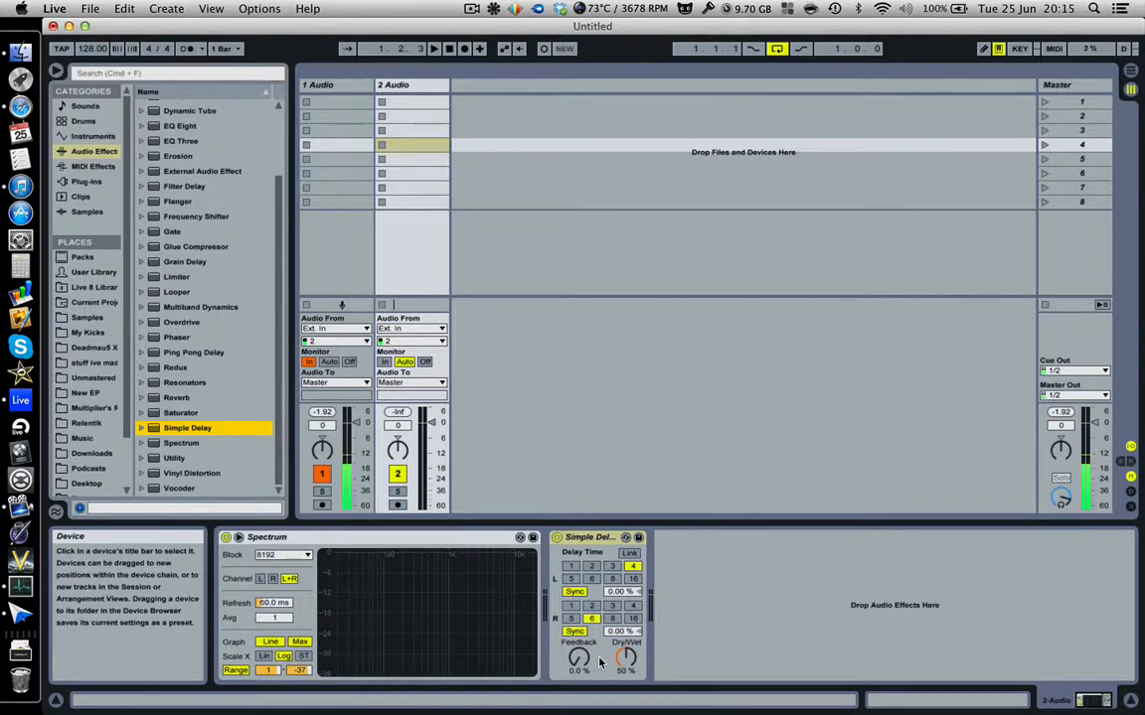
click(584, 539)
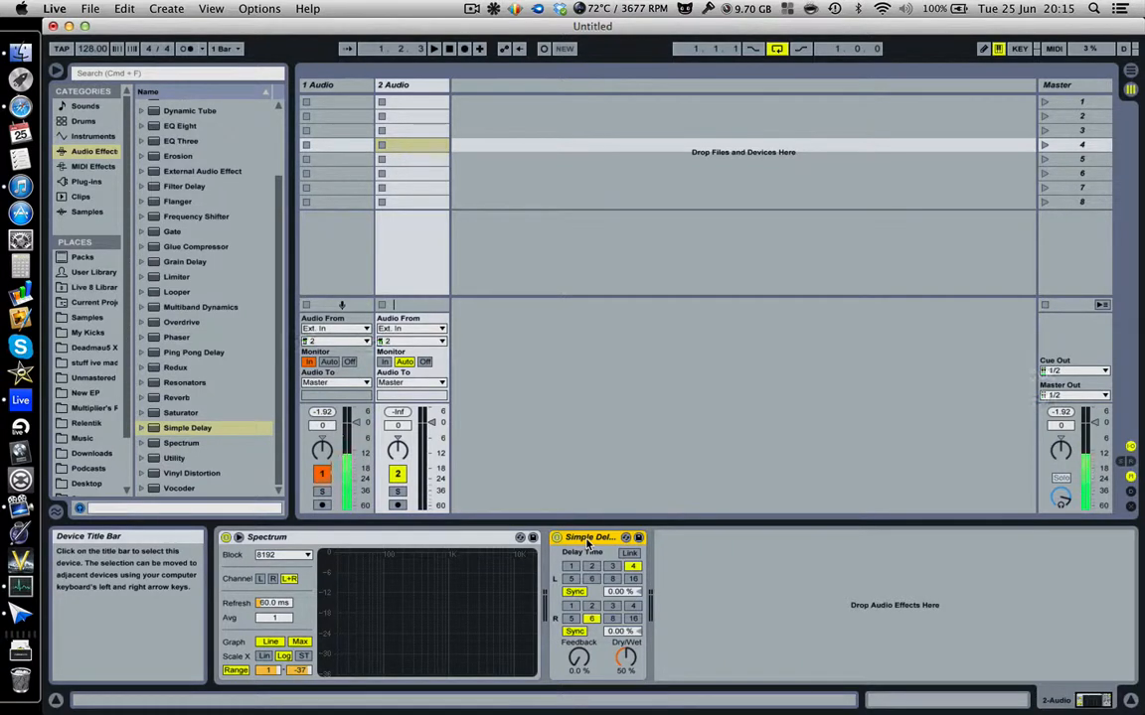
key(Delete)
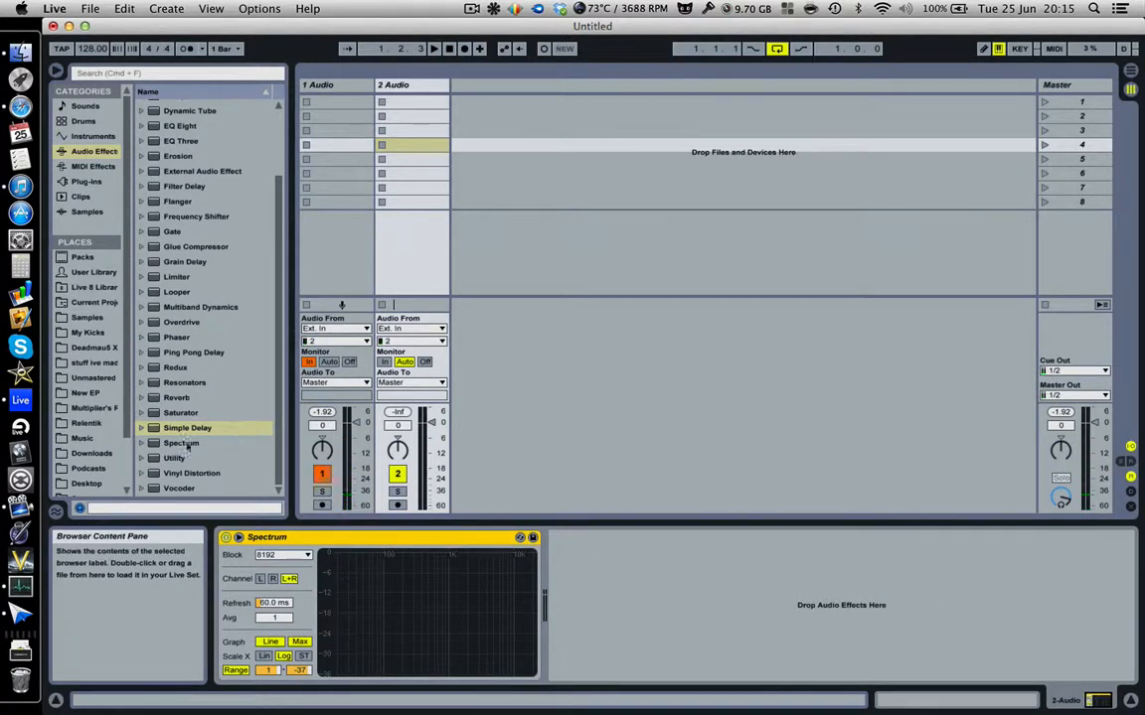
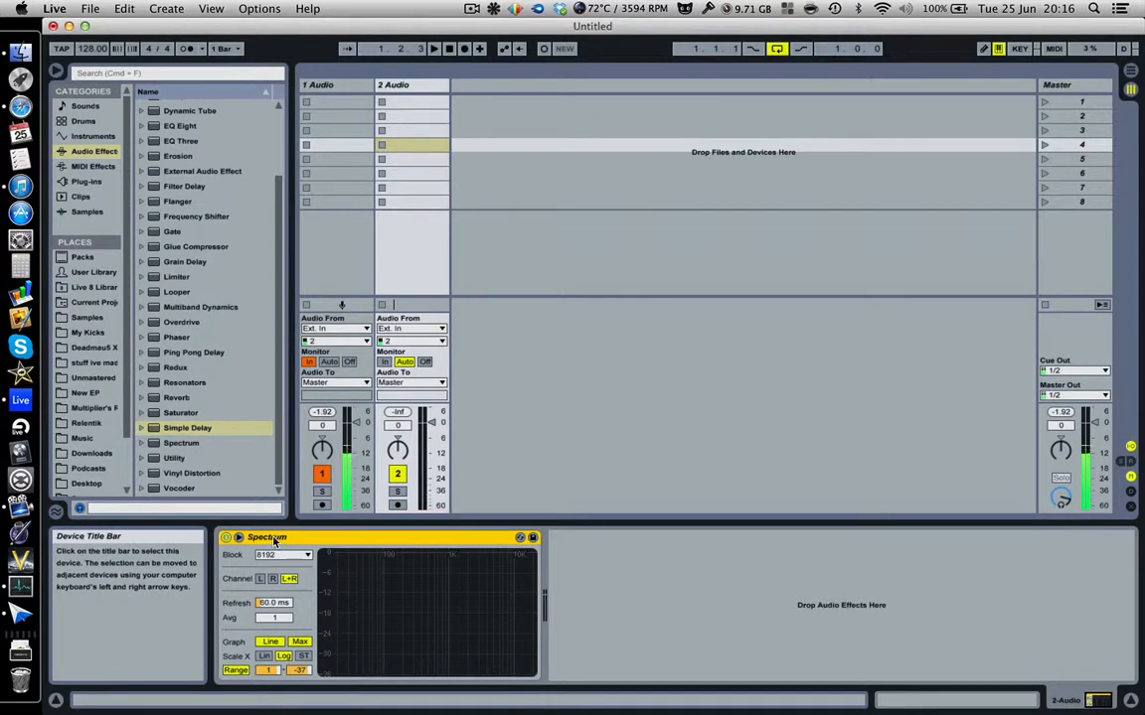
Load Utility from the Audio Effects browser onto the 2 Audio track after Spectrum.
click(164, 460)
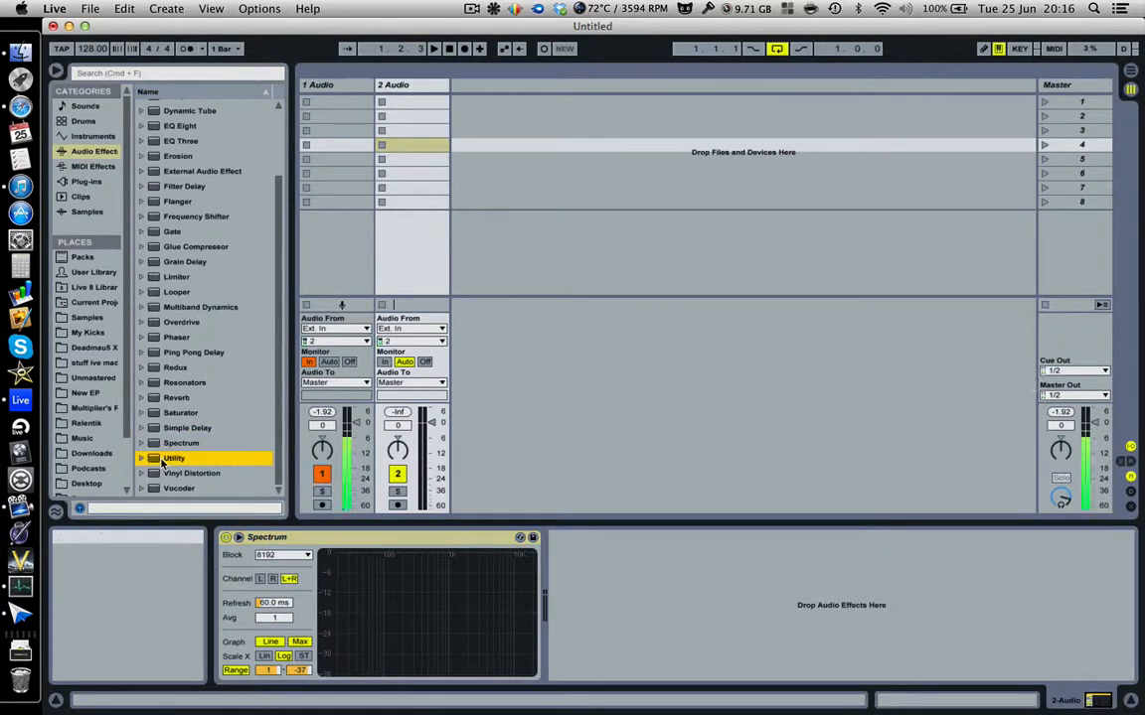
double_click(164, 461)
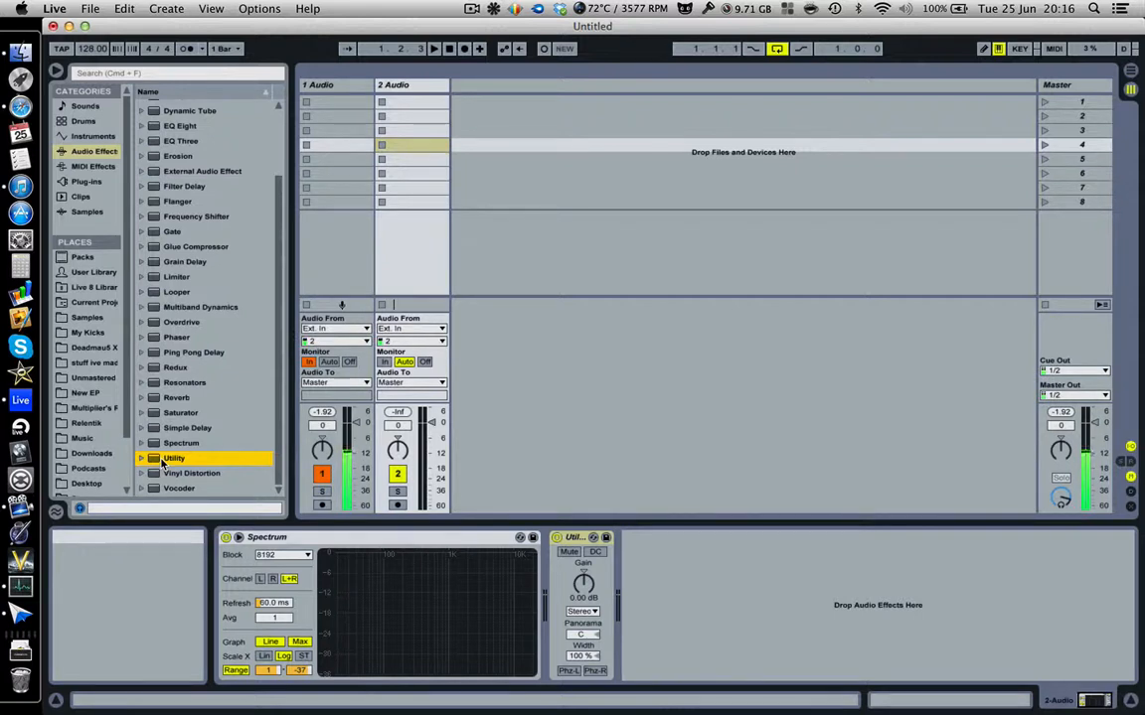
click(579, 537)
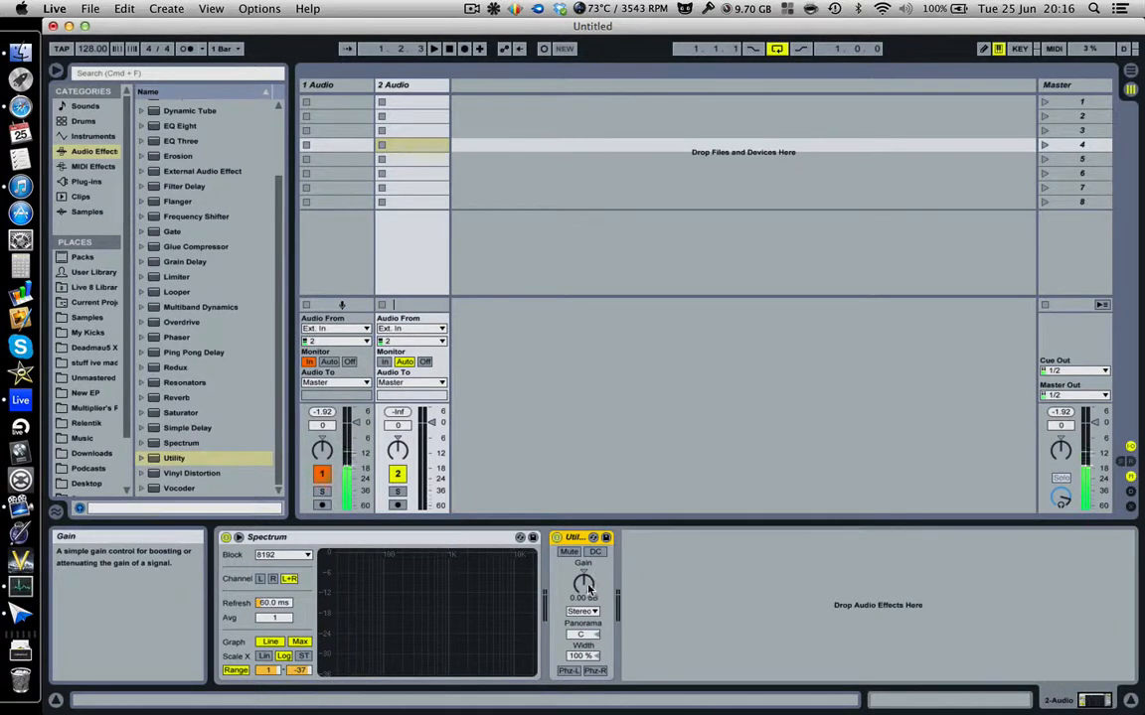
mouse_move(587, 588)
mouse_down()
mouse_move(584, 606)
mouse_move(582, 587)
mouse_up()
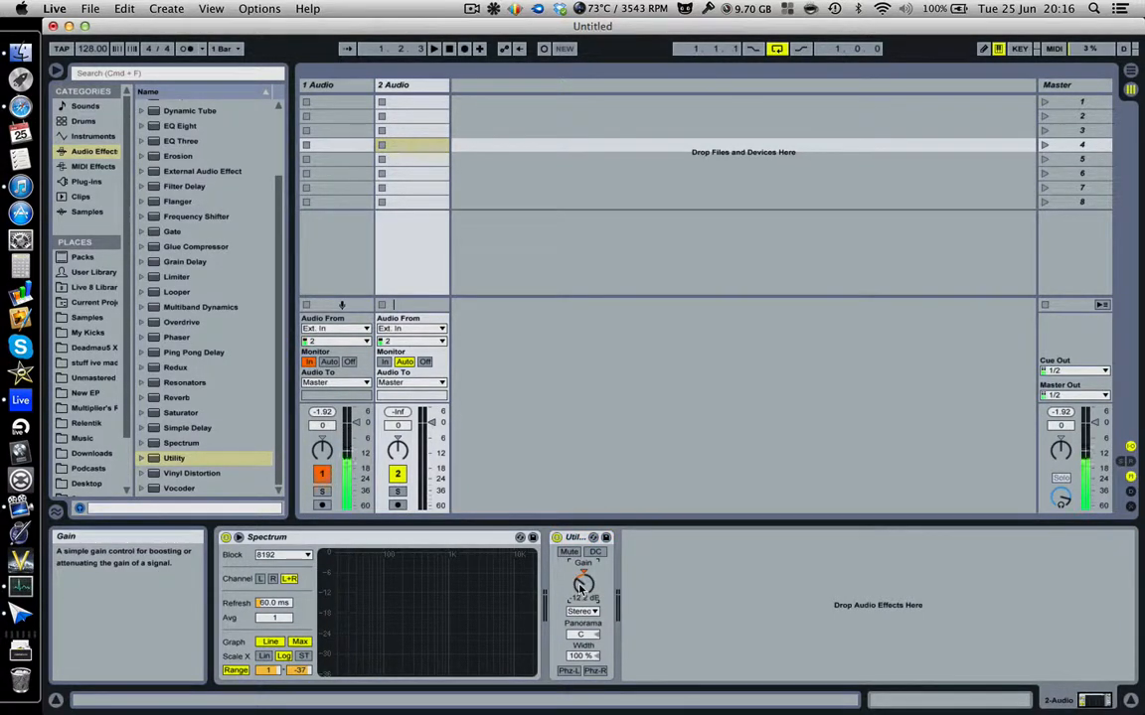
click(585, 572)
drag(581, 584, 582, 556)
drag(431, 423, 433, 411)
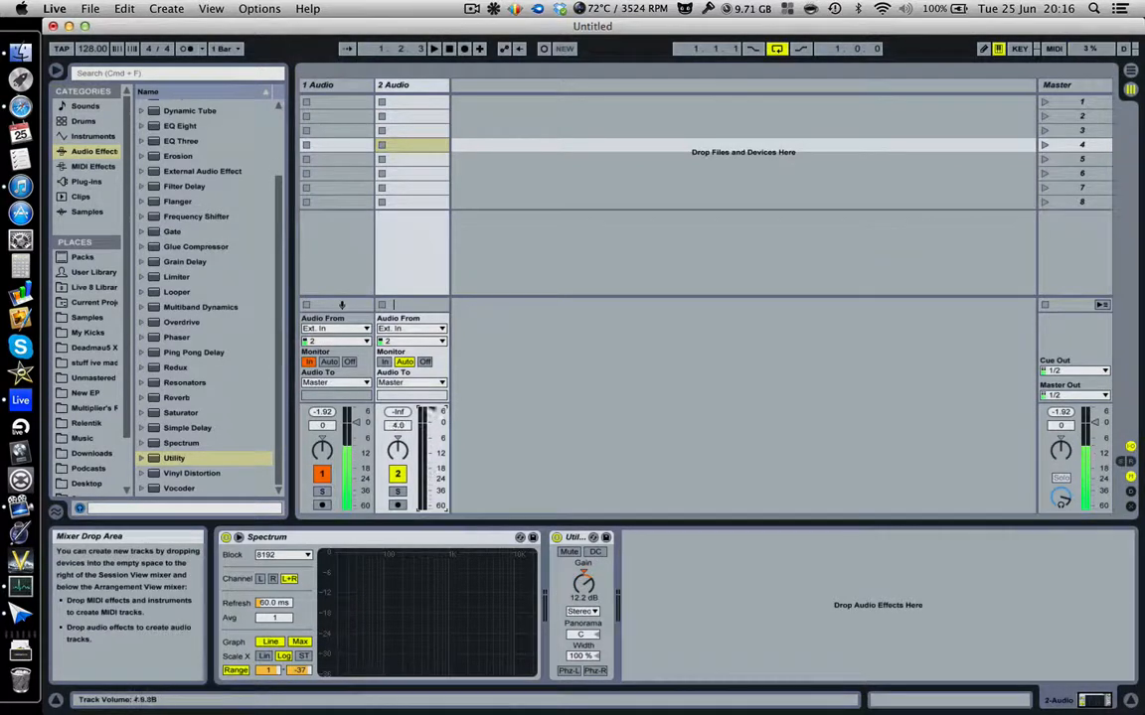
click(401, 427)
text(0)
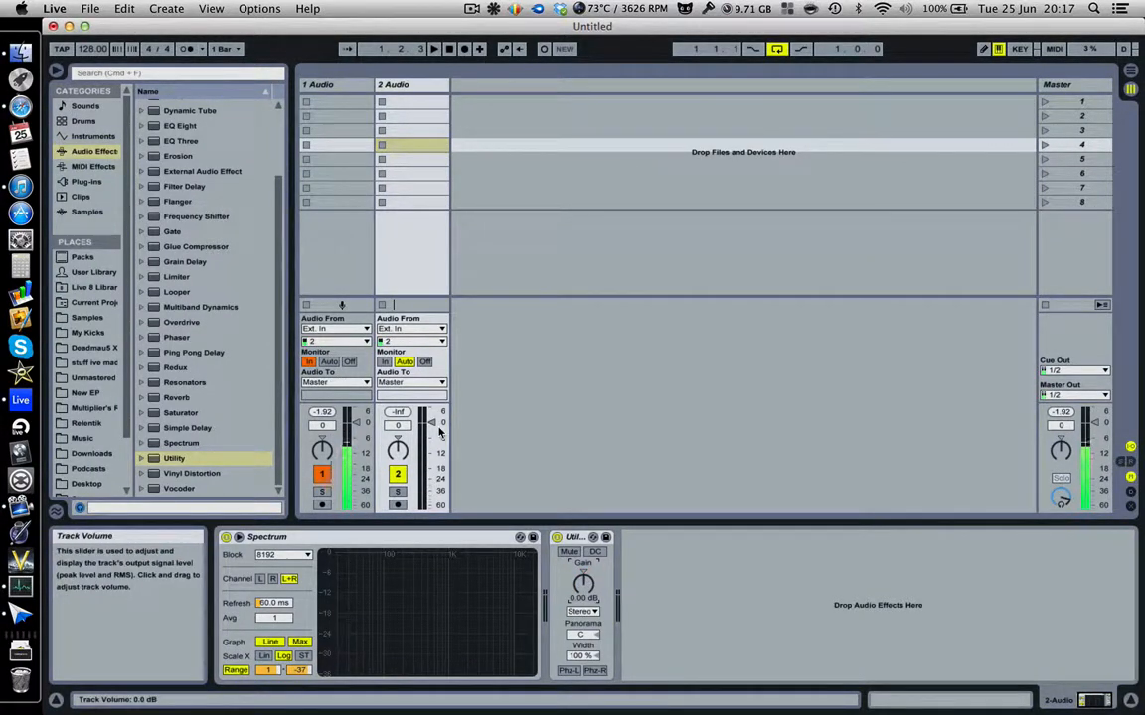
mouse_move(440, 429)
mouse_down()
mouse_move(440, 445)
mouse_move(431, 421)
mouse_up()
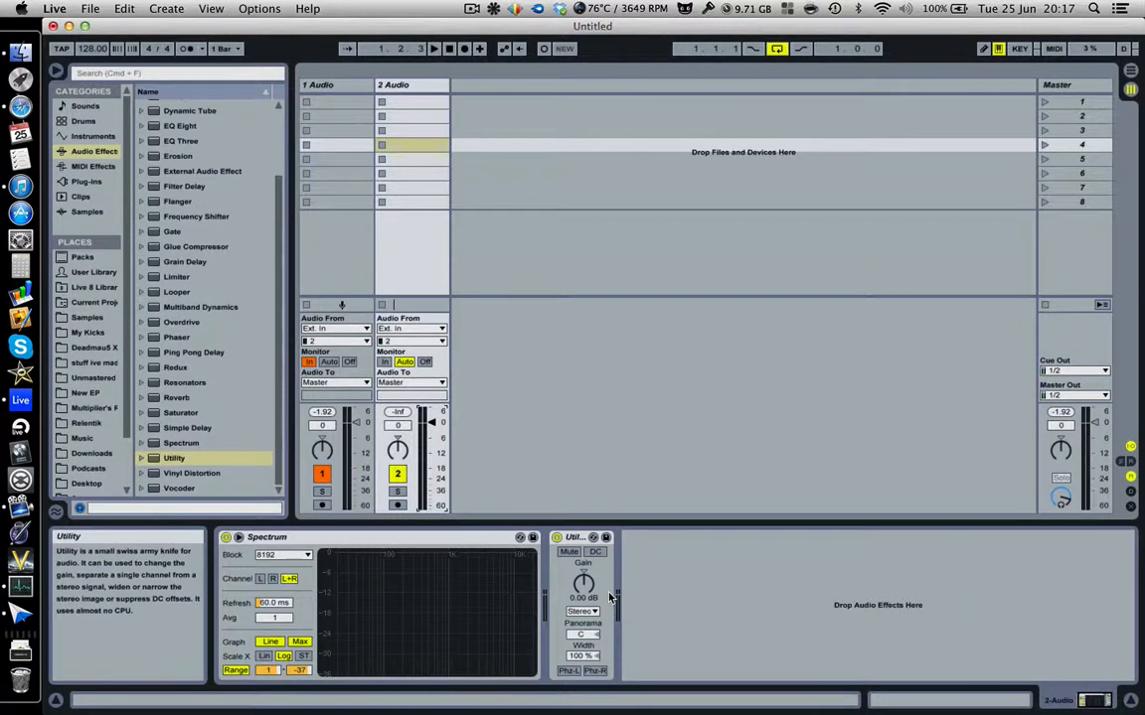
drag(431, 422, 430, 430)
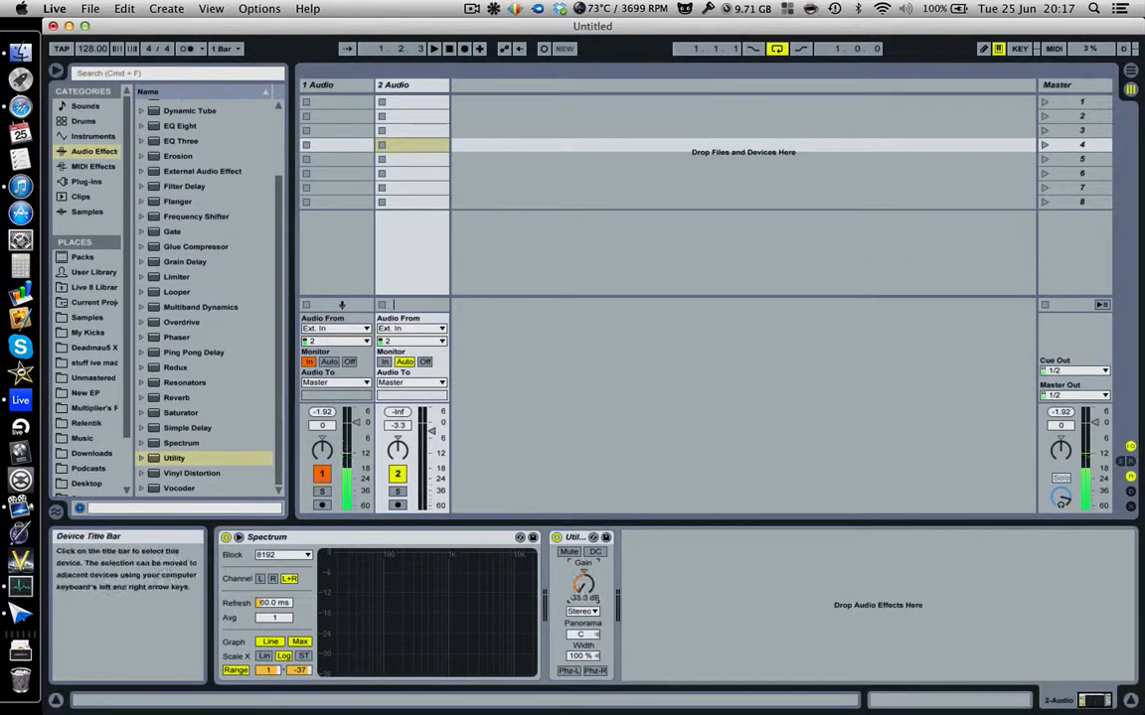
click(583, 573)
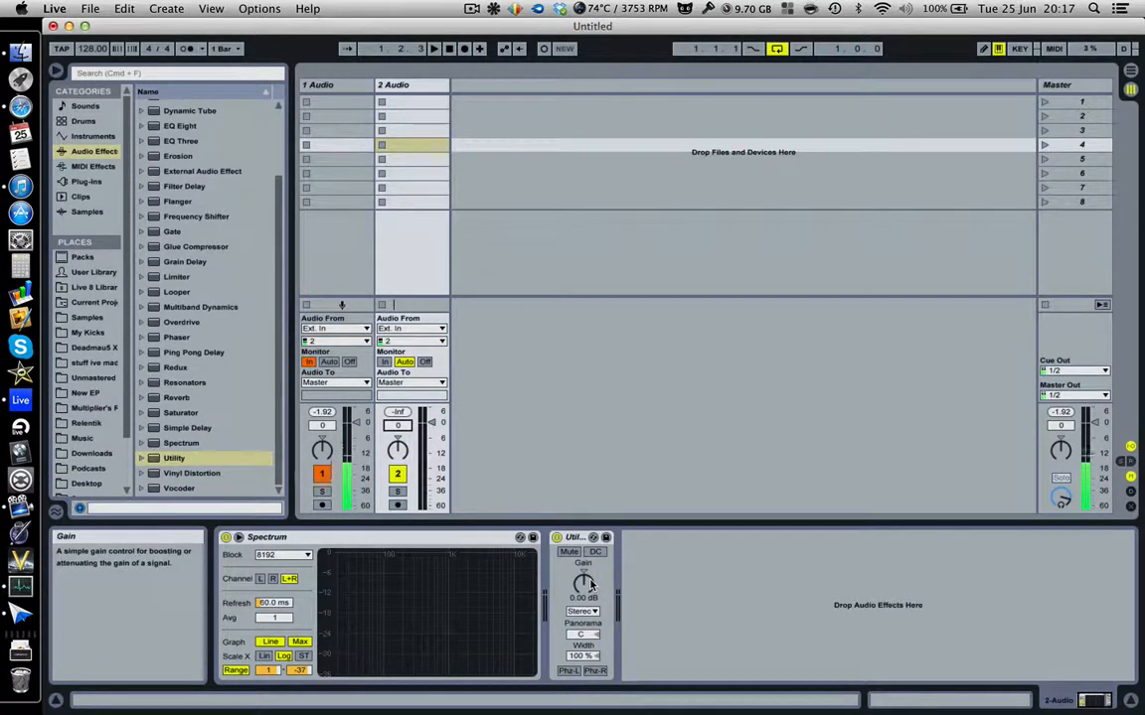
click(582, 611)
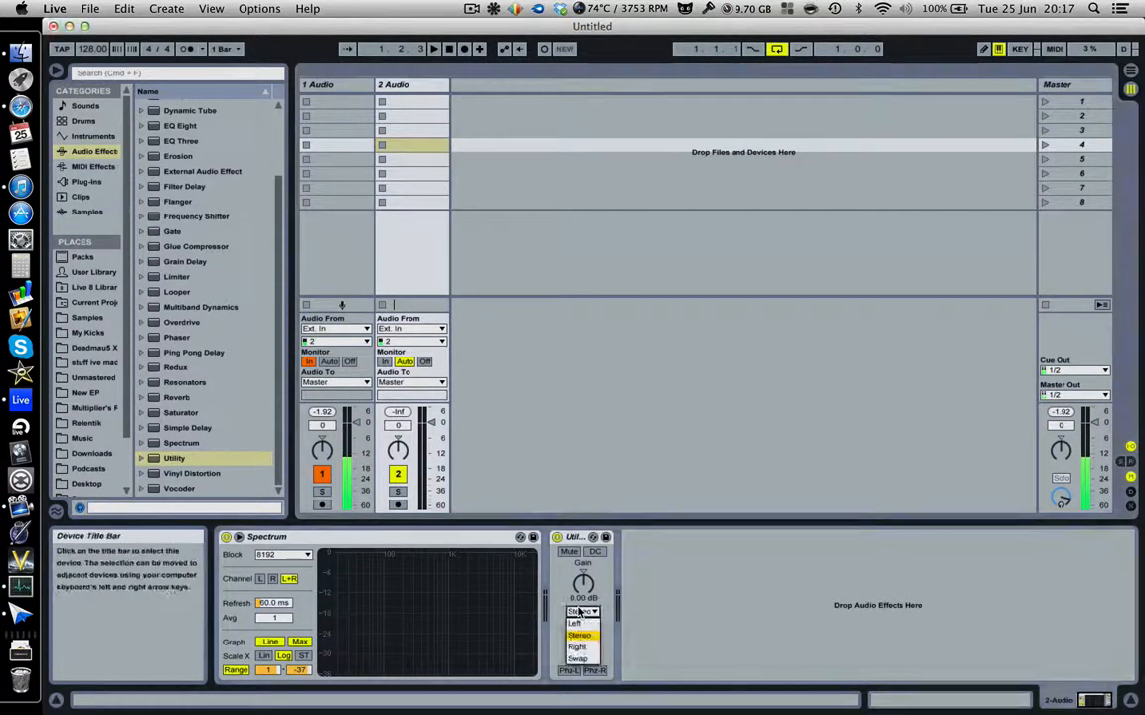
click(583, 625)
click(584, 612)
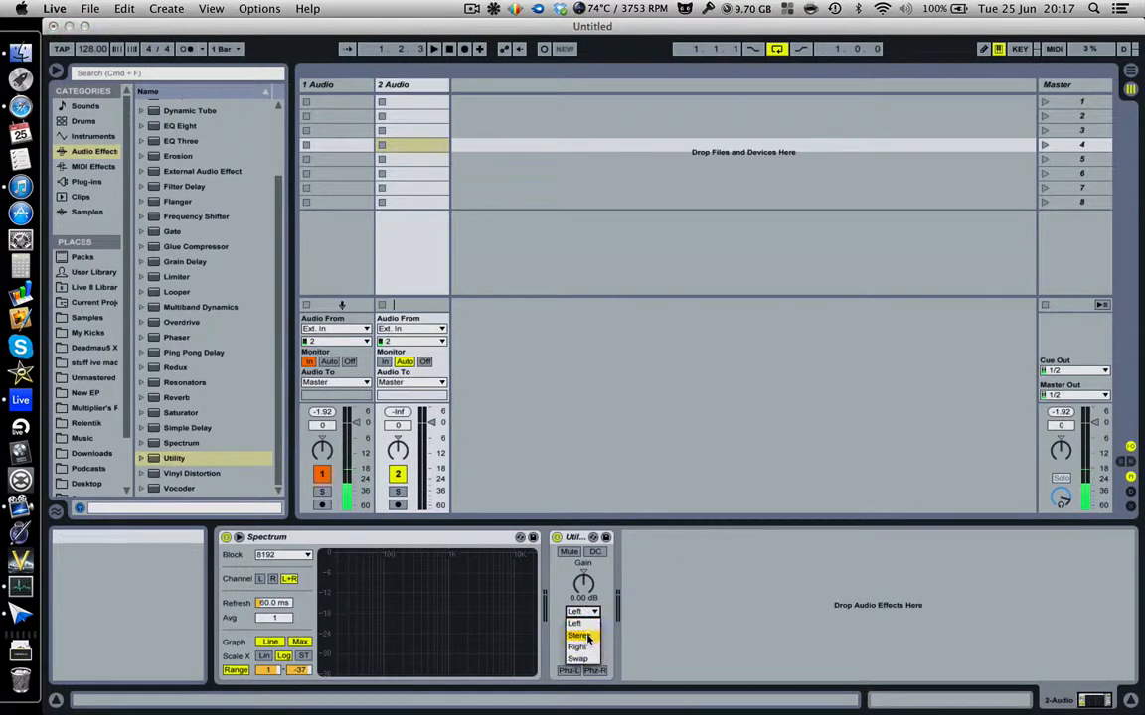
click(584, 659)
click(582, 611)
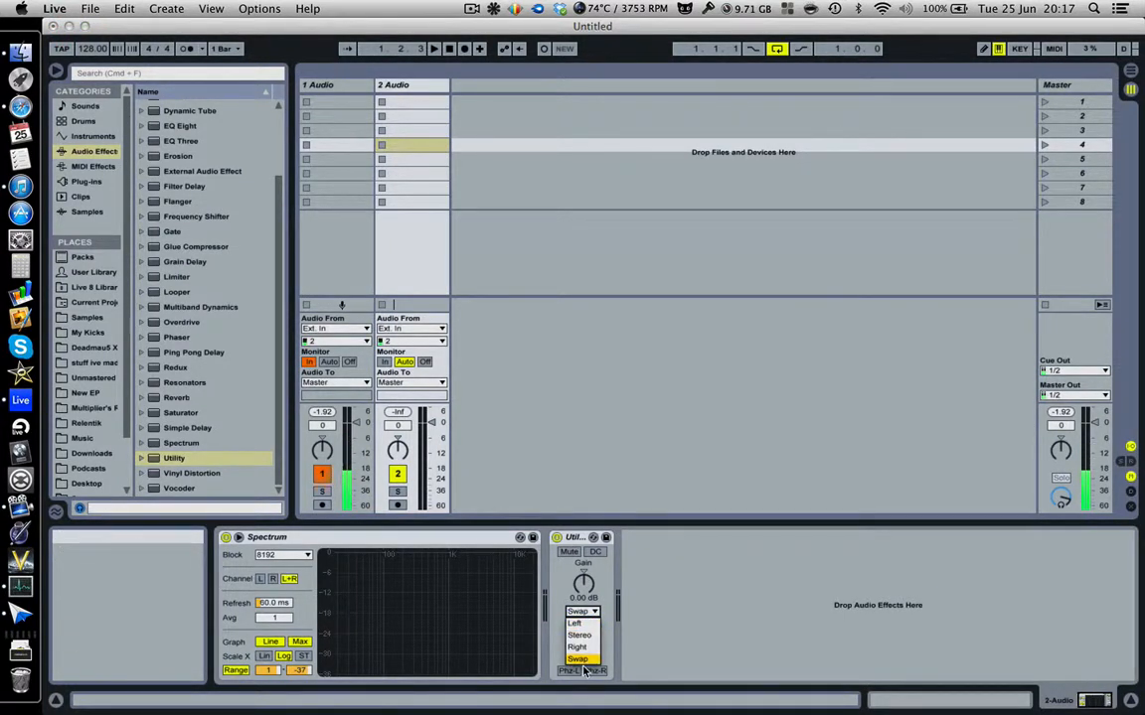
click(582, 660)
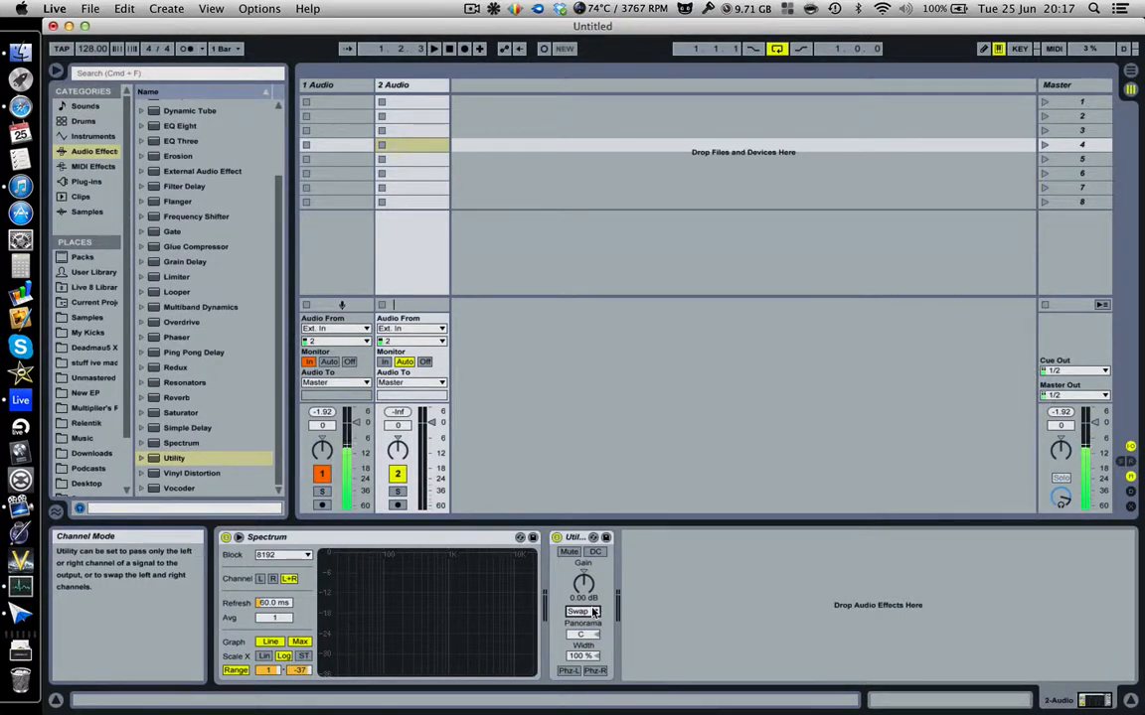
click(593, 612)
click(593, 618)
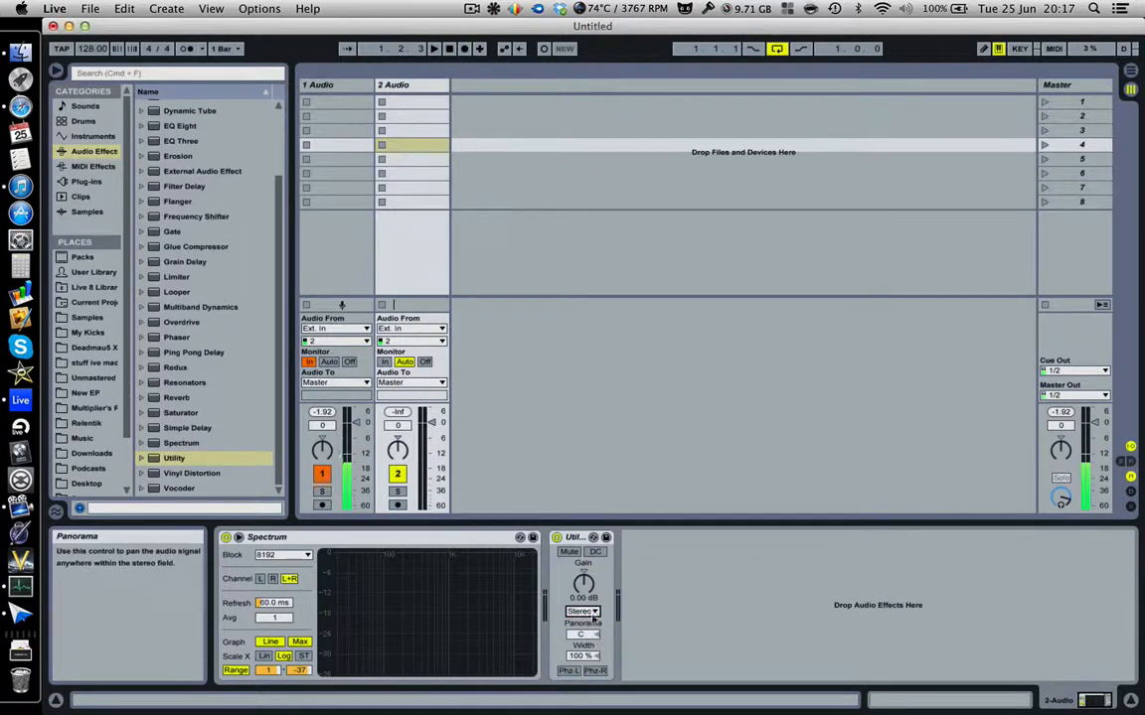
click(581, 635)
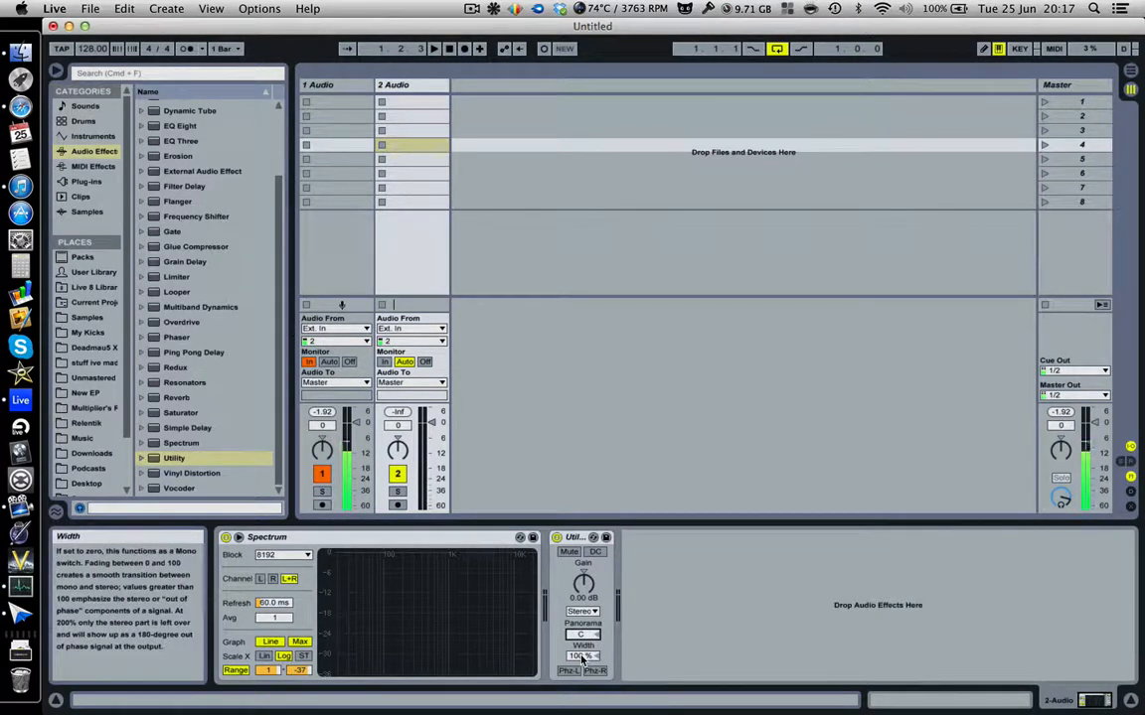
Sweep Utility's Width between 0% mono, 100% and nearly 200%, then delete Utility.
click(582, 658)
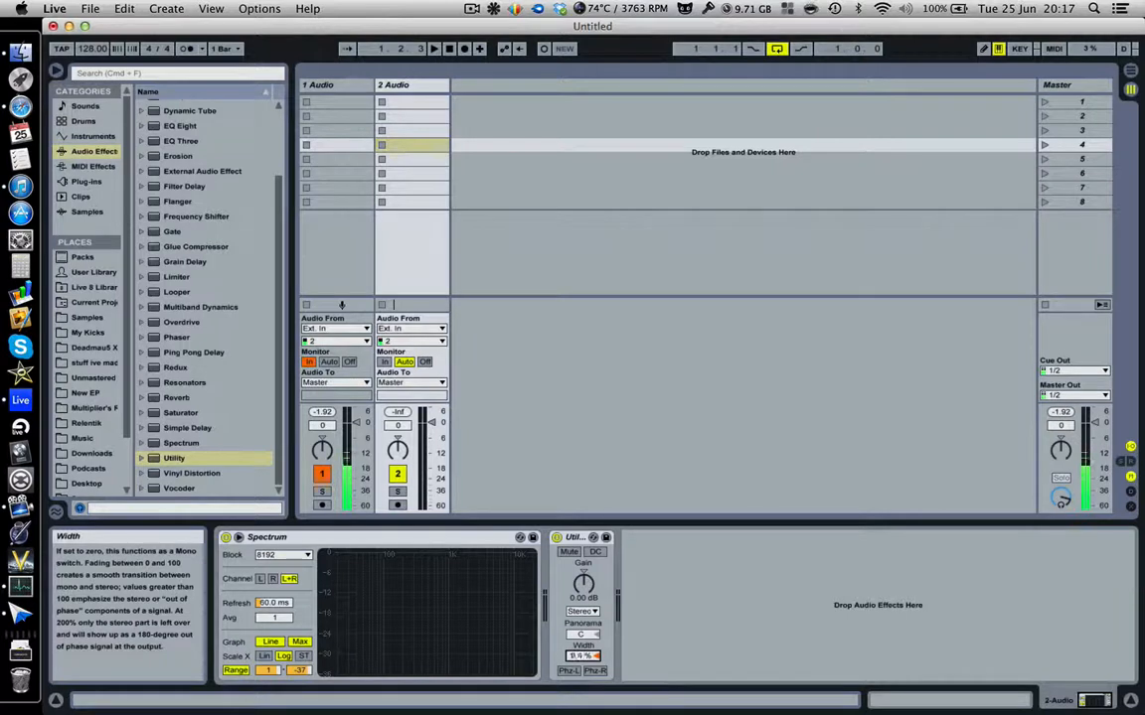
mouse_move(580, 658)
mouse_down()
mouse_move(580, 711)
mouse_move(580, 671)
mouse_up()
click(597, 657)
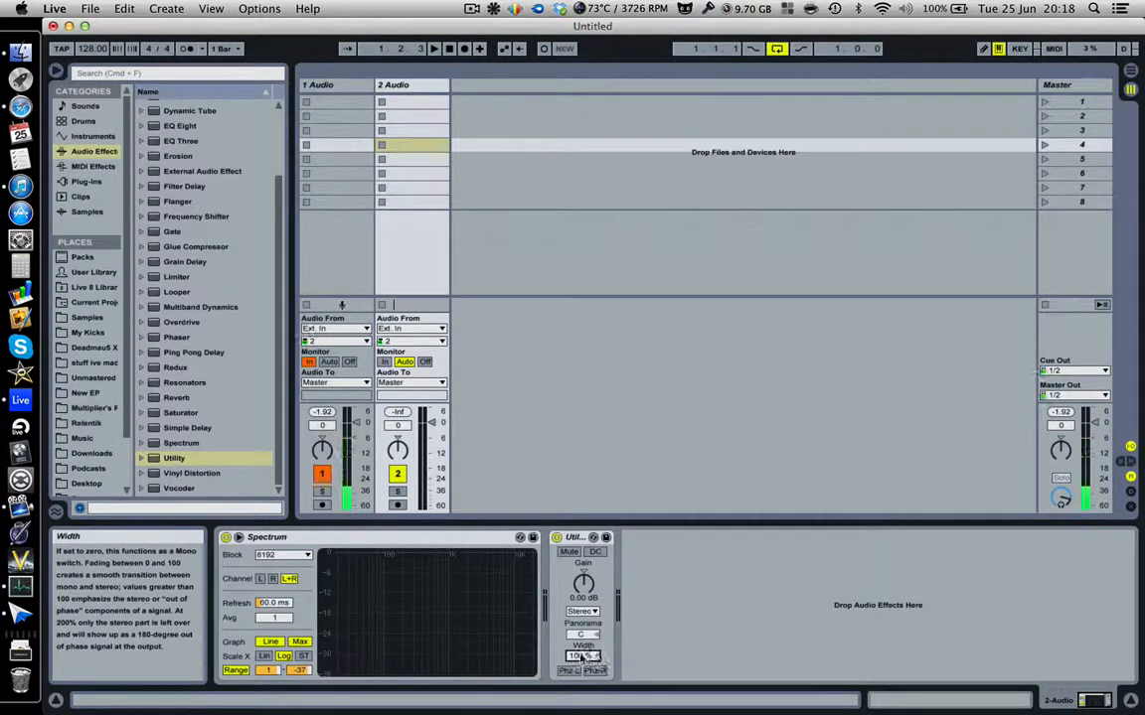
drag(580, 658, 581, 711)
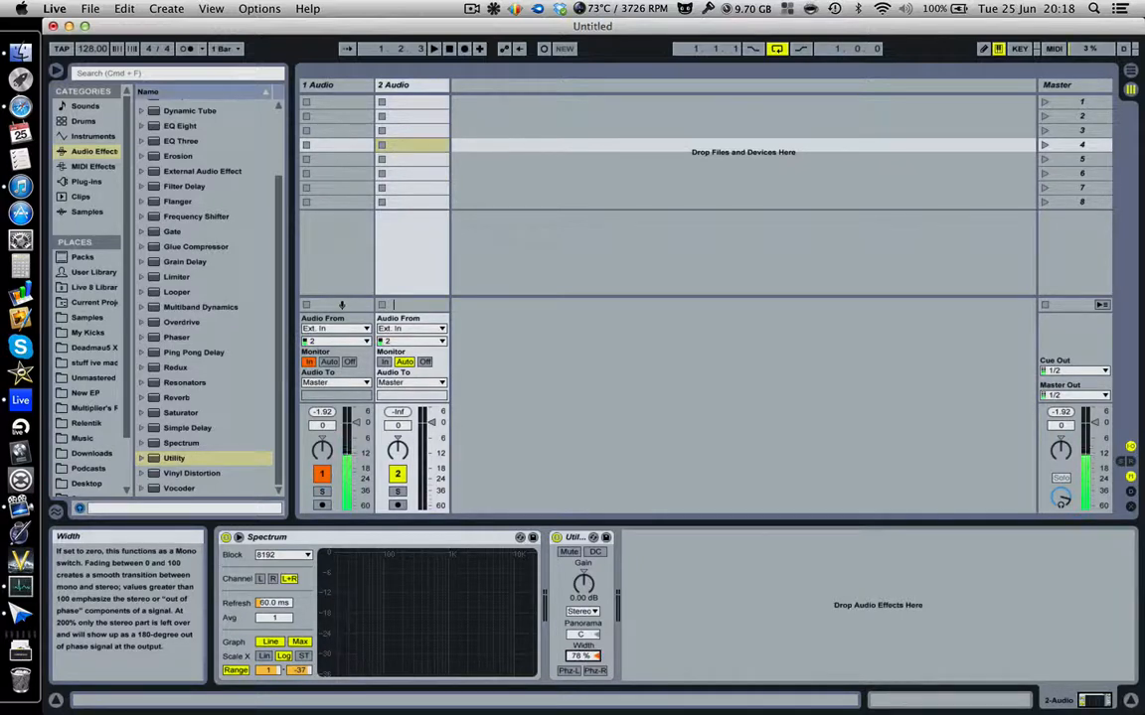
drag(582, 657, 631, 516)
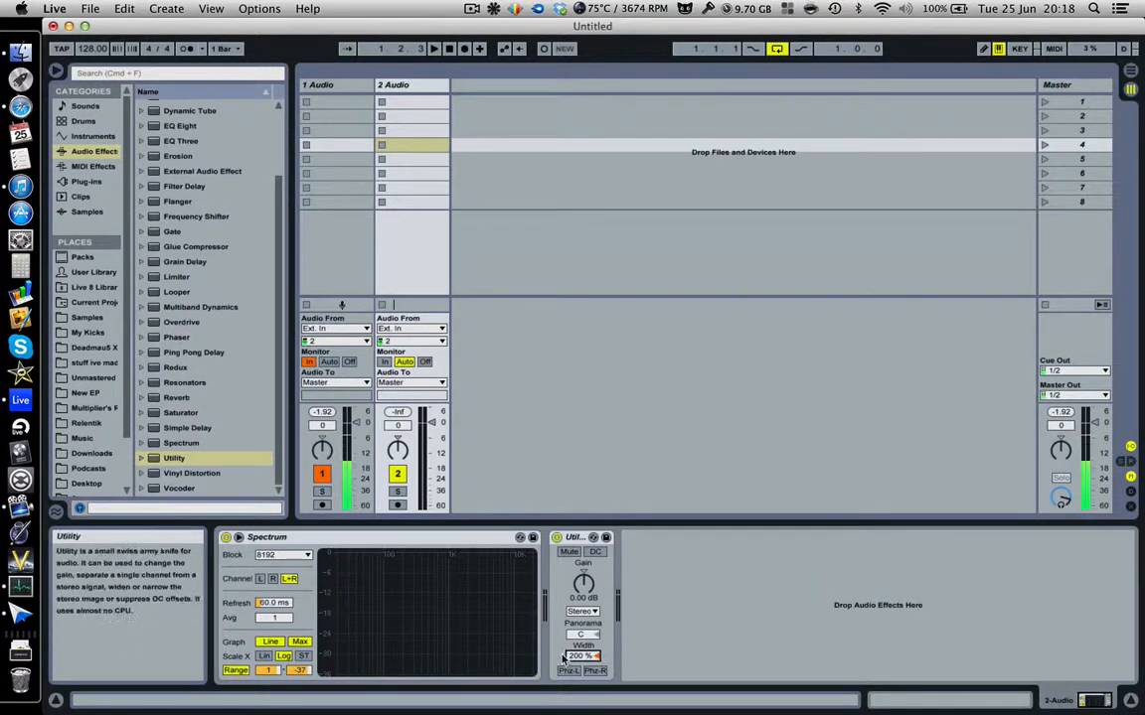
drag(583, 656, 585, 611)
drag(586, 657, 585, 682)
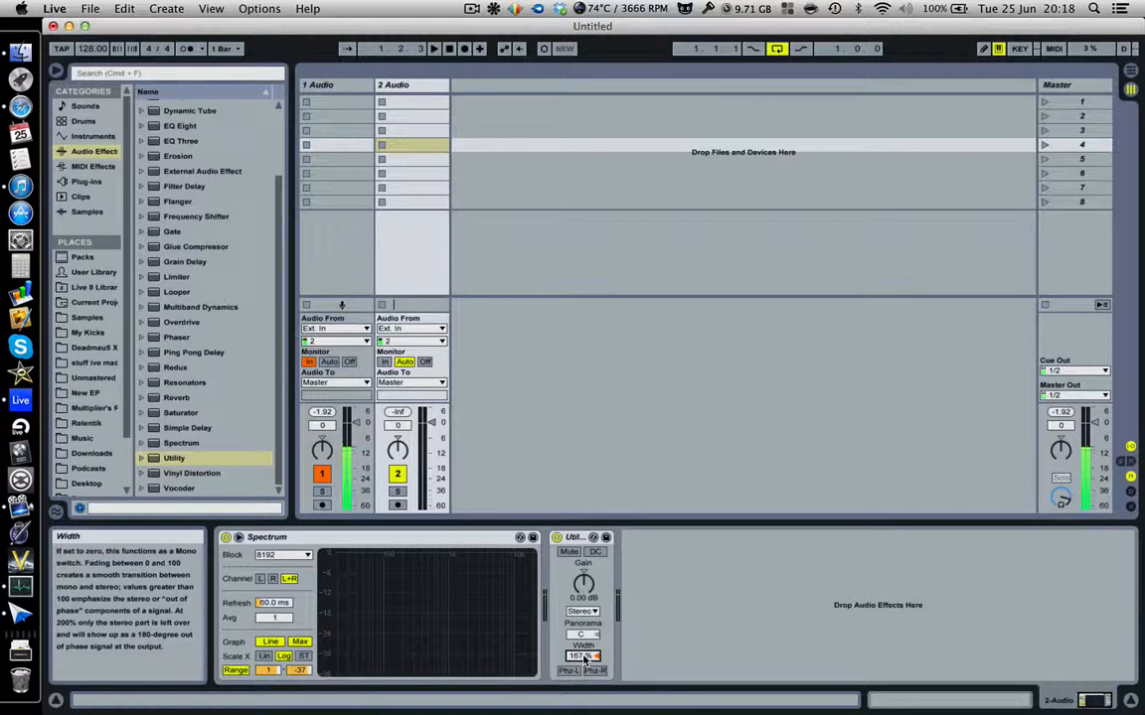
mouse_move(584, 658)
mouse_down()
mouse_move(584, 712)
mouse_move(586, 644)
mouse_move(586, 659)
mouse_up()
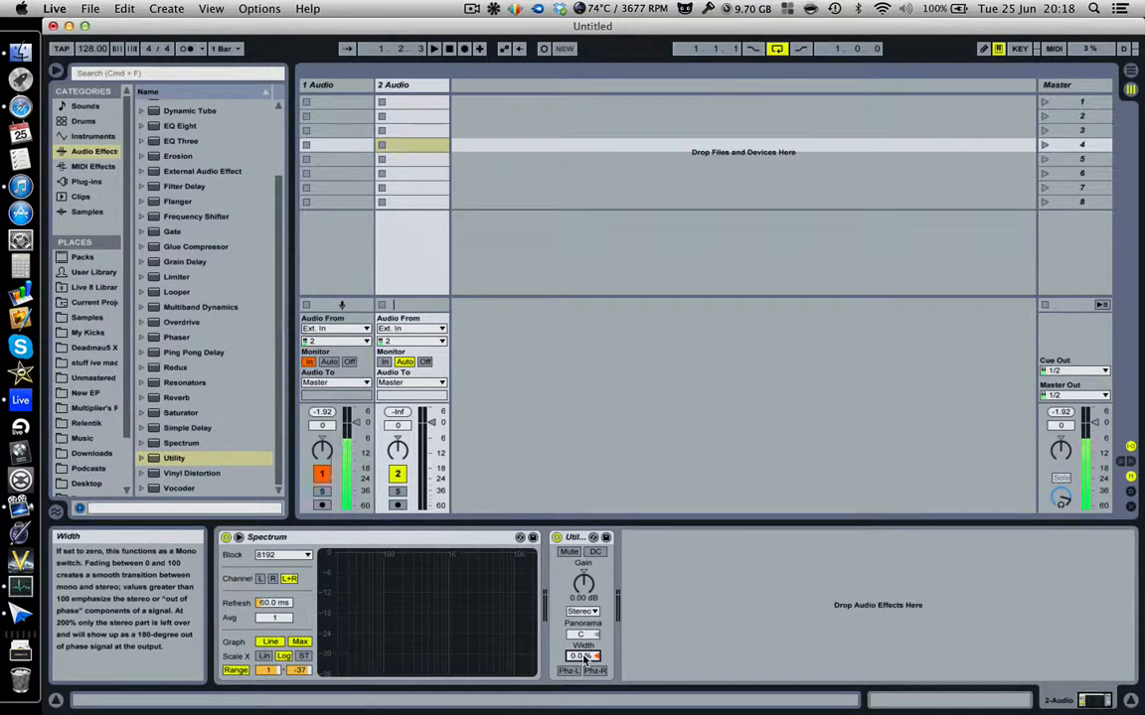
click(573, 537)
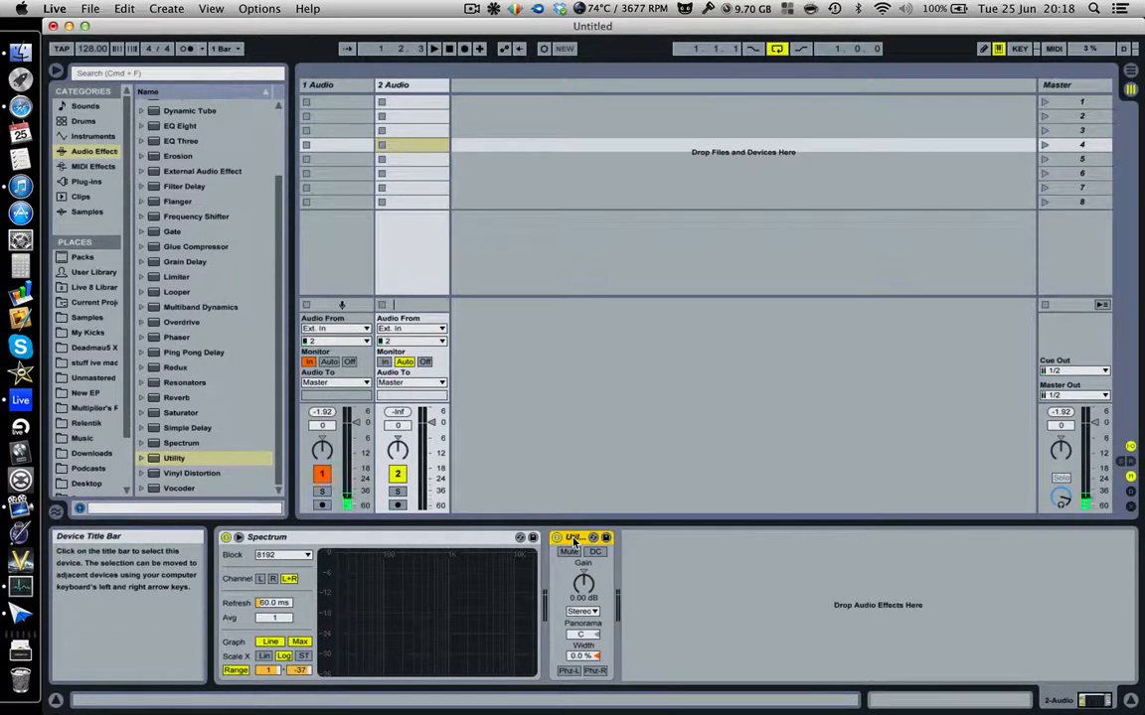
key(Delete)
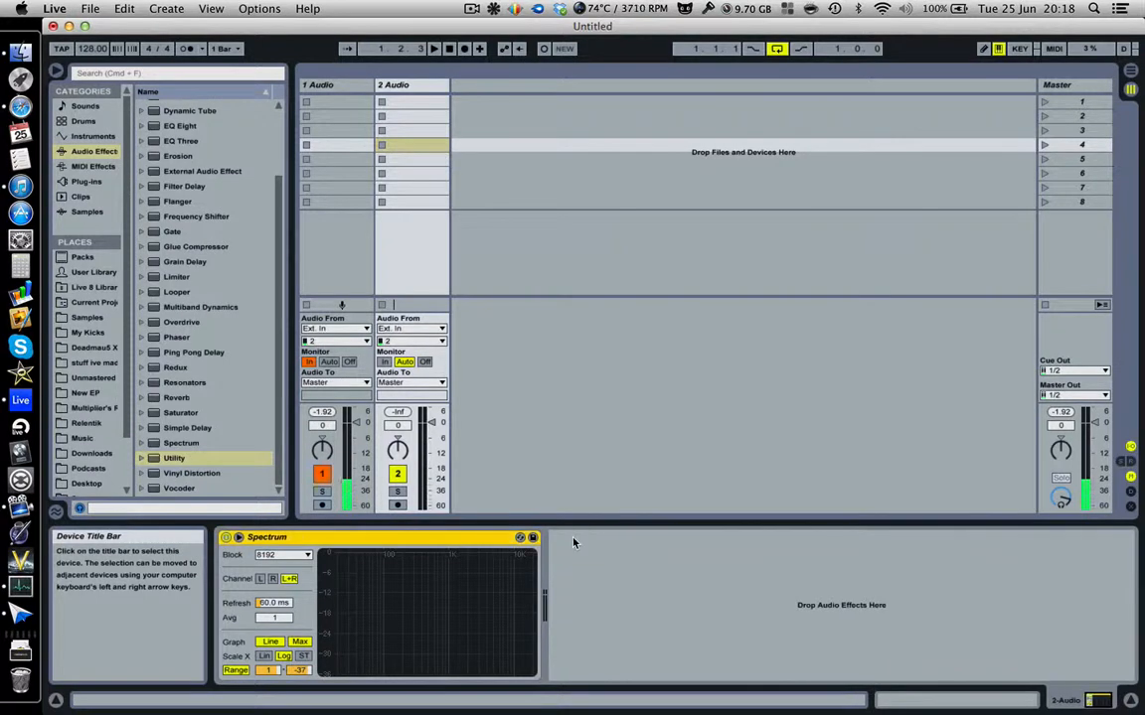
Load Vinyl Distortion and reshape its Tracing Model frequency and Pinch curve.
double_click(180, 474)
mouse_move(613, 591)
mouse_down()
mouse_move(662, 563)
mouse_move(581, 578)
mouse_move(682, 590)
mouse_up()
mouse_move(662, 658)
mouse_down()
mouse_move(574, 650)
mouse_move(652, 632)
mouse_move(609, 633)
mouse_up()
mouse_move(681, 590)
mouse_down()
mouse_move(659, 572)
mouse_move(624, 578)
mouse_up()
Briefly show and hide the Vinyl Distortion presets, then delete the device.
click(141, 474)
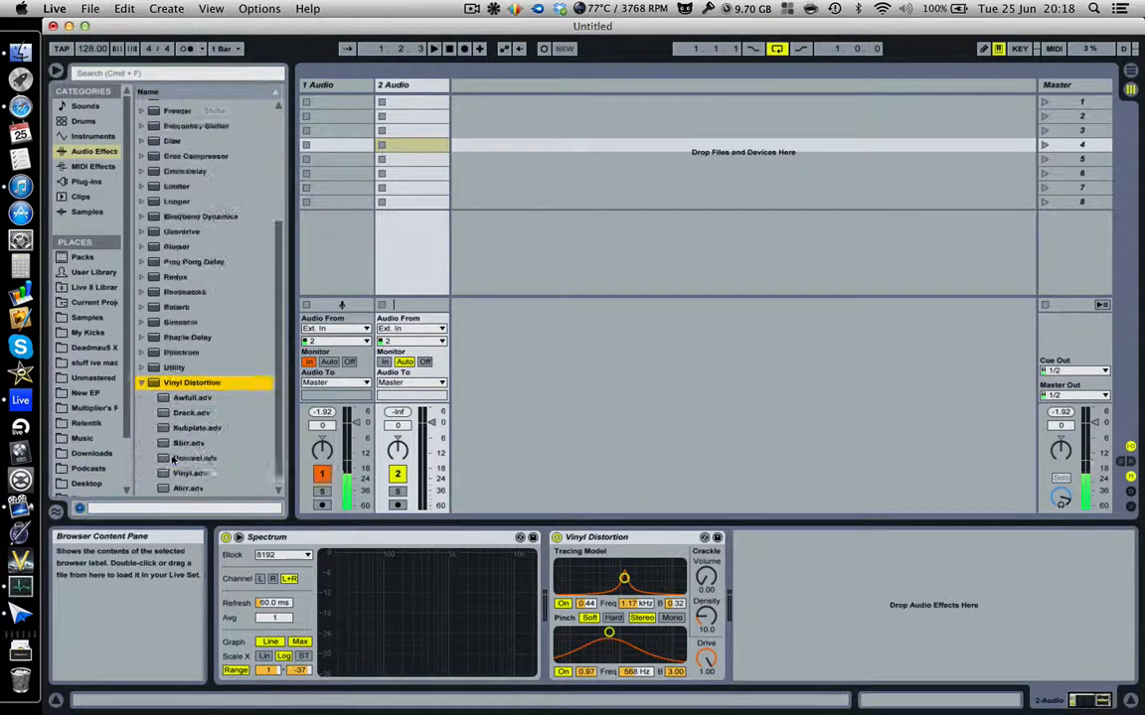
click(142, 368)
click(644, 539)
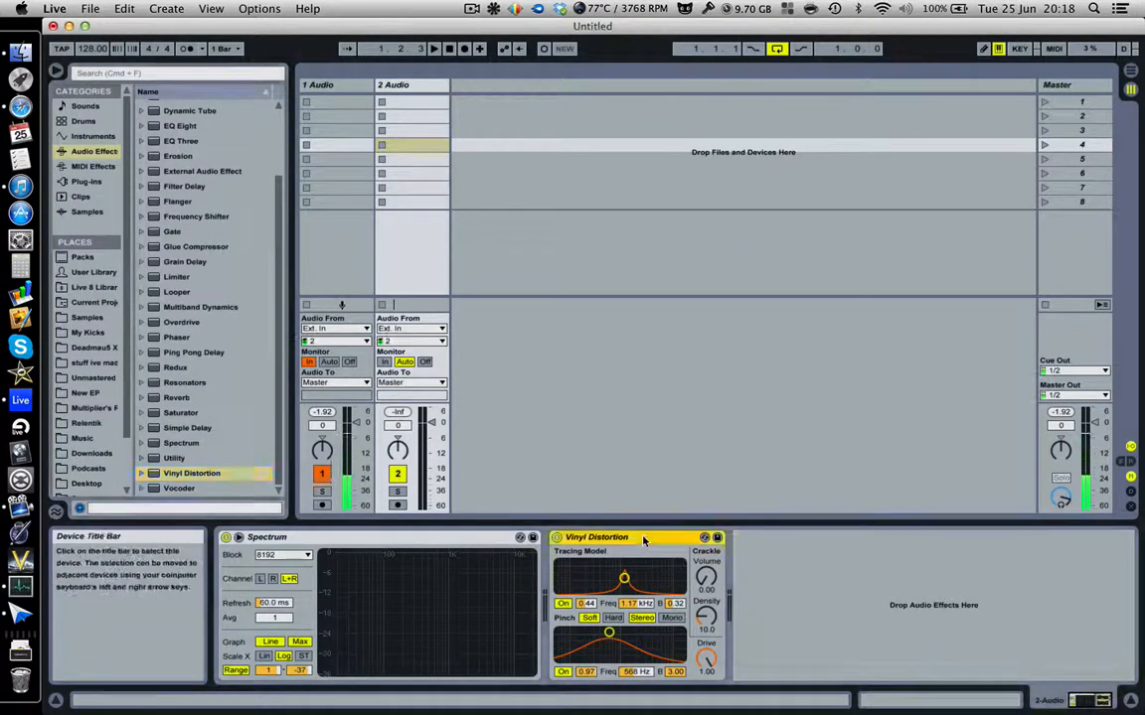
key(Delete)
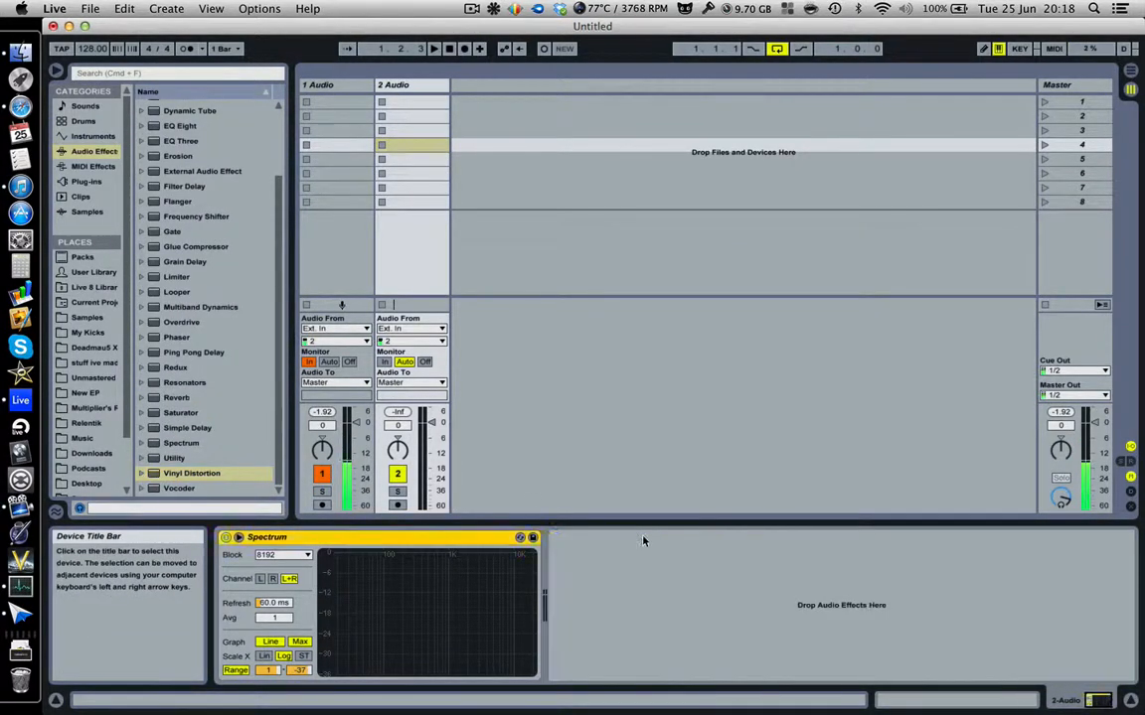
Load Vocoder, show its presets, draw varied filter-band levels, then delete it.
double_click(182, 493)
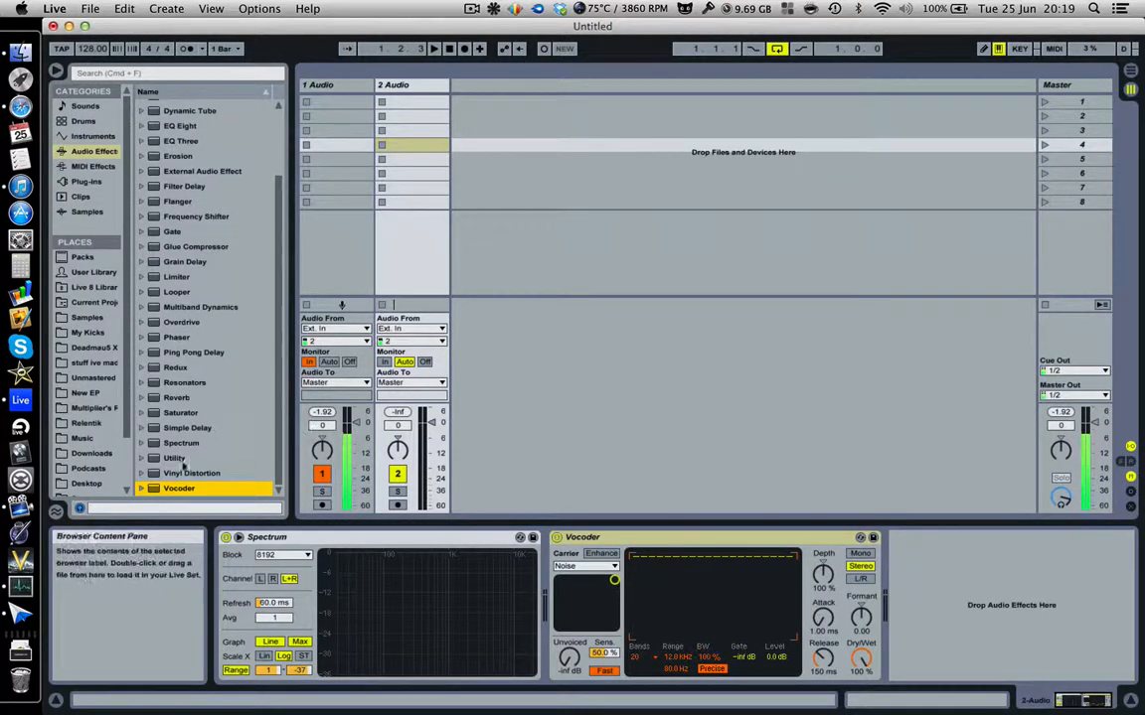
click(142, 488)
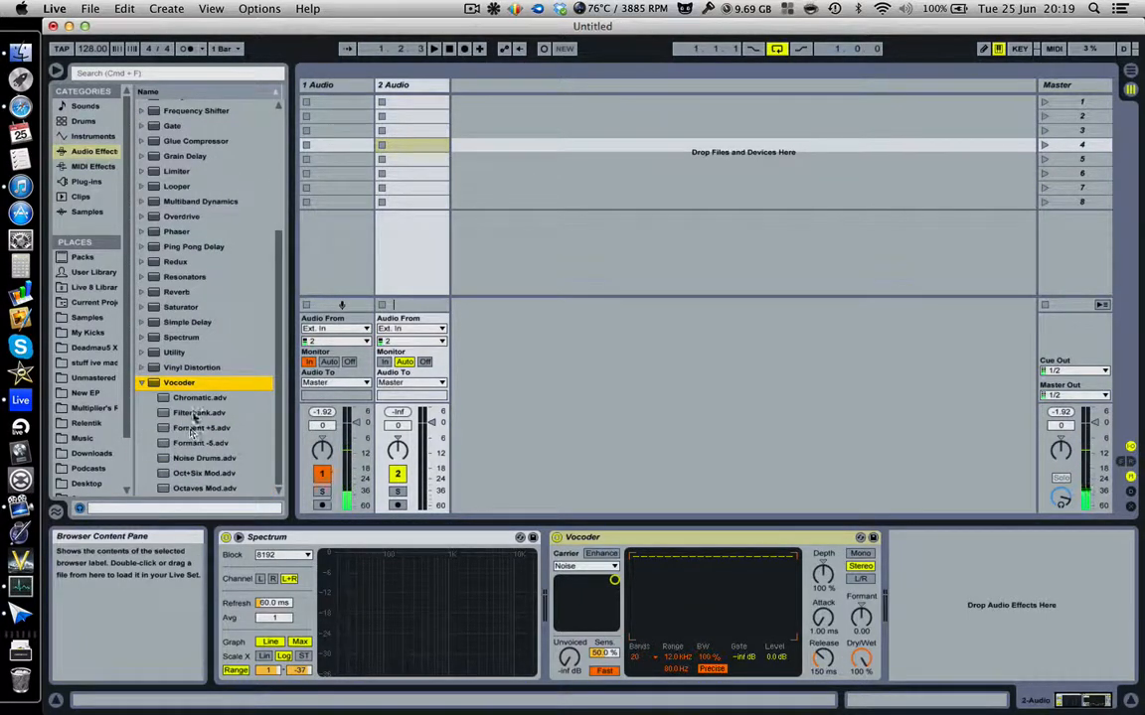
mouse_move(733, 561)
mouse_down()
mouse_move(787, 622)
mouse_move(682, 567)
mouse_move(755, 627)
mouse_up()
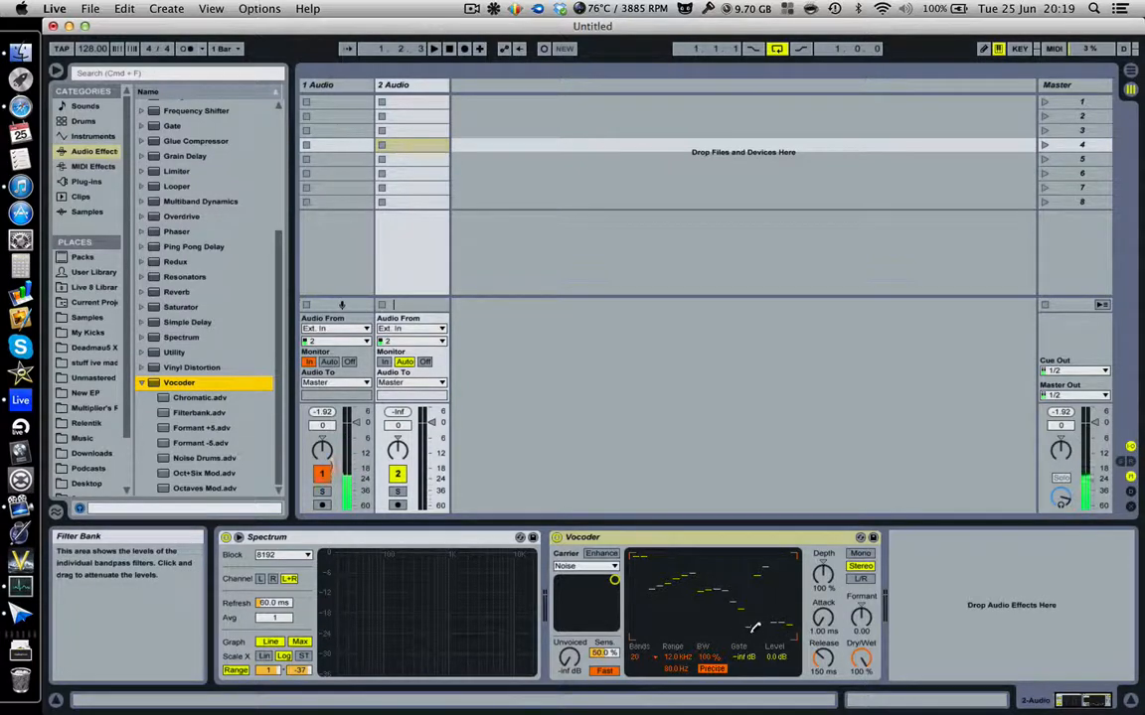
click(633, 539)
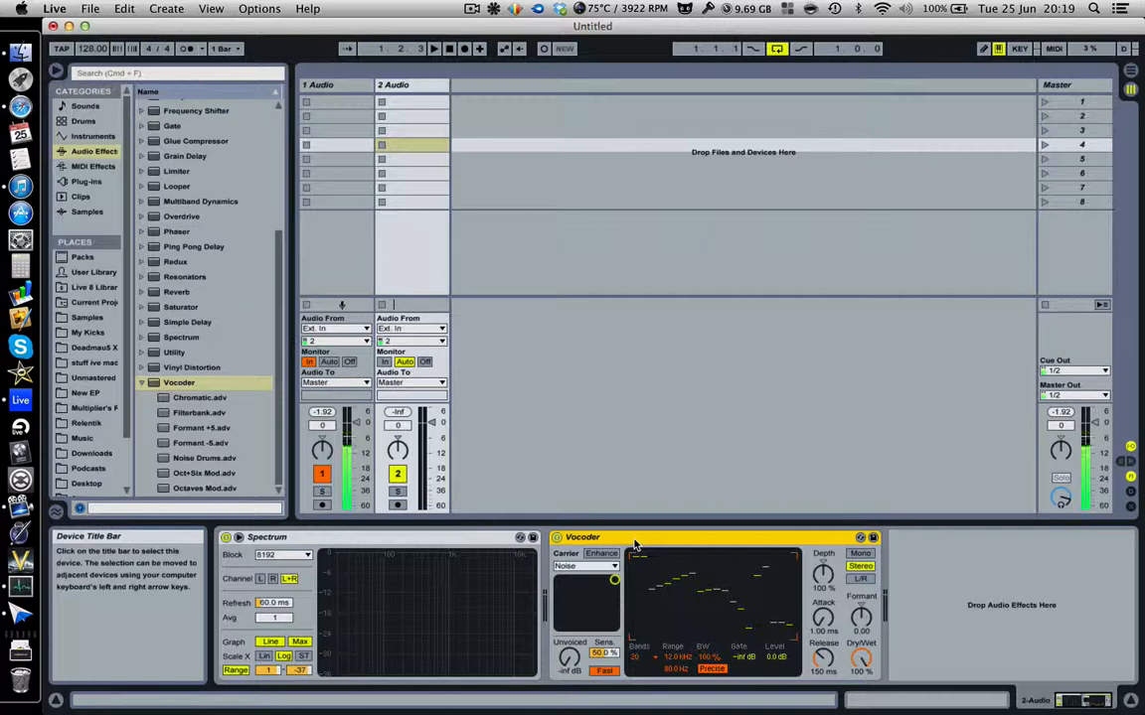
key(Delete)
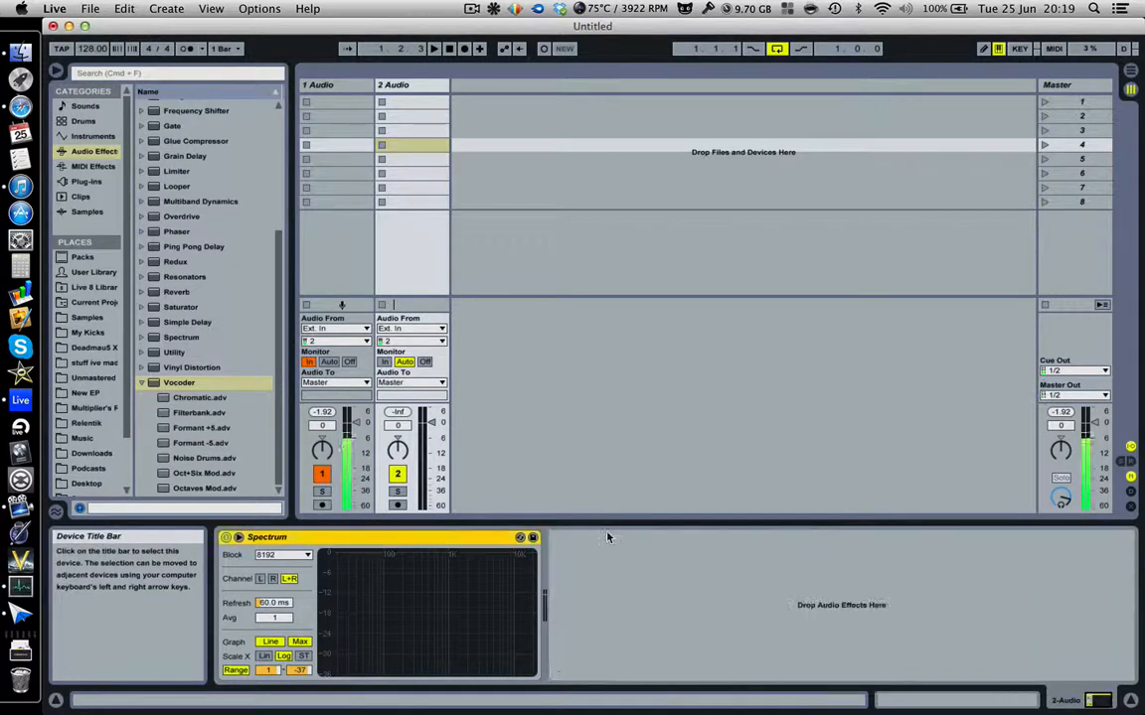
Collapse the Vocoder preset folder and scroll the effects list back to Audio Effect Rack.
click(472, 9)
click(472, 9)
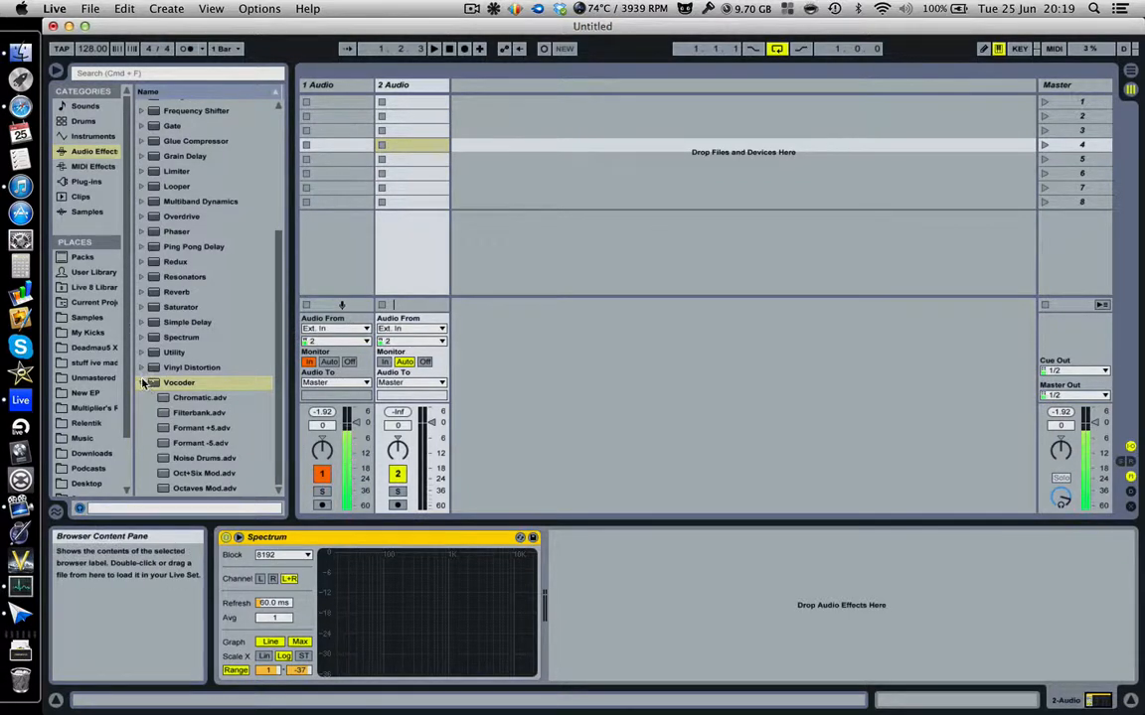
click(143, 383)
scroll(203, 310, up, 3)
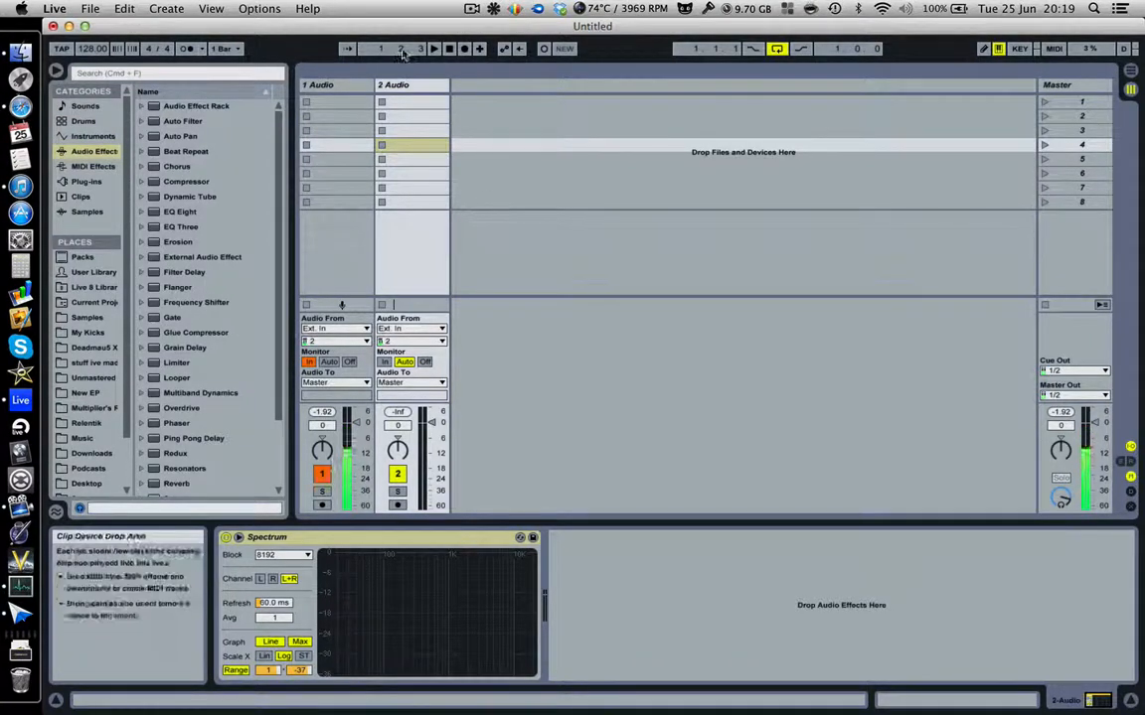
click(470, 10)
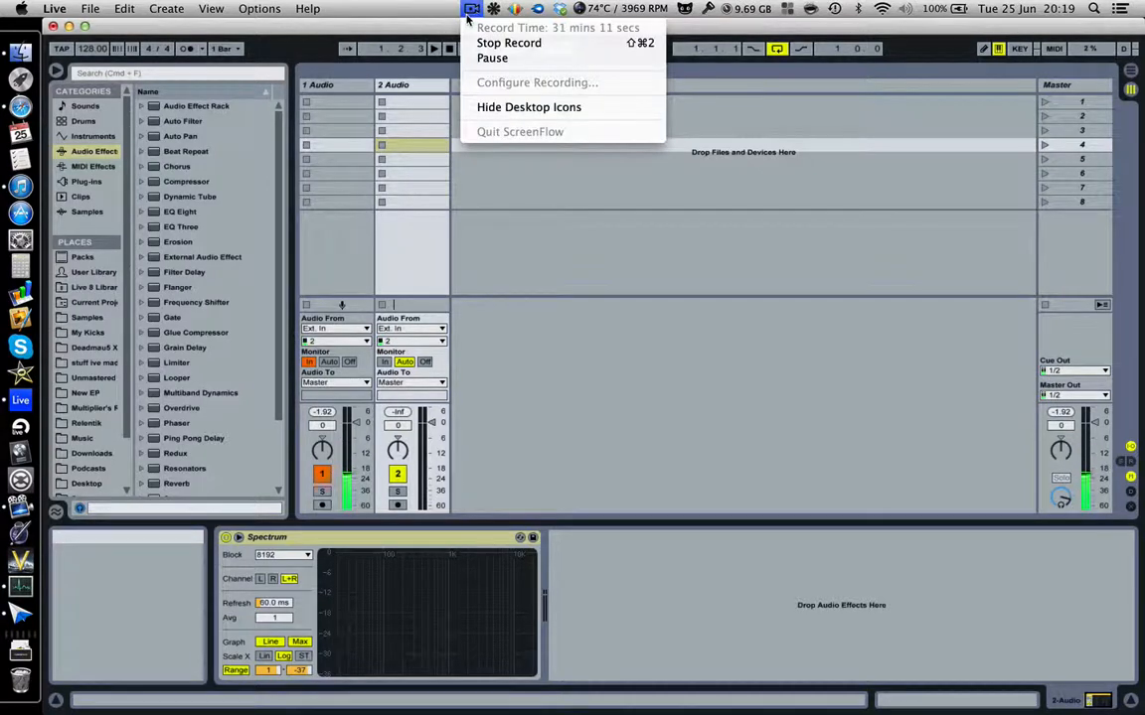